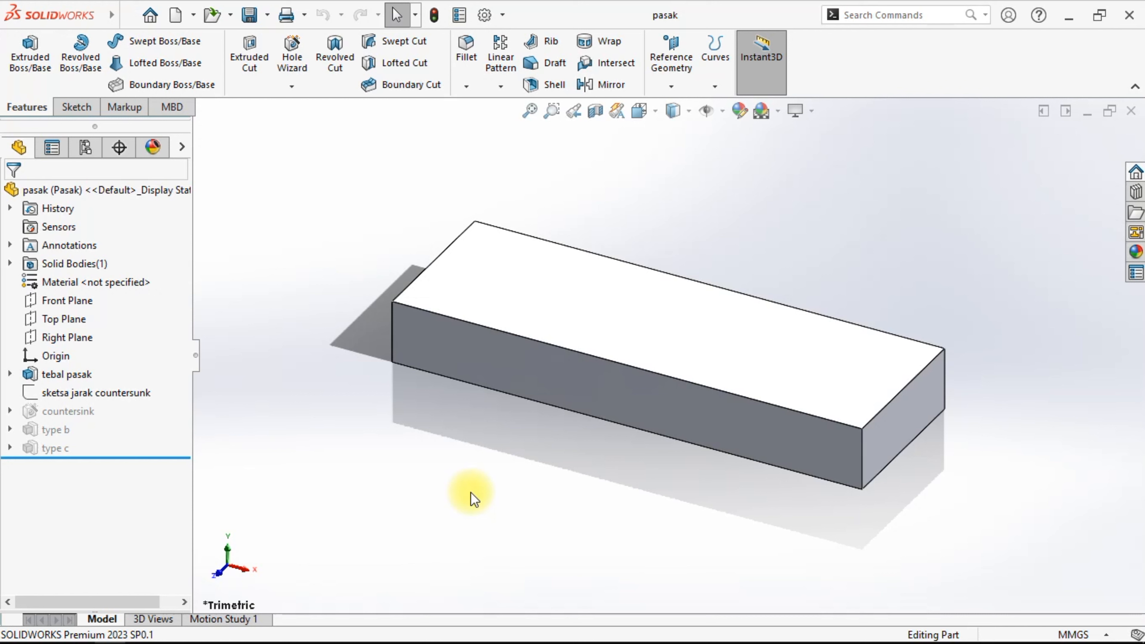
Preview the Pasak_New2 and Pasak_New3 configurations, and activate the Pasak_New4 configuration with the two countersunk holes
{"action": "left_click", "coordinate": [181, 111]}
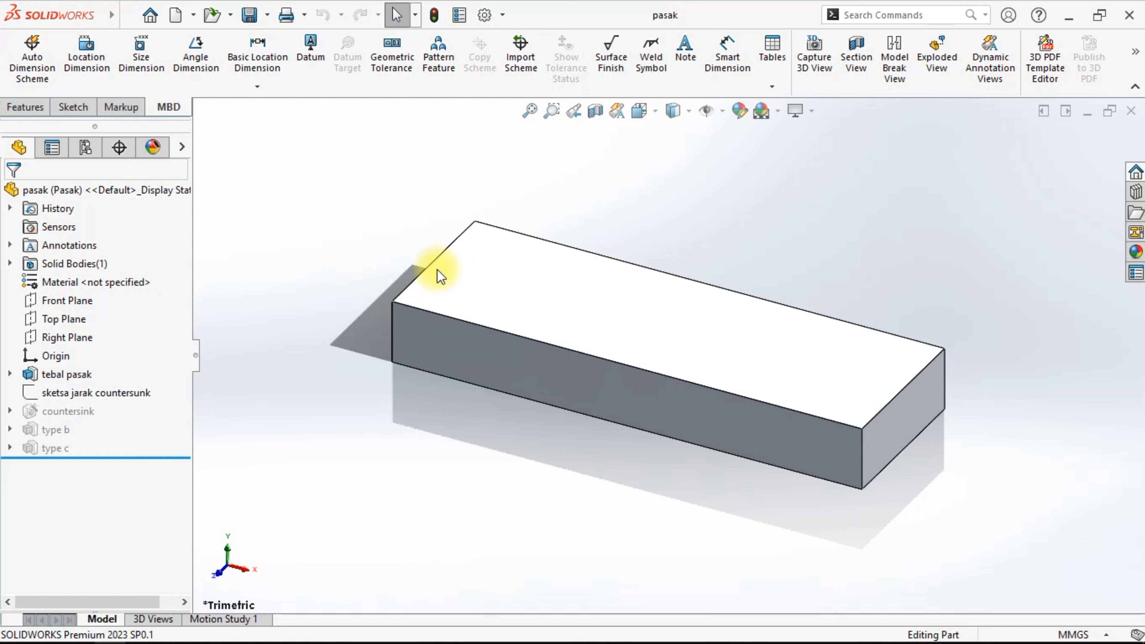
{"action": "left_click", "coordinate": [85, 149]}
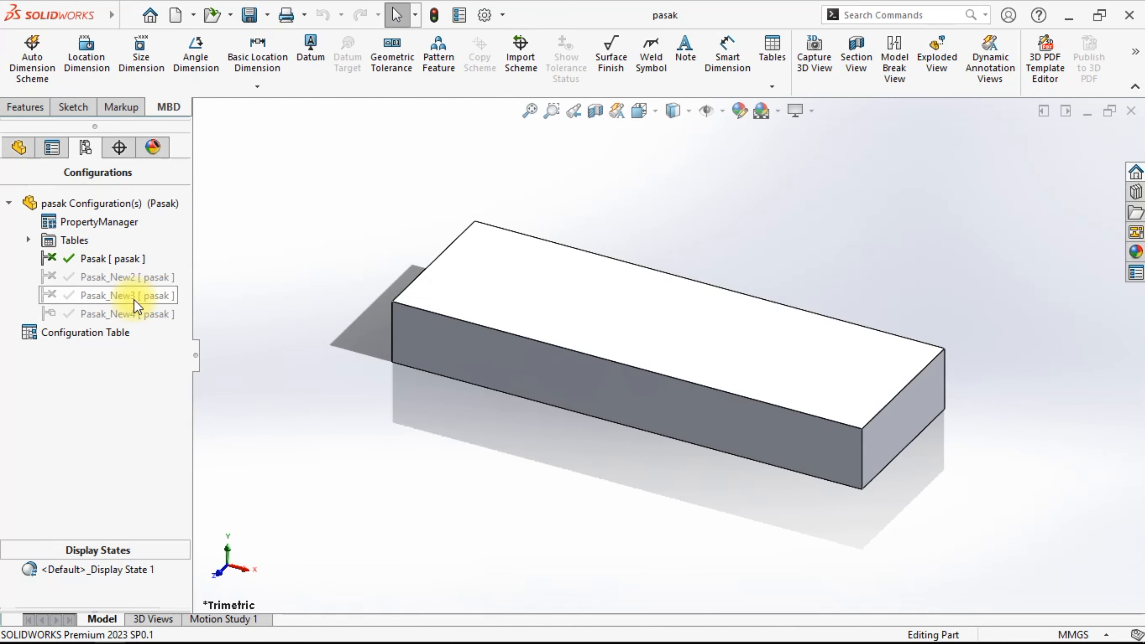
{"action": "left_click", "coordinate": [139, 278]}
{"action": "double_click", "coordinate": [139, 278]}
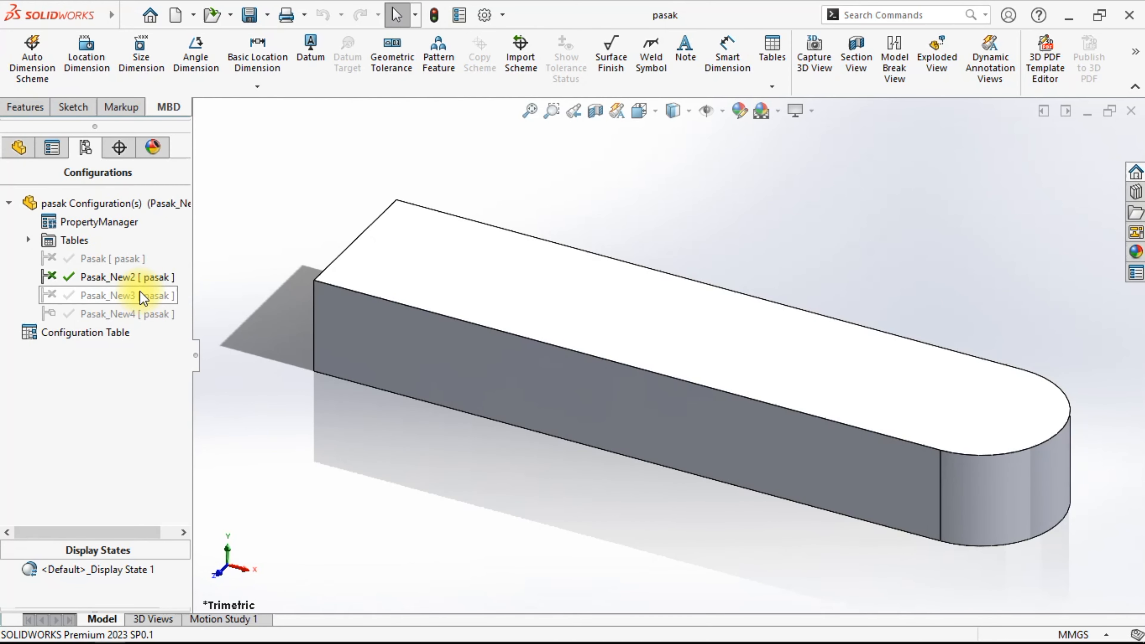
{"action": "left_click", "coordinate": [142, 296]}
{"action": "double_click", "coordinate": [142, 295]}
{"action": "left_click", "coordinate": [143, 315]}
{"action": "double_click", "coordinate": [142, 315]}
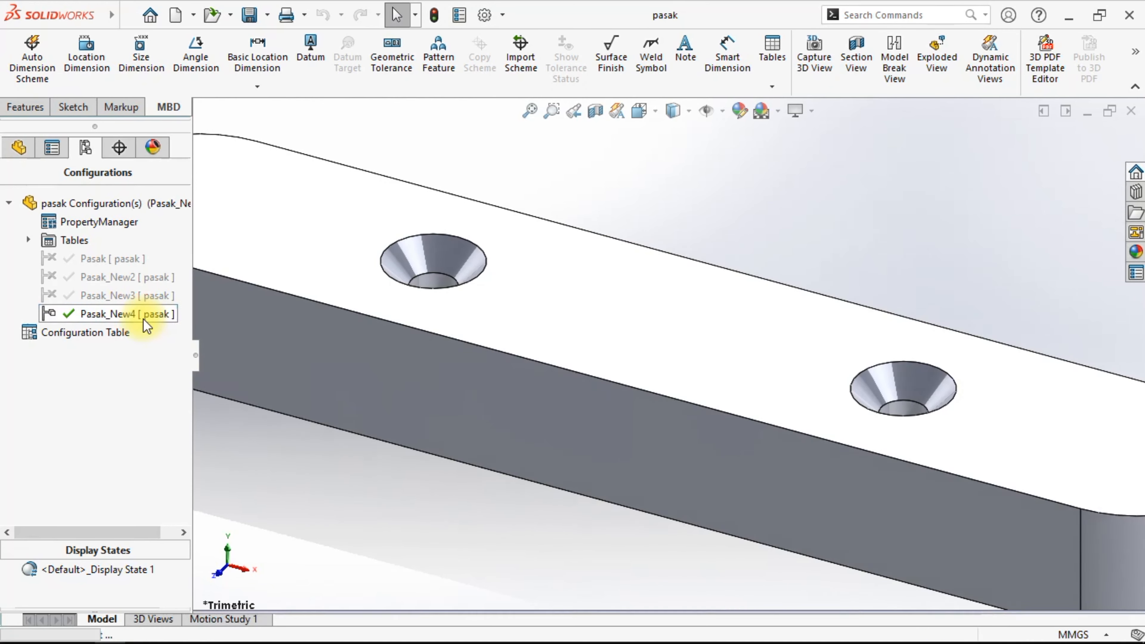
{"action": "scroll", "coordinate": [430, 363], "scroll_direction": "up", "scroll_amount": 5}
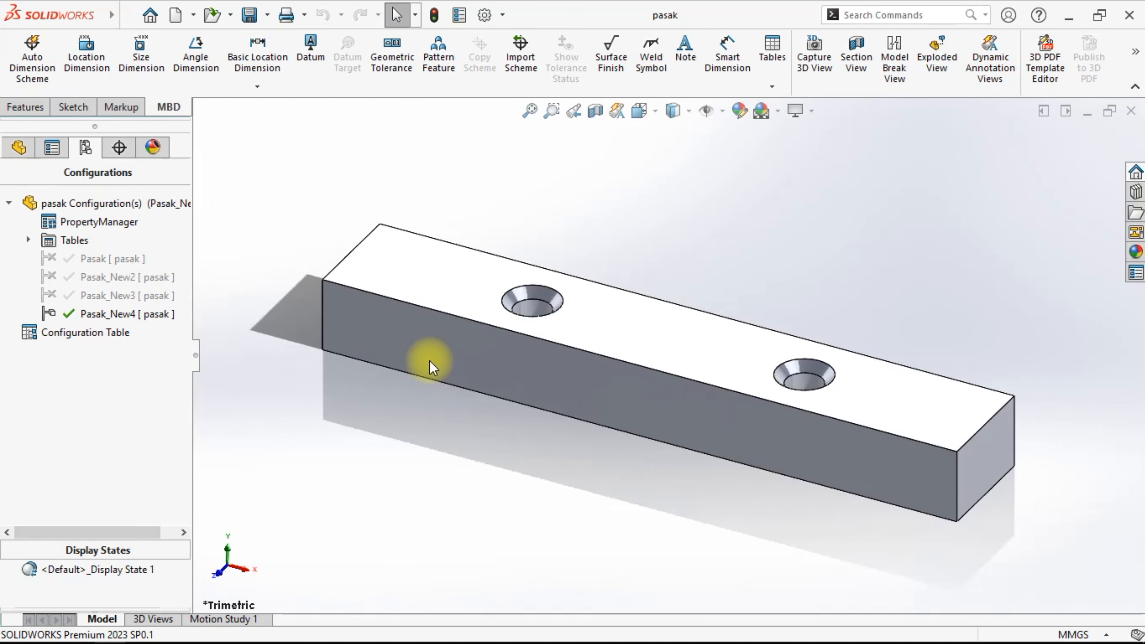
{"action": "scroll", "coordinate": [585, 373], "scroll_direction": "down", "scroll_amount": 2}
{"action": "scroll", "coordinate": [962, 349], "scroll_direction": "down", "scroll_amount": 1}
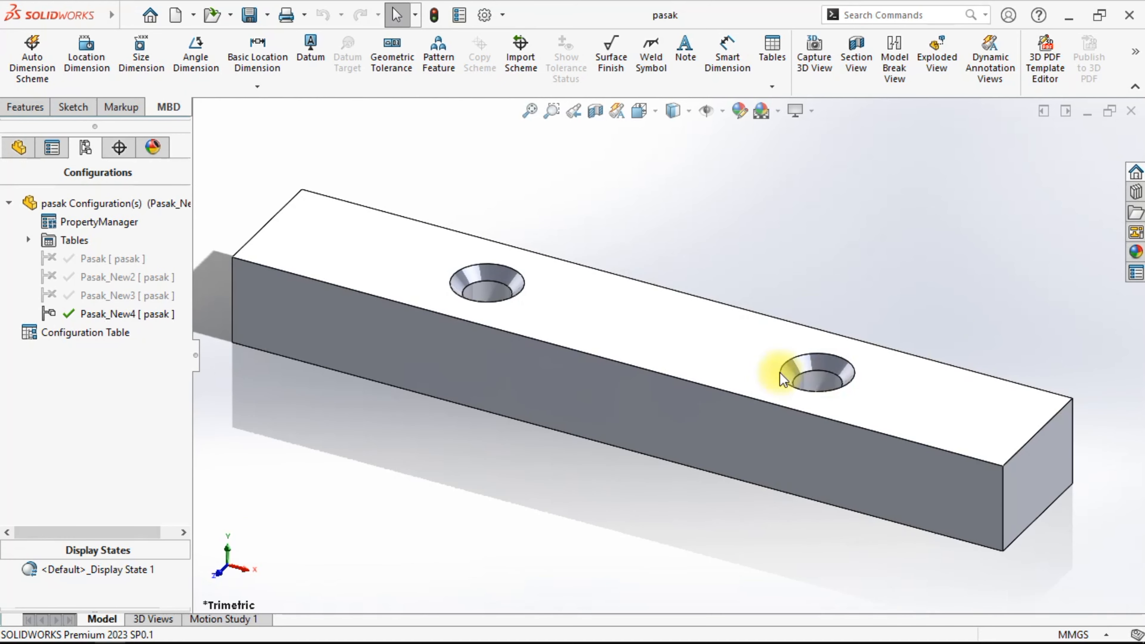
{"action": "scroll", "coordinate": [762, 366], "scroll_direction": "up", "scroll_amount": 1}
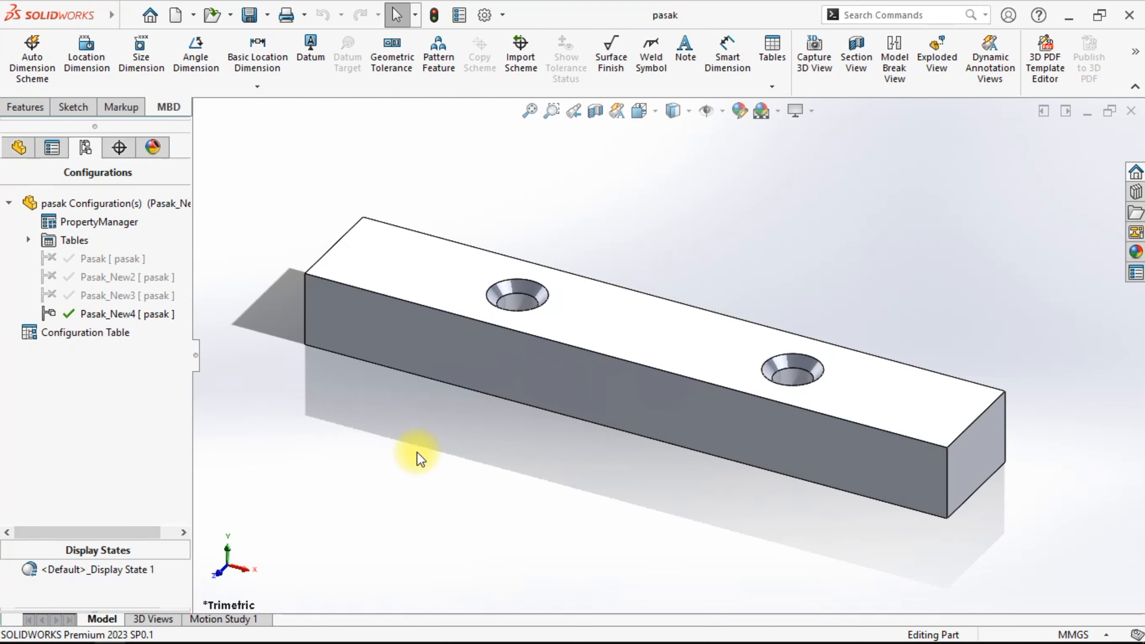
Start an Auto Dimension Scheme with part type Turned, Geometric tolerance type and Linear pattern dimensioning
{"action": "left_click", "coordinate": [28, 73]}
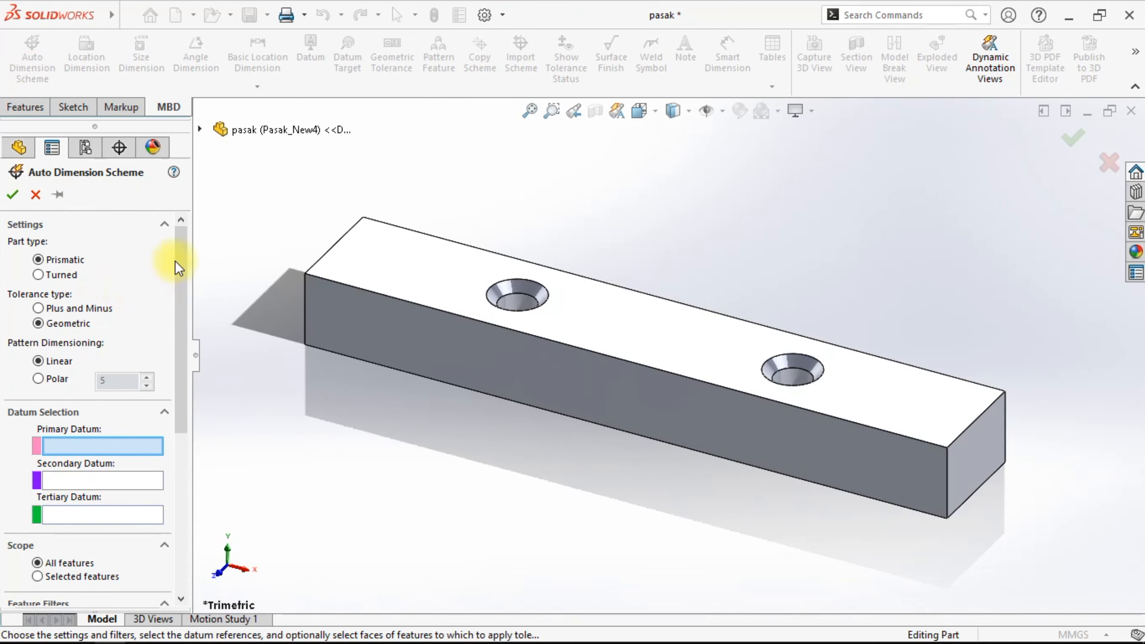
{"action": "mouse_move", "coordinate": [181, 249]}
{"action": "left_mouse_down"}
{"action": "mouse_move", "coordinate": [179, 409]}
{"action": "mouse_move", "coordinate": [179, 236]}
{"action": "left_mouse_up"}
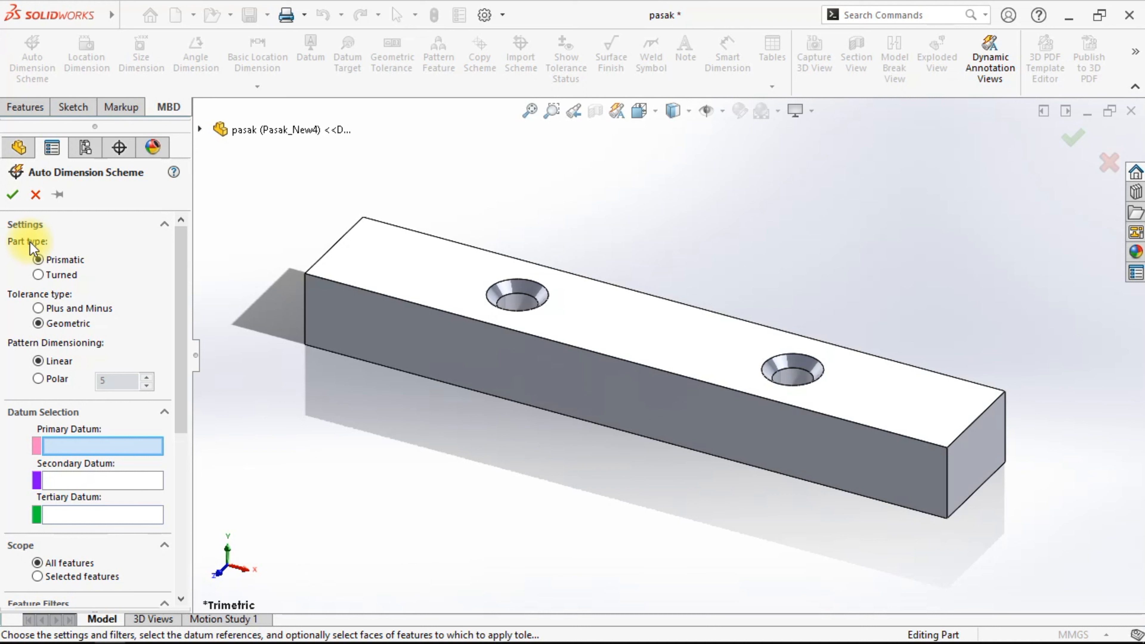
{"action": "left_click", "coordinate": [60, 277]}
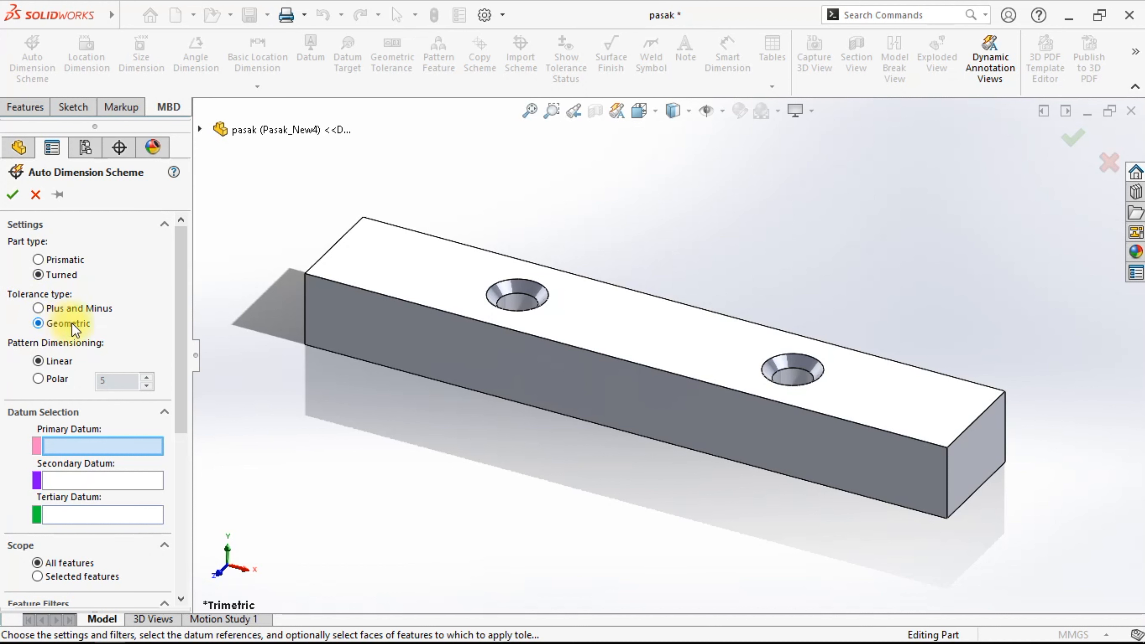
{"action": "left_click", "coordinate": [39, 307]}
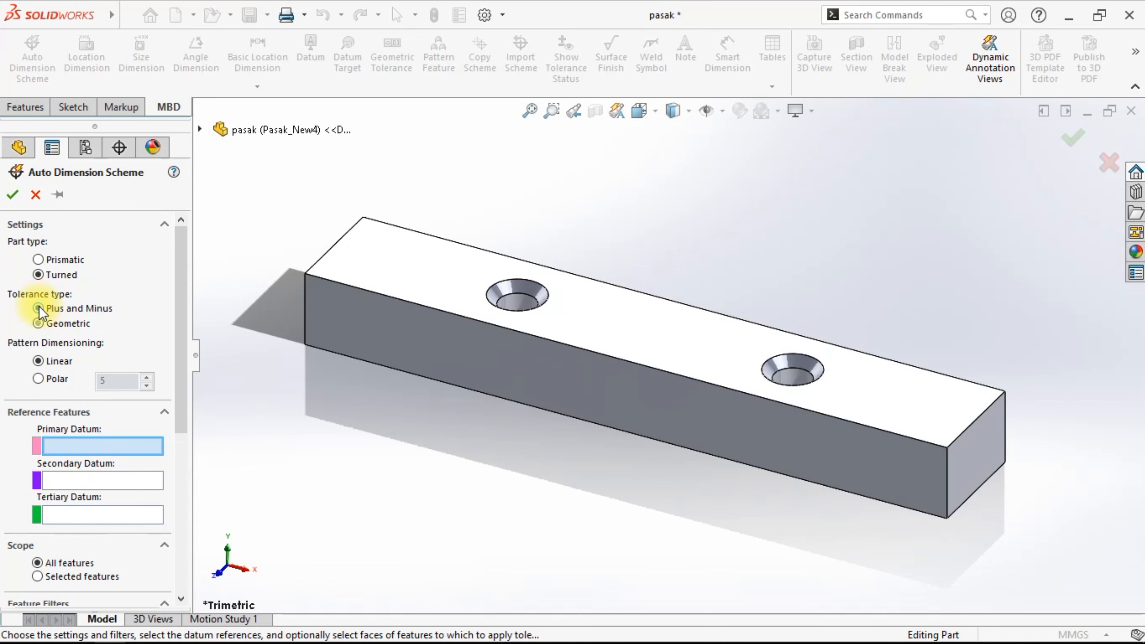
{"action": "left_click", "coordinate": [39, 324]}
{"action": "left_click", "coordinate": [40, 309]}
{"action": "left_click", "coordinate": [39, 323]}
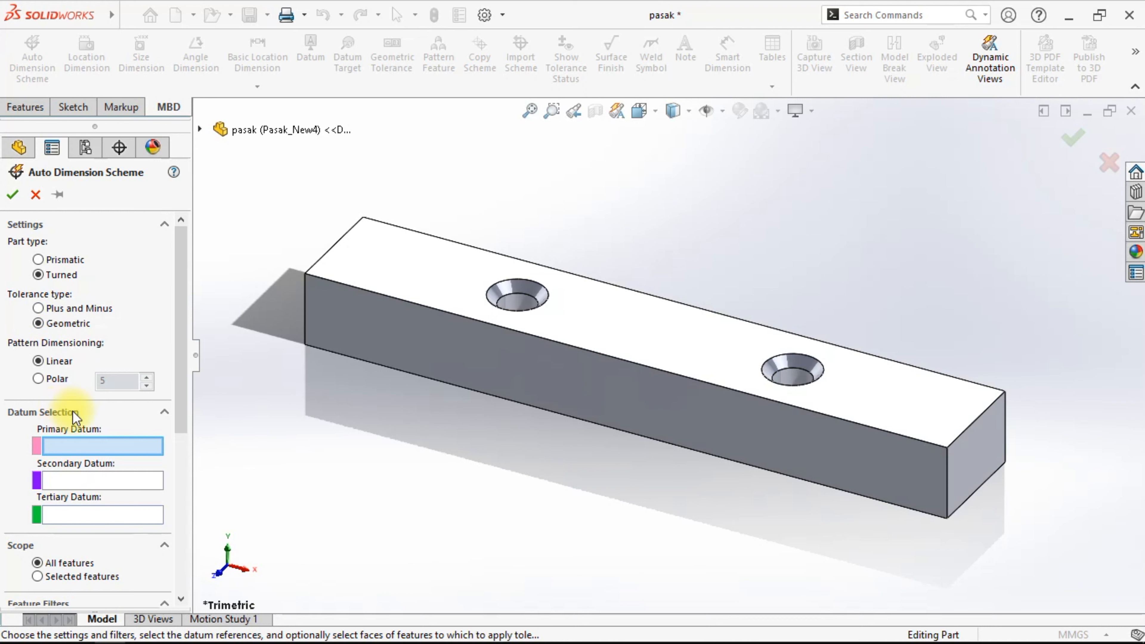
{"action": "left_click", "coordinate": [39, 309]}
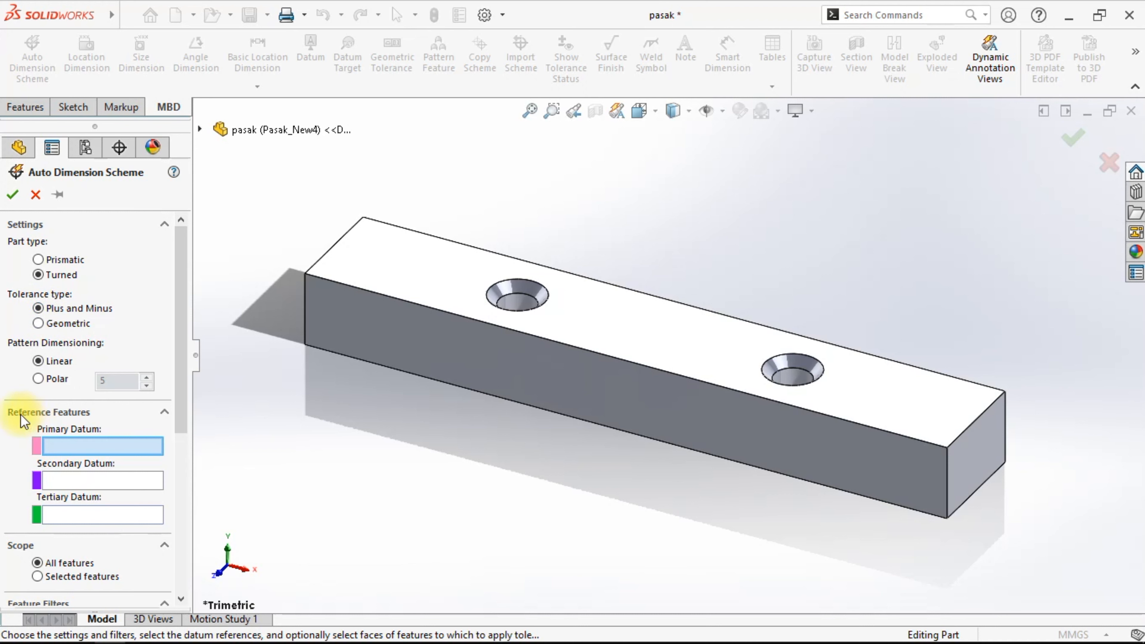
{"action": "left_click", "coordinate": [39, 323]}
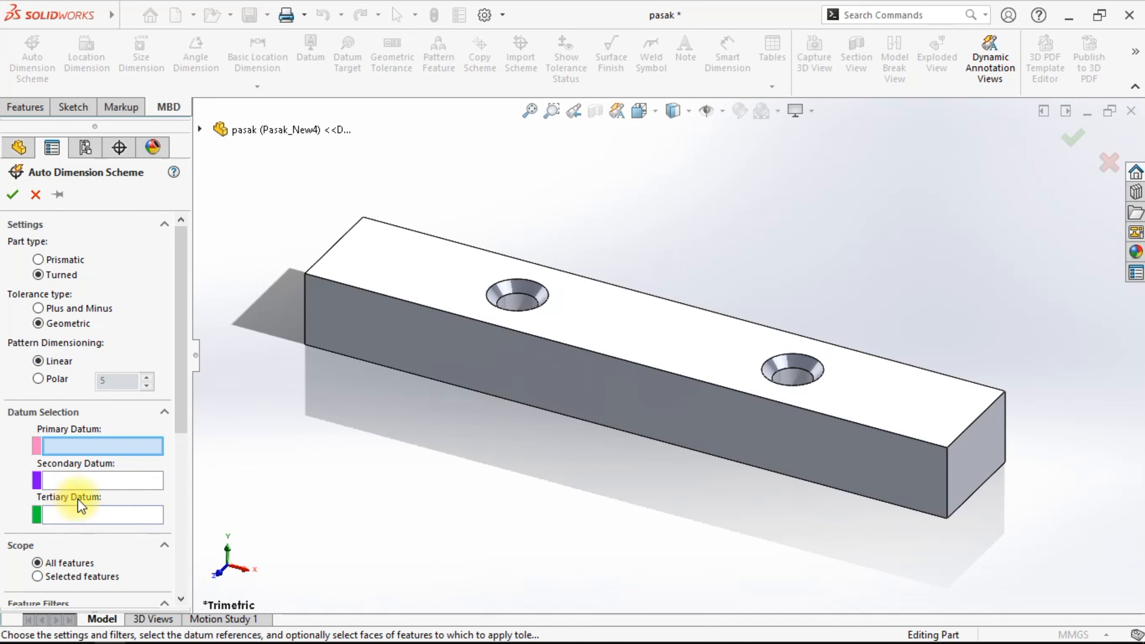
Assign the long front face as primary datum, the small end face as secondary datum and the top face as tertiary datum
{"action": "left_click", "coordinate": [590, 391]}
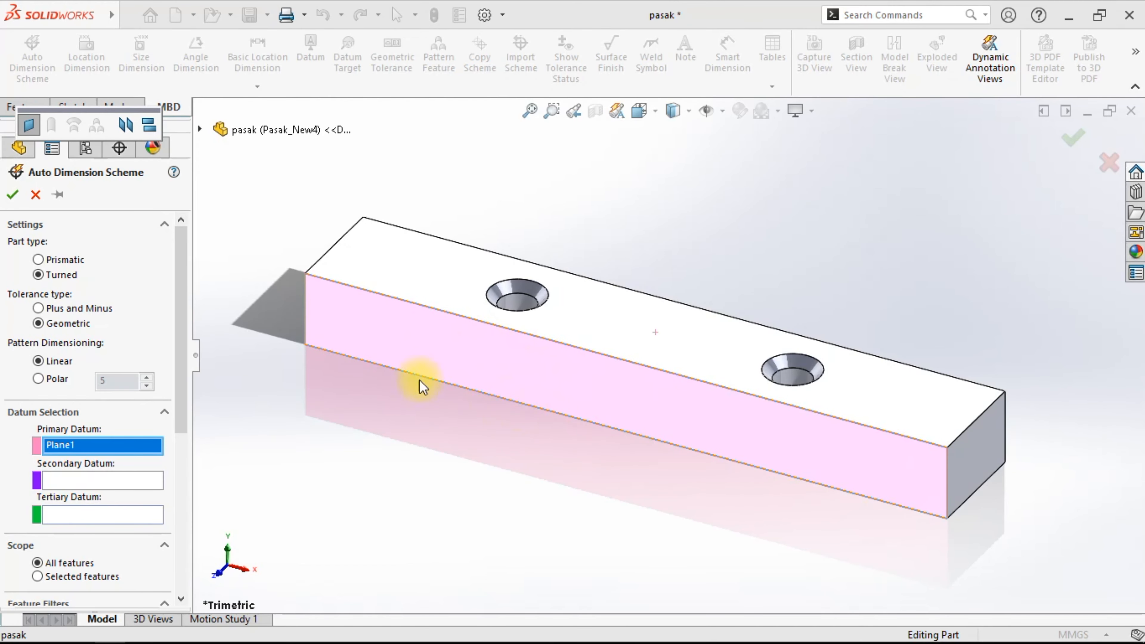
{"action": "left_click", "coordinate": [58, 480]}
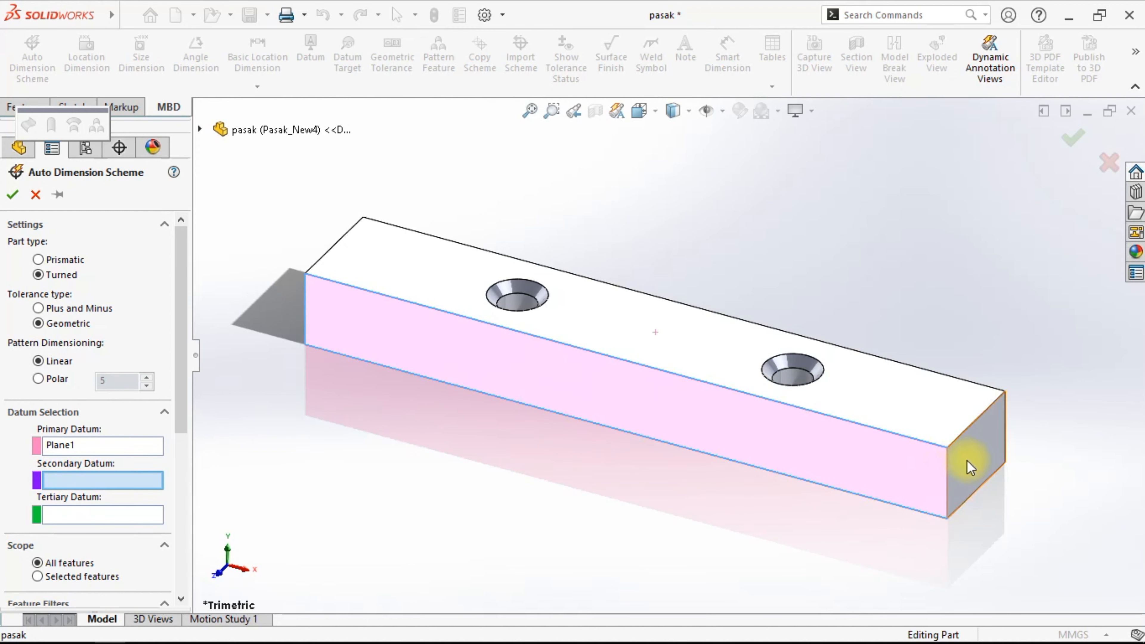
{"action": "left_click", "coordinate": [969, 481]}
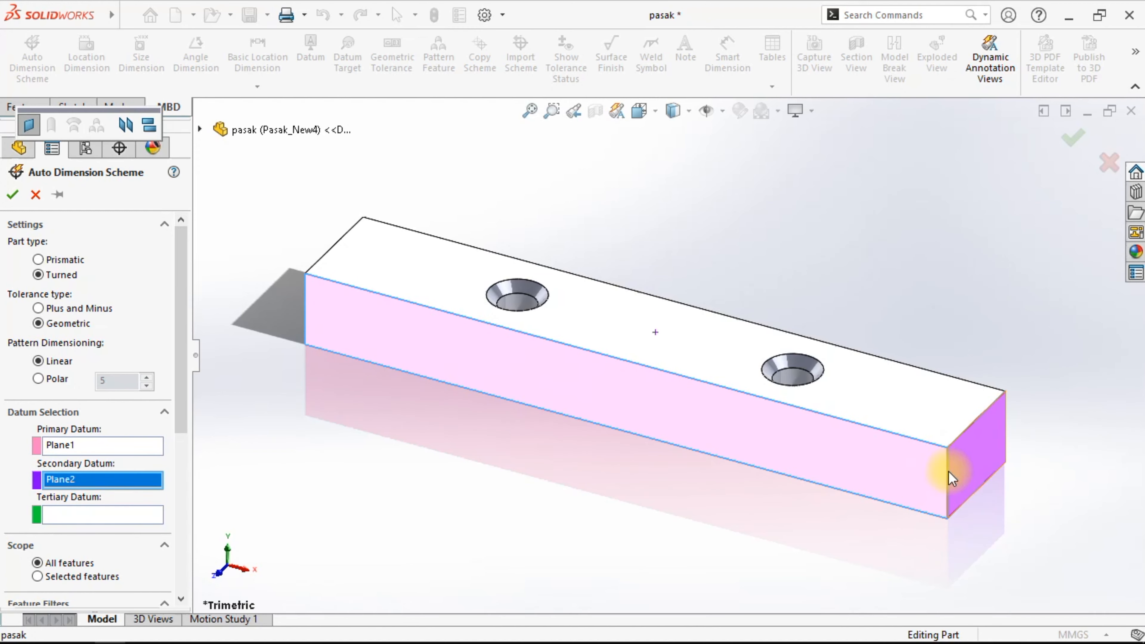
{"action": "left_click", "coordinate": [53, 515]}
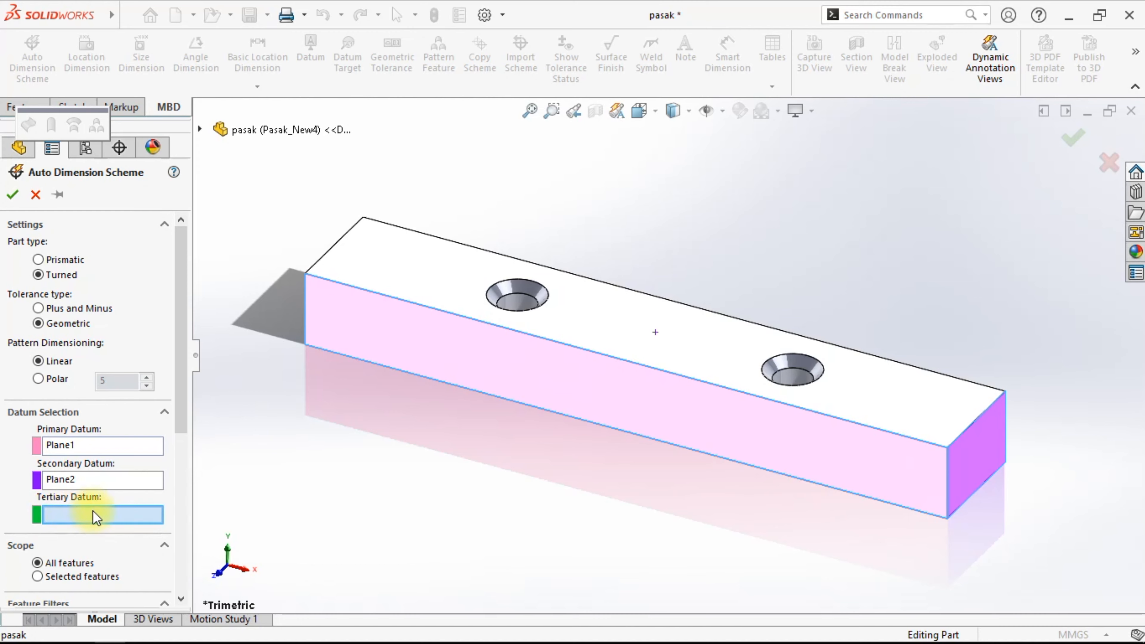
{"action": "left_click", "coordinate": [683, 359]}
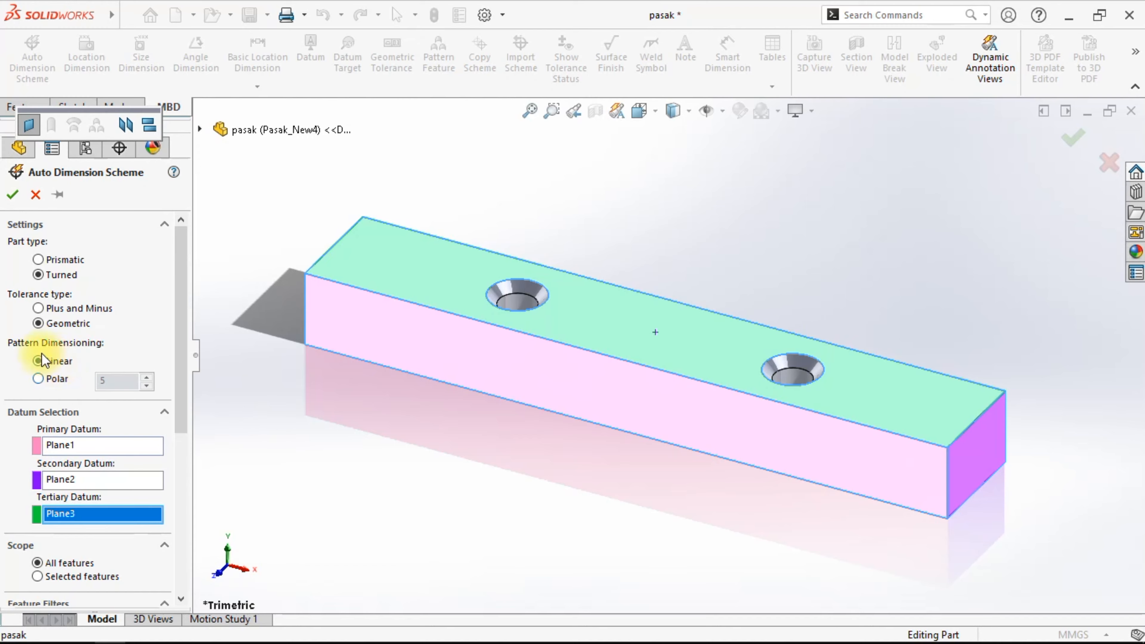
{"action": "left_click_drag", "start_coordinate": [179, 308], "coordinate": [190, 453]}
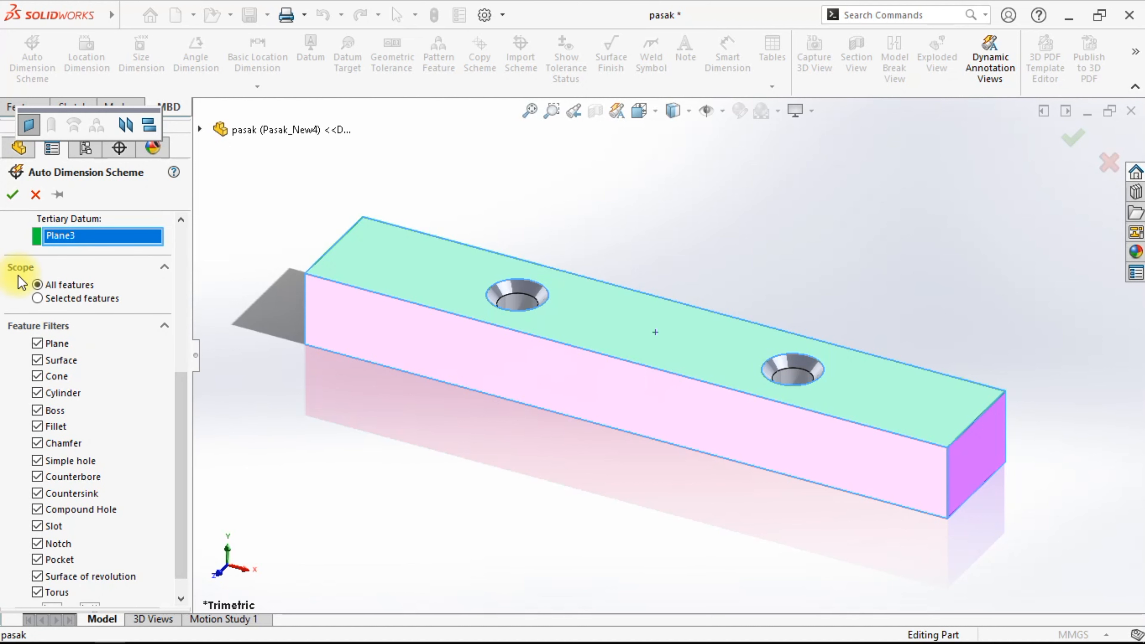
{"action": "left_click", "coordinate": [39, 299]}
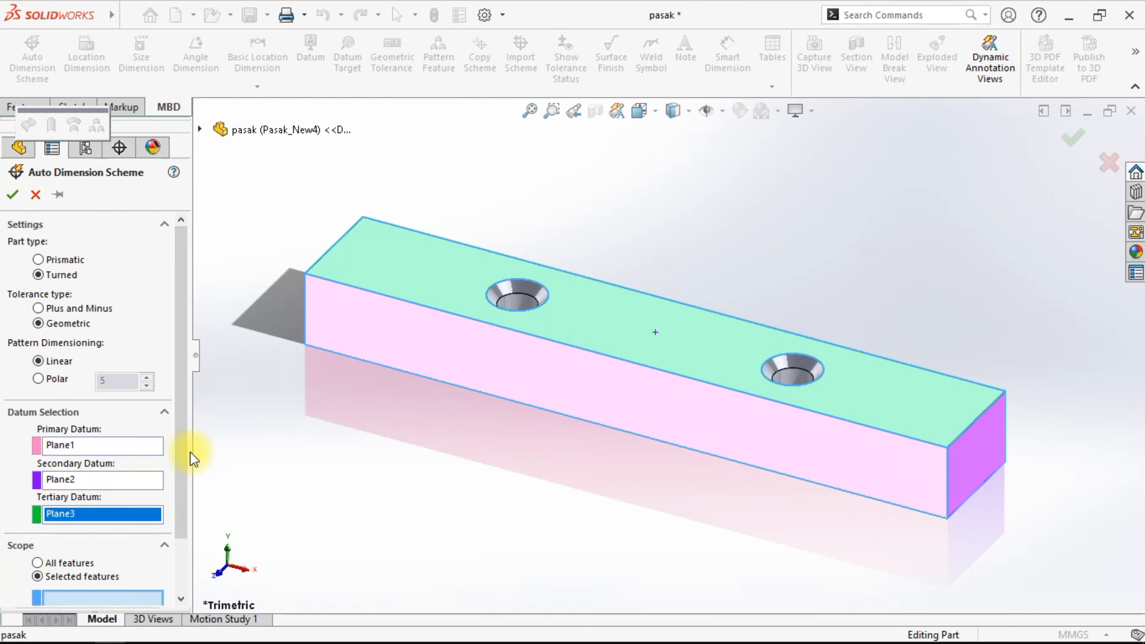
{"action": "scroll", "coordinate": [181, 464], "scroll_direction": "down", "scroll_amount": 3}
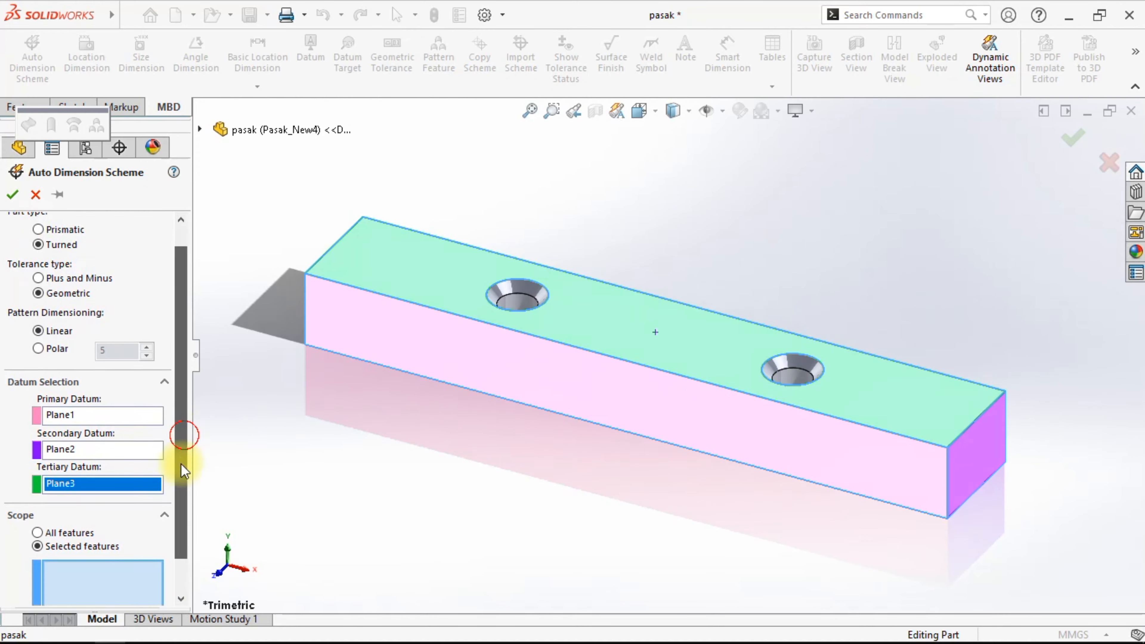
{"action": "left_click", "coordinate": [205, 131]}
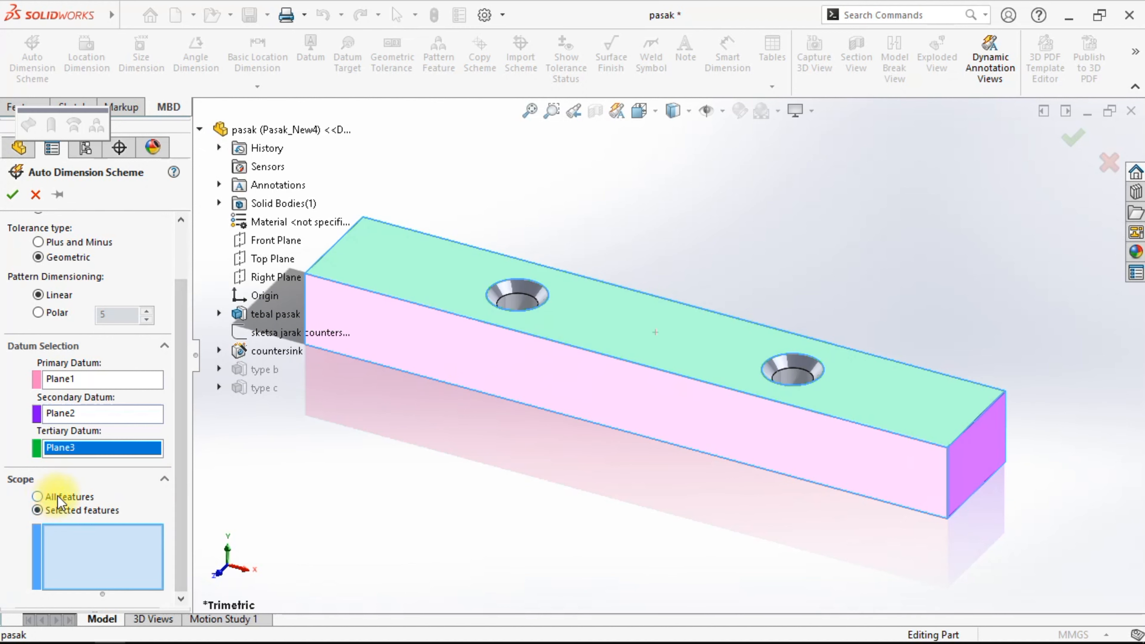
{"action": "left_click", "coordinate": [36, 496]}
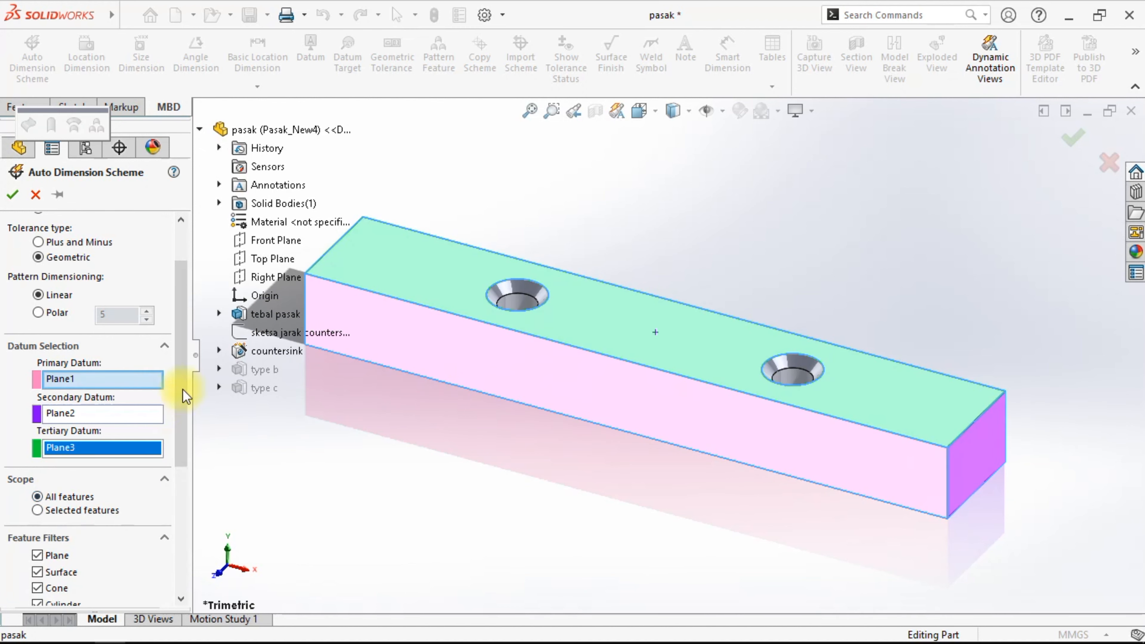
Review the feature filters and generate the dimension scheme for all features with the filters left enabled
{"action": "left_click_drag", "start_coordinate": [187, 366], "coordinate": [174, 442]}
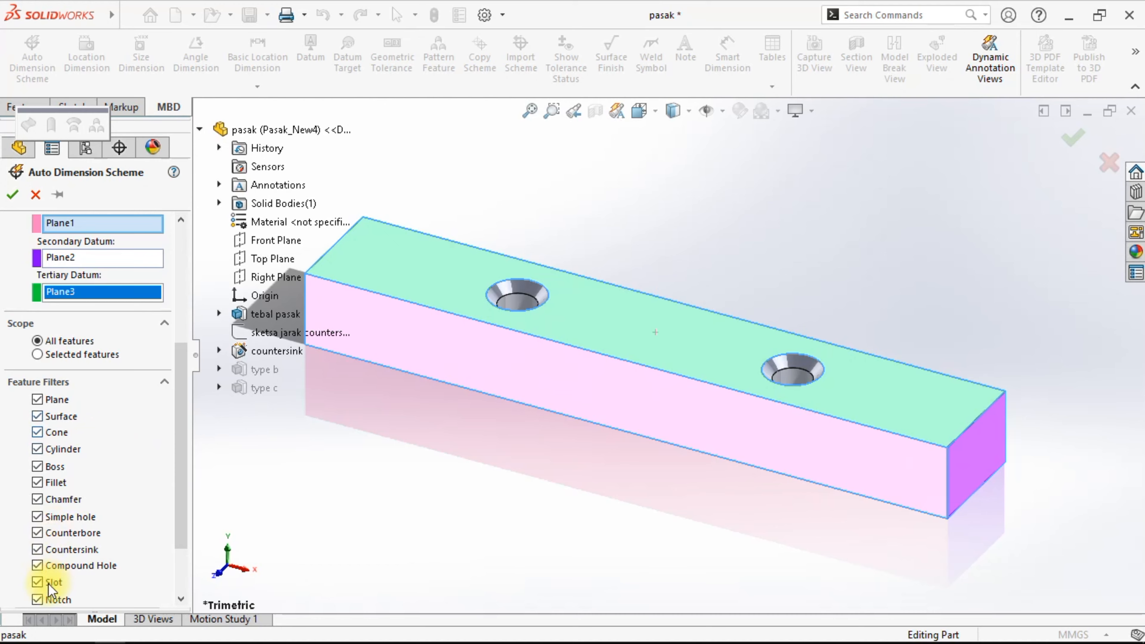
{"action": "left_click", "coordinate": [180, 444]}
{"action": "left_click_drag", "start_coordinate": [182, 460], "coordinate": [186, 302]}
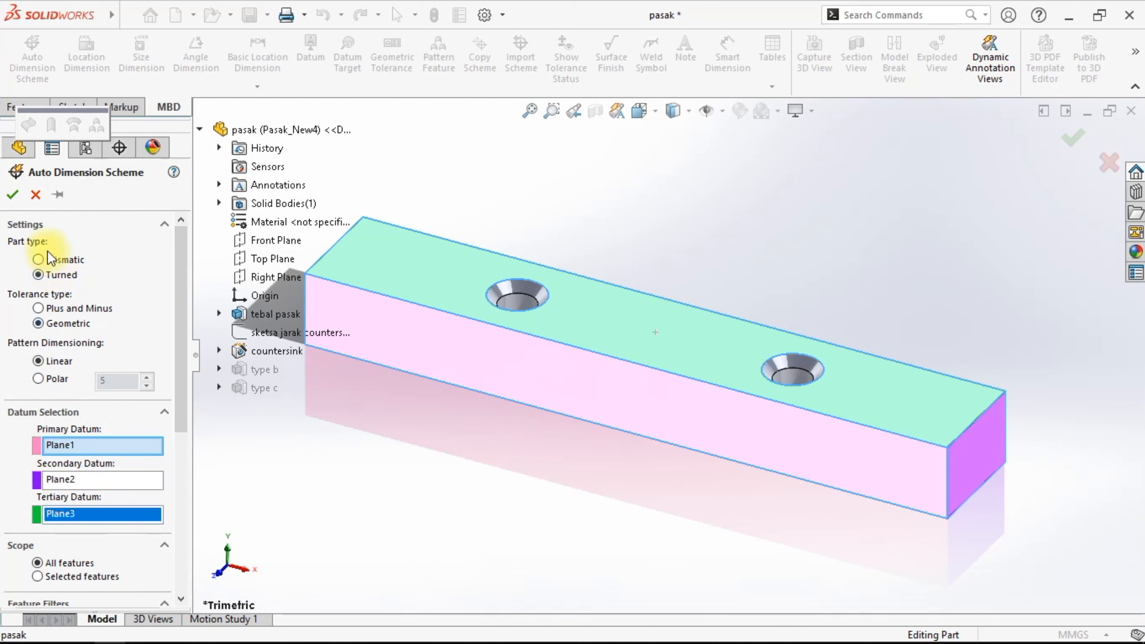
{"action": "left_click_drag", "start_coordinate": [177, 312], "coordinate": [200, 288]}
{"action": "left_click", "coordinate": [12, 195]}
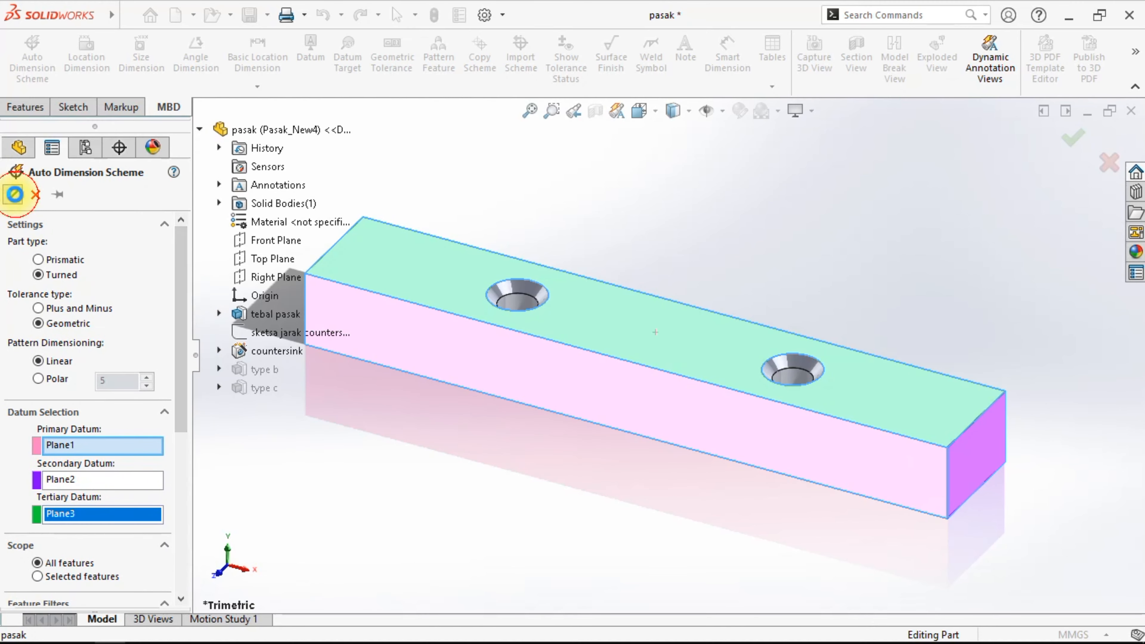
Move the countersunk hole pattern callout off the top face to the empty space above the block, and inspect its DimXpert properties
{"action": "scroll", "coordinate": [547, 540], "scroll_direction": "down", "scroll_amount": 2}
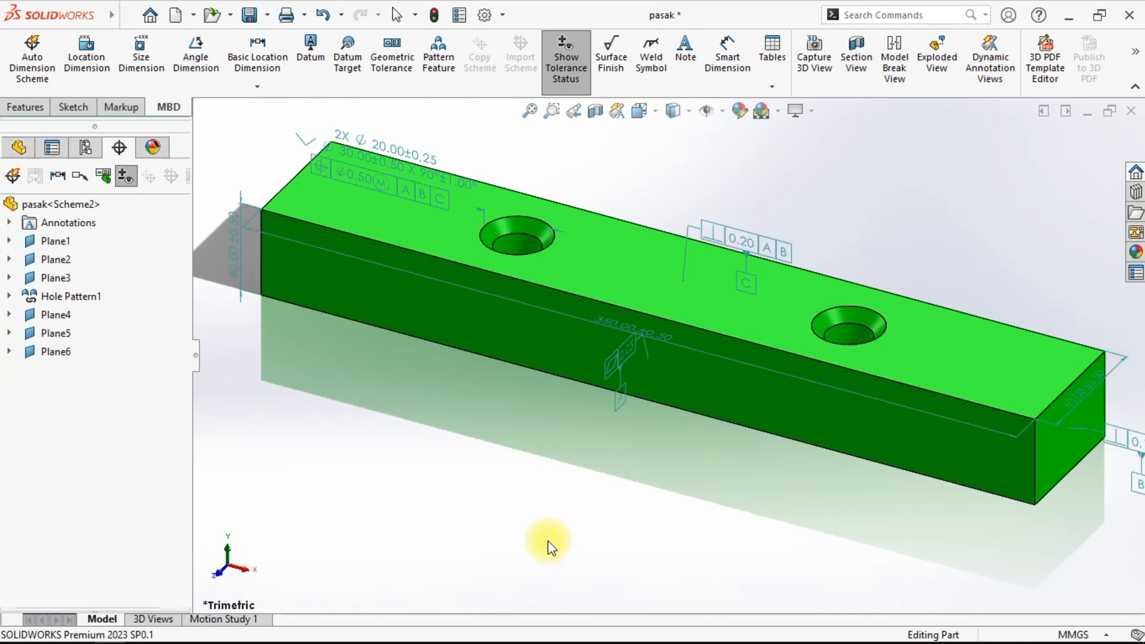
{"action": "scroll", "coordinate": [610, 320], "scroll_direction": "up", "scroll_amount": 4}
{"action": "scroll", "coordinate": [607, 243], "scroll_direction": "down", "scroll_amount": 1}
{"action": "left_click_drag", "start_coordinate": [527, 272], "coordinate": [404, 166]}
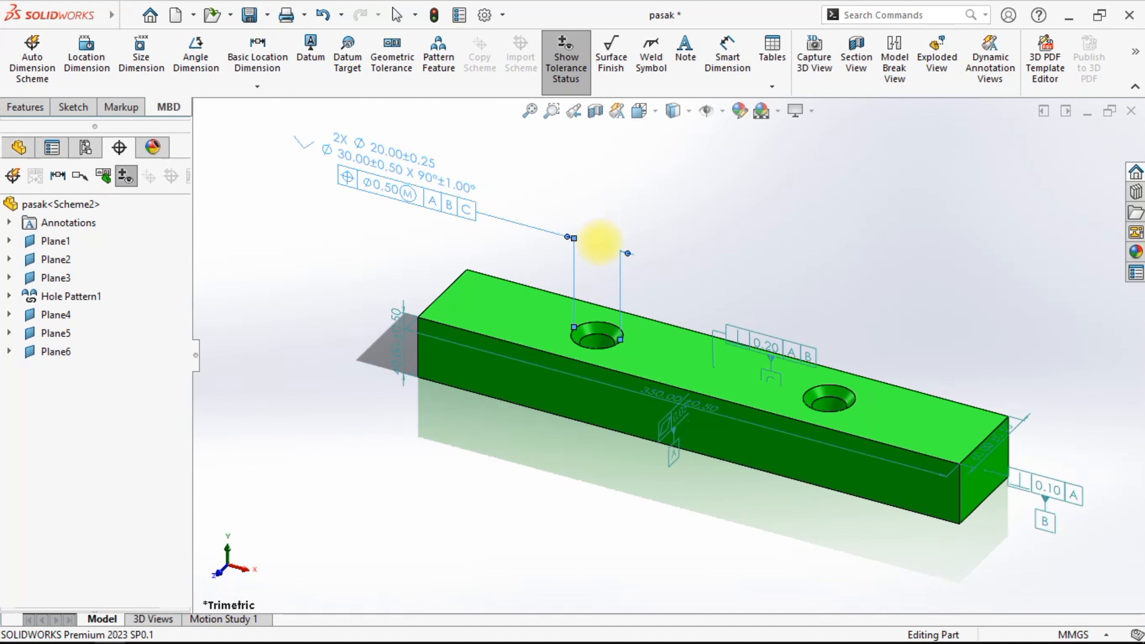
{"action": "left_click", "coordinate": [653, 254]}
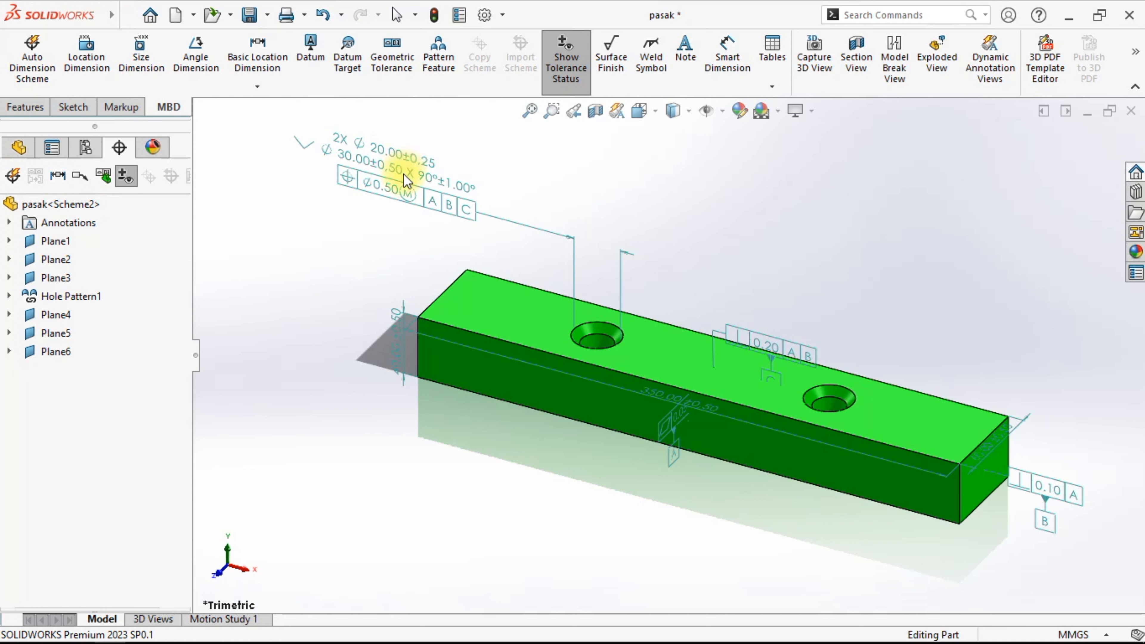
{"action": "left_click", "coordinate": [394, 168]}
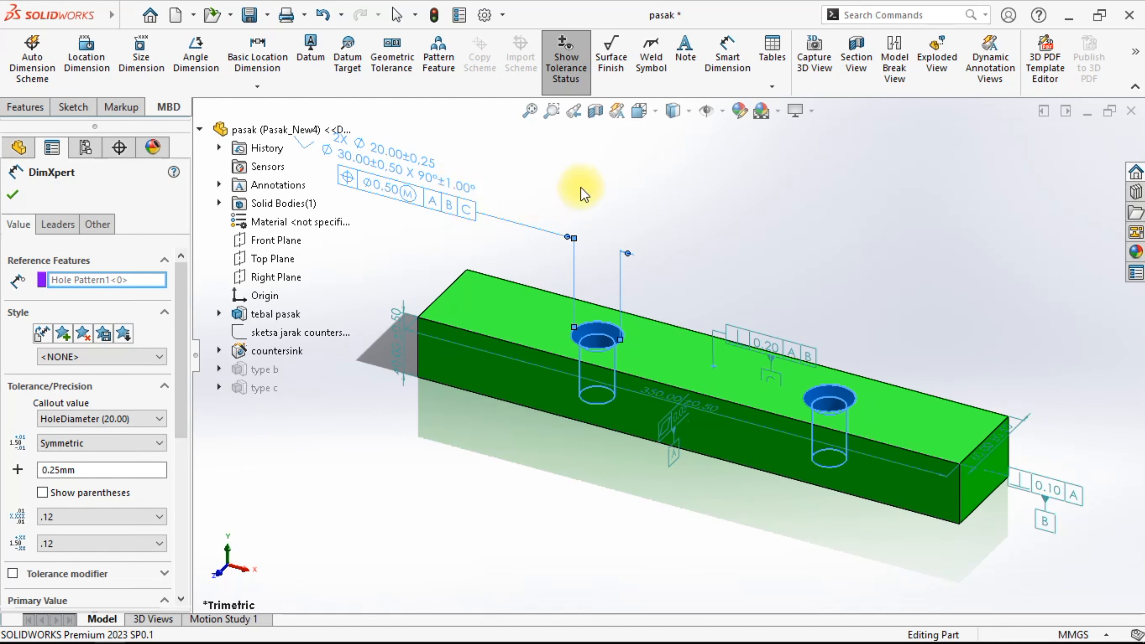
{"action": "left_click", "coordinate": [581, 201]}
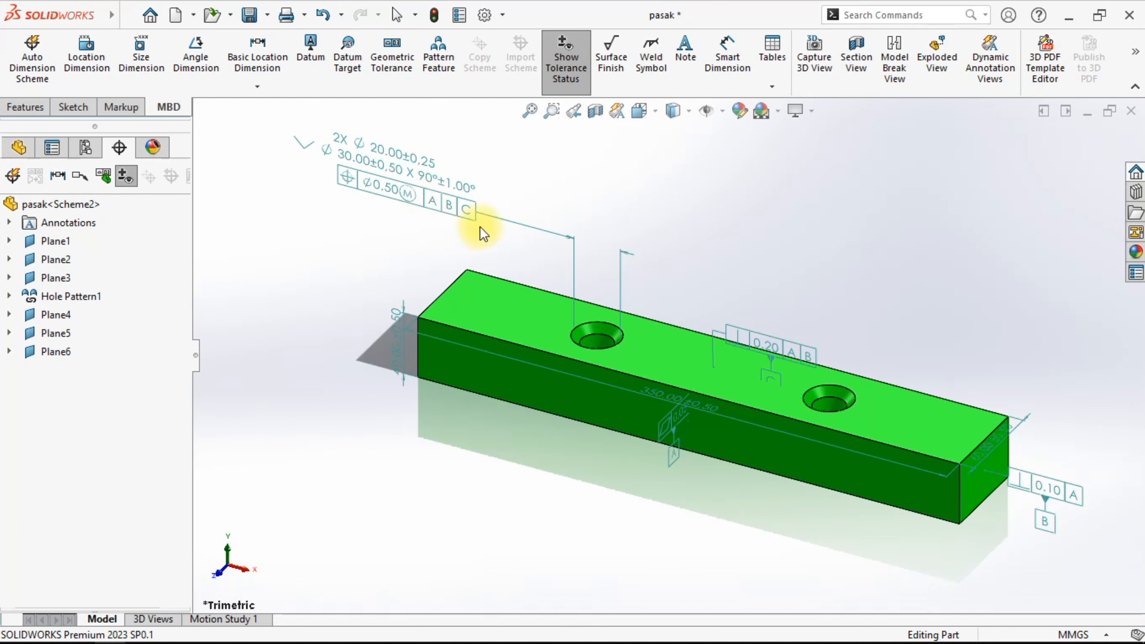
Move the 40.00 height dimension, the 350.00 length dimension and the datum A feature control frame clear of the block
{"action": "left_click_drag", "start_coordinate": [396, 345], "coordinate": [332, 322]}
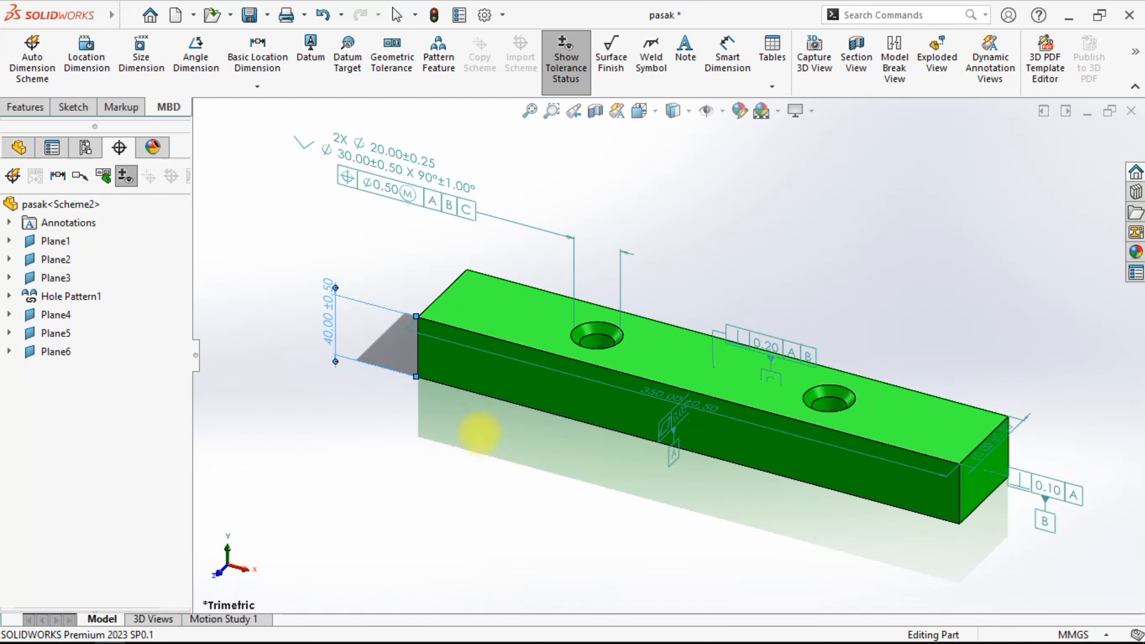
{"action": "left_click_drag", "start_coordinate": [672, 396], "coordinate": [536, 456]}
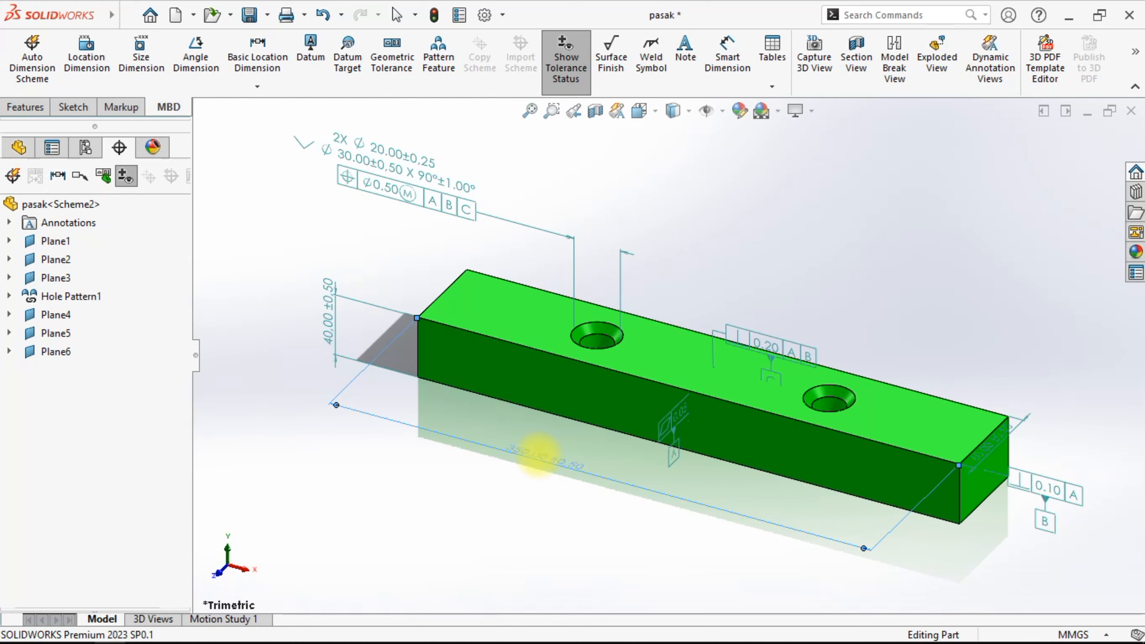
{"action": "left_click_drag", "start_coordinate": [653, 444], "coordinate": [552, 554]}
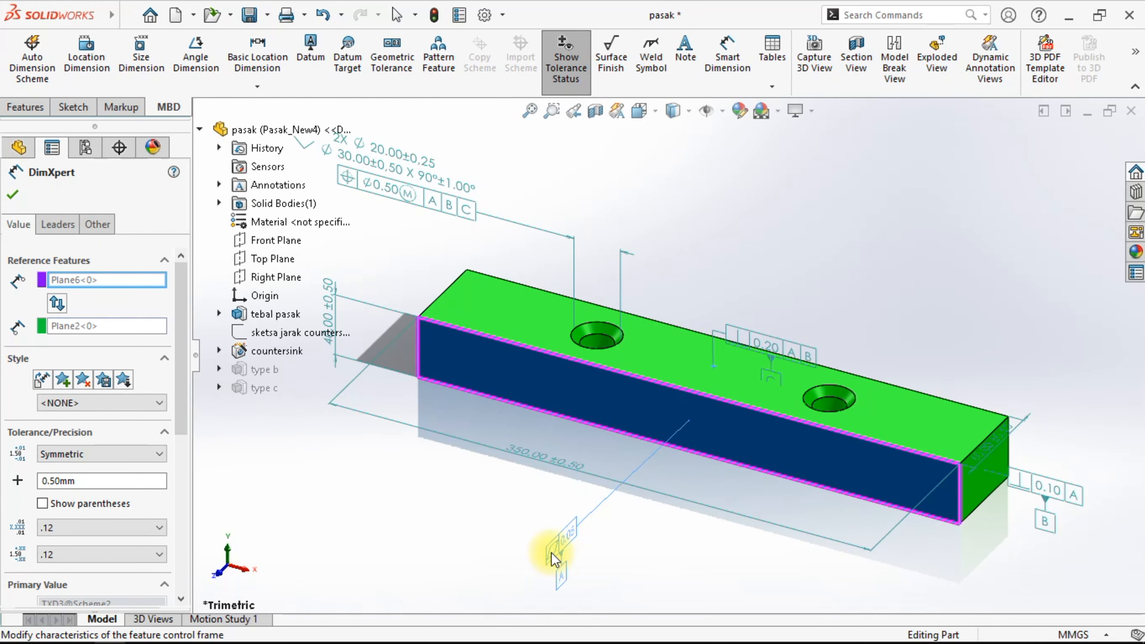
Move the datum B feature control frame farther away from the small end face
{"action": "left_click", "coordinate": [1046, 490]}
{"action": "left_click_drag", "start_coordinate": [1046, 490], "coordinate": [1096, 533]}
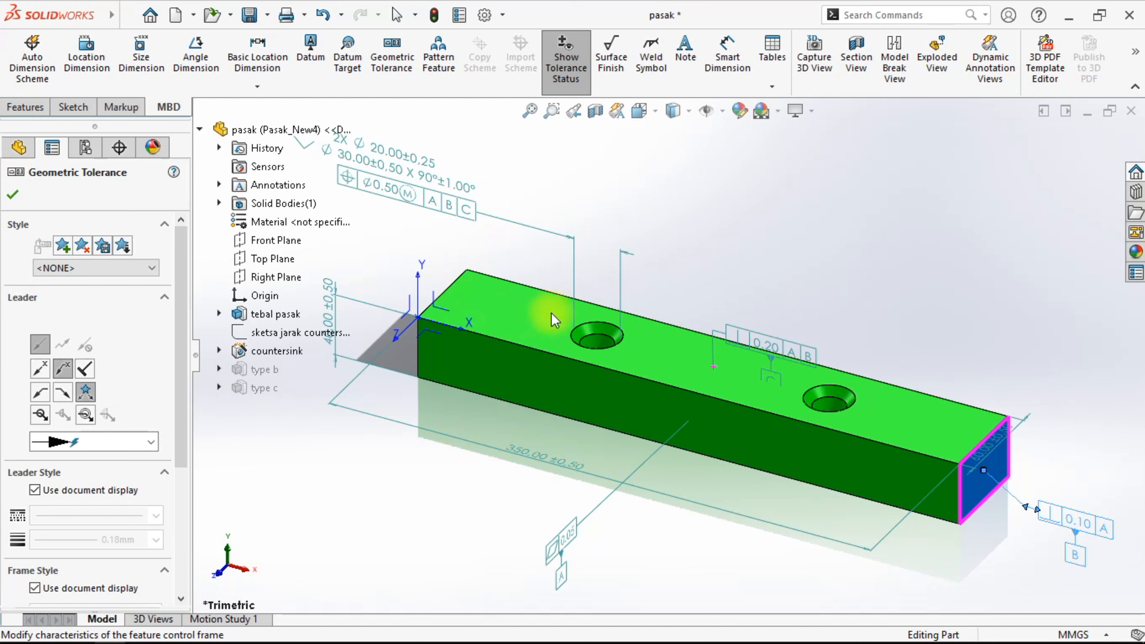
{"action": "left_click", "coordinate": [567, 189]}
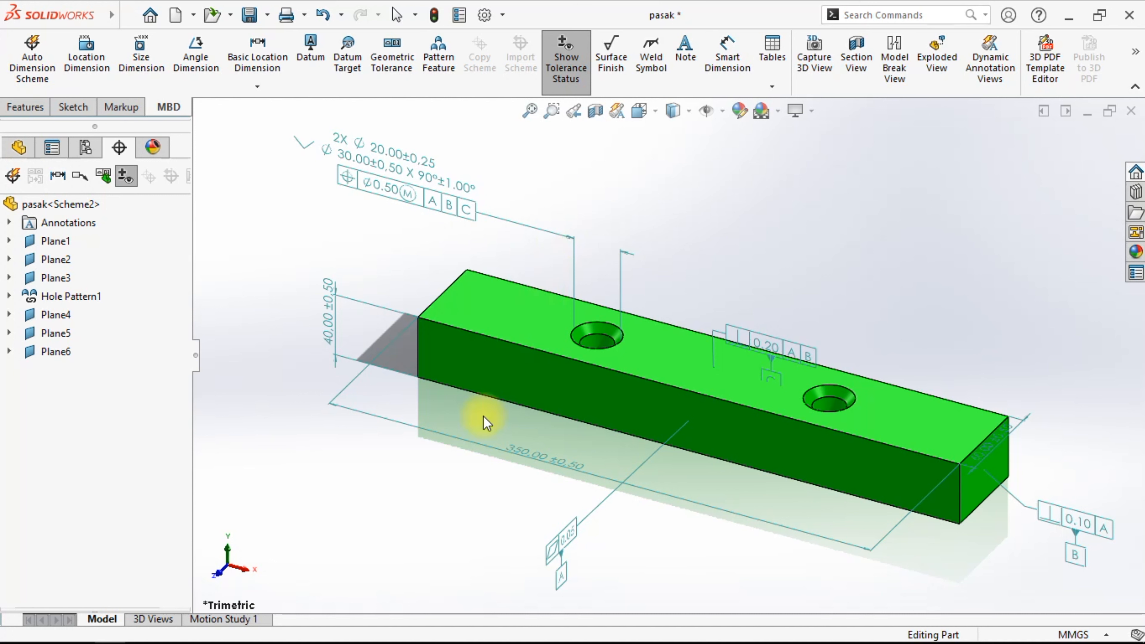
Undo all annotation moves and the generated geometric dimension scheme
{"action": "key", "text": "ctrl+z"}
{"action": "key", "text": "ctrl+z"}
{"action": "key", "text": "ctrl+z"}
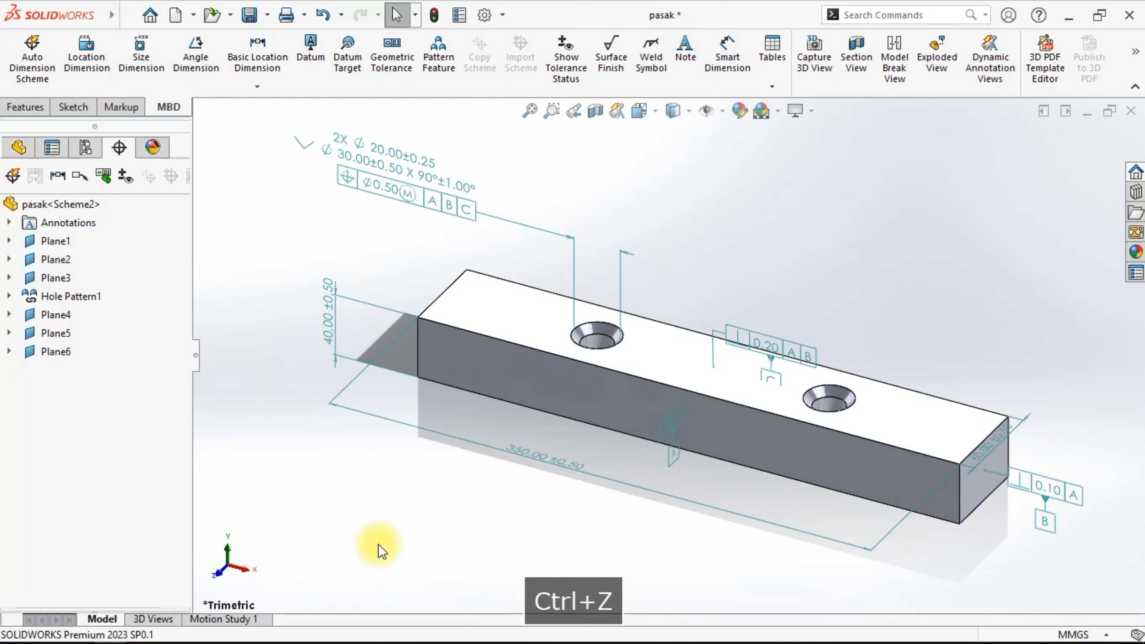
{"action": "key", "text": "ctrl+z"}
{"action": "key", "text": "ctrl+z"}
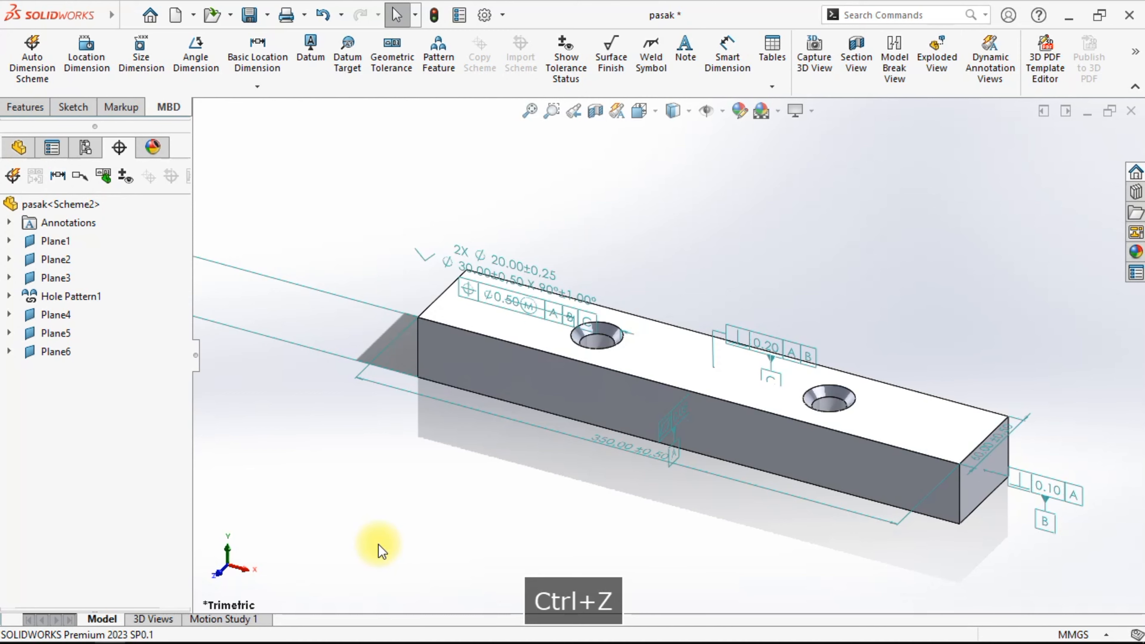
{"action": "key", "text": "ctrl+z"}
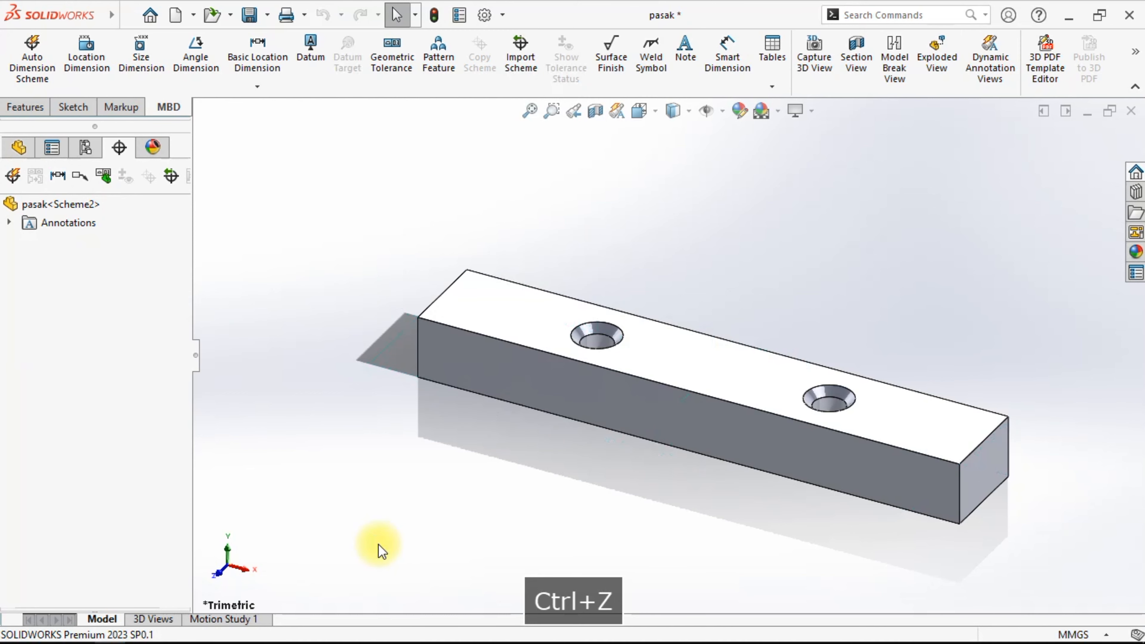
Start a new automatic dimension scheme for a prismatic part with Plus and Minus tolerances and the long front face as primary datum
{"action": "left_click", "coordinate": [37, 55]}
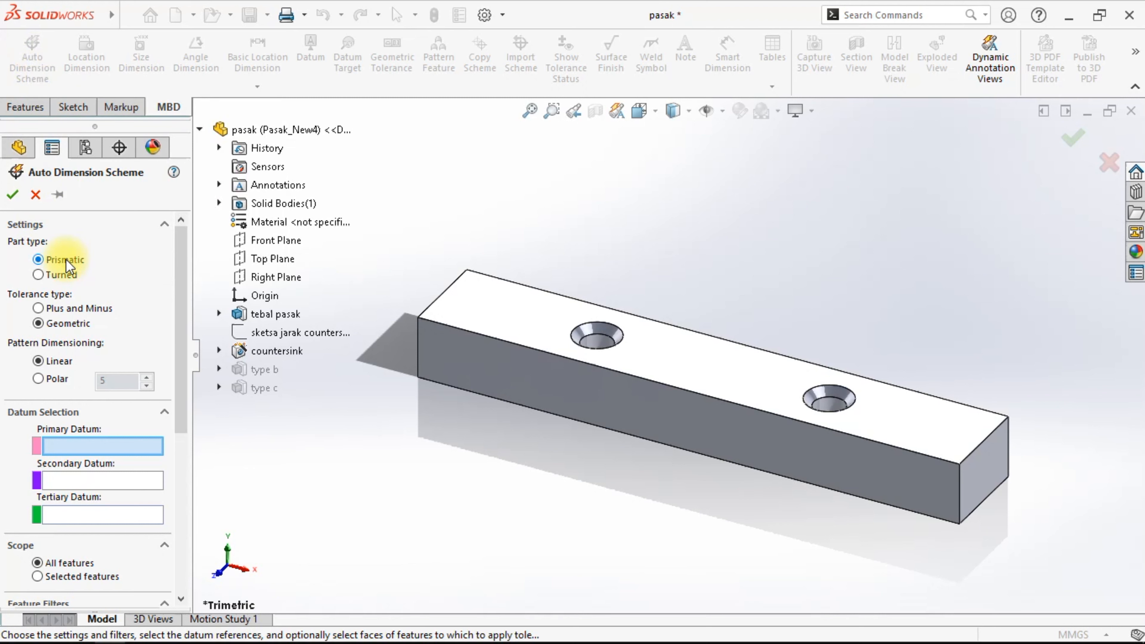
{"action": "left_click", "coordinate": [56, 310]}
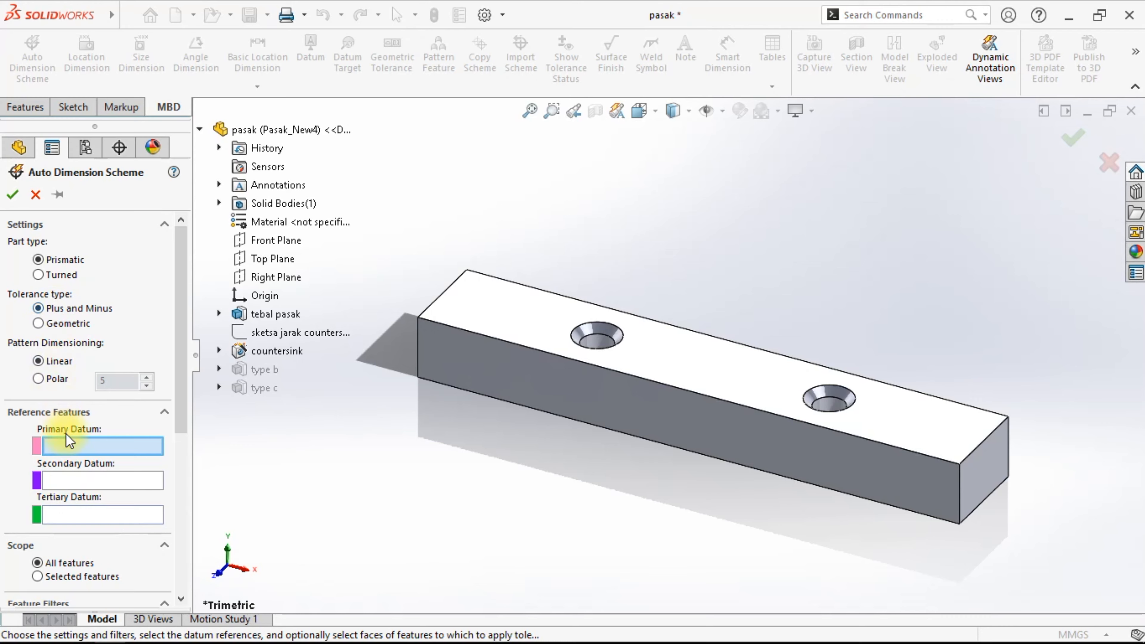
{"action": "left_click", "coordinate": [850, 467]}
{"action": "left_click", "coordinate": [1004, 468]}
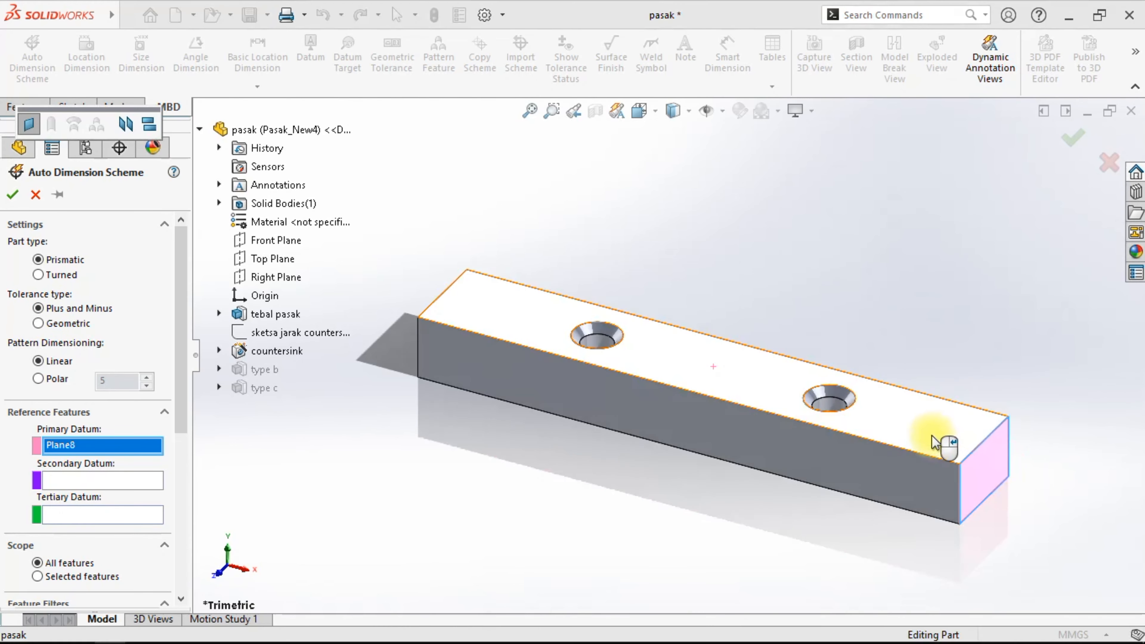
{"action": "left_click", "coordinate": [933, 437]}
{"action": "left_click", "coordinate": [763, 425]}
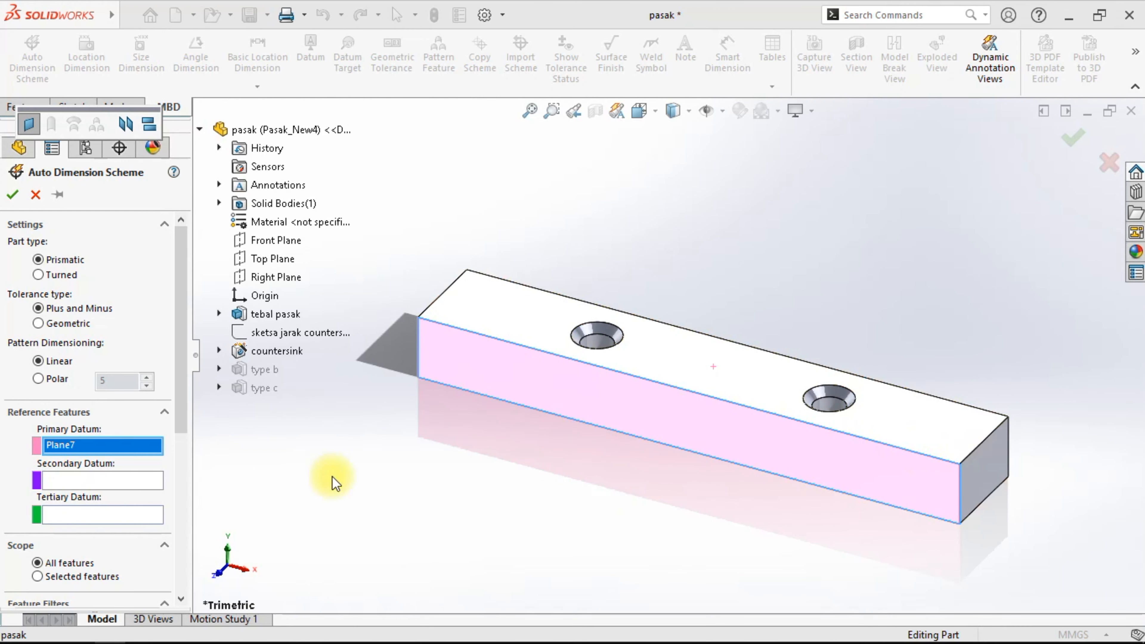
Assign the small end face as secondary datum and the top face as tertiary datum, and generate the scheme for all features
{"action": "left_click", "coordinate": [153, 481]}
{"action": "left_click", "coordinate": [977, 476]}
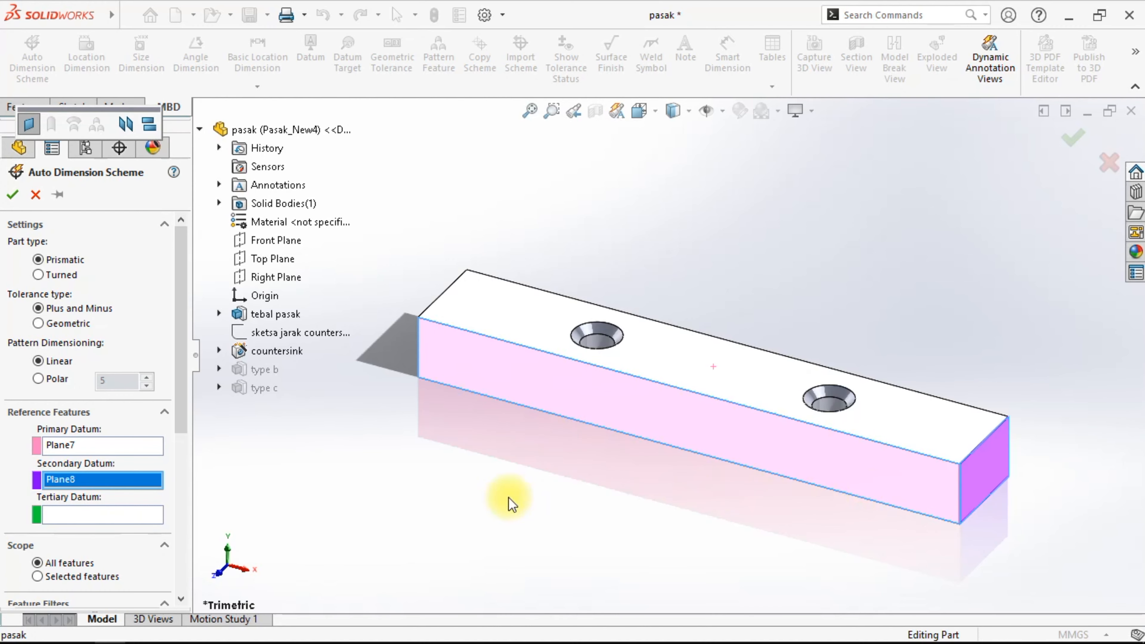
{"action": "left_click", "coordinate": [115, 515]}
{"action": "left_click", "coordinate": [744, 381]}
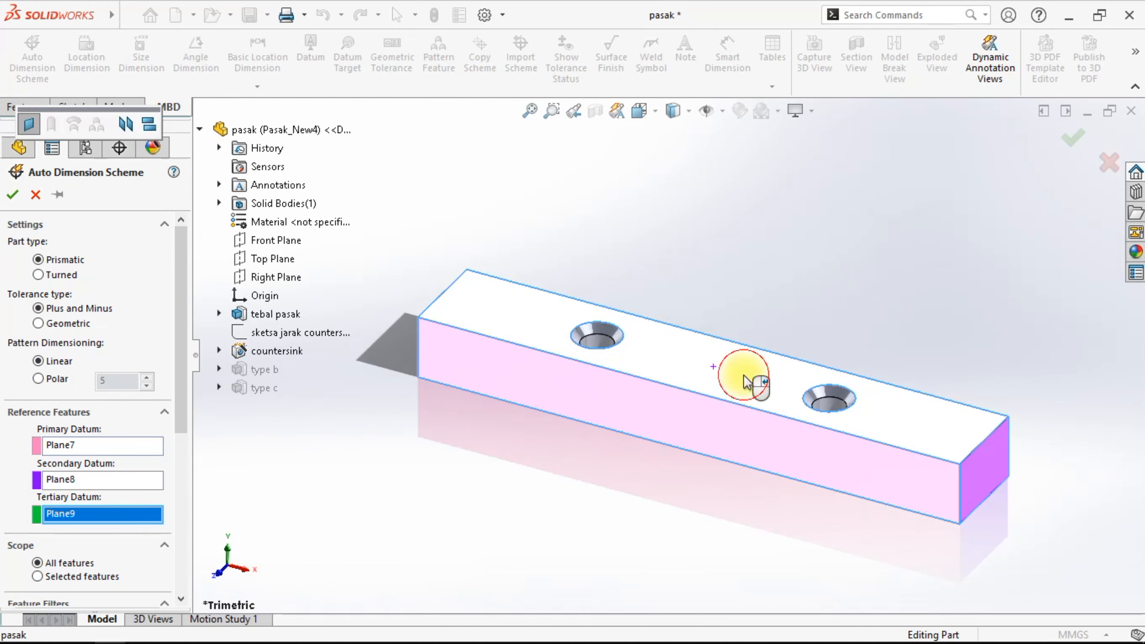
{"action": "left_click", "coordinate": [13, 194]}
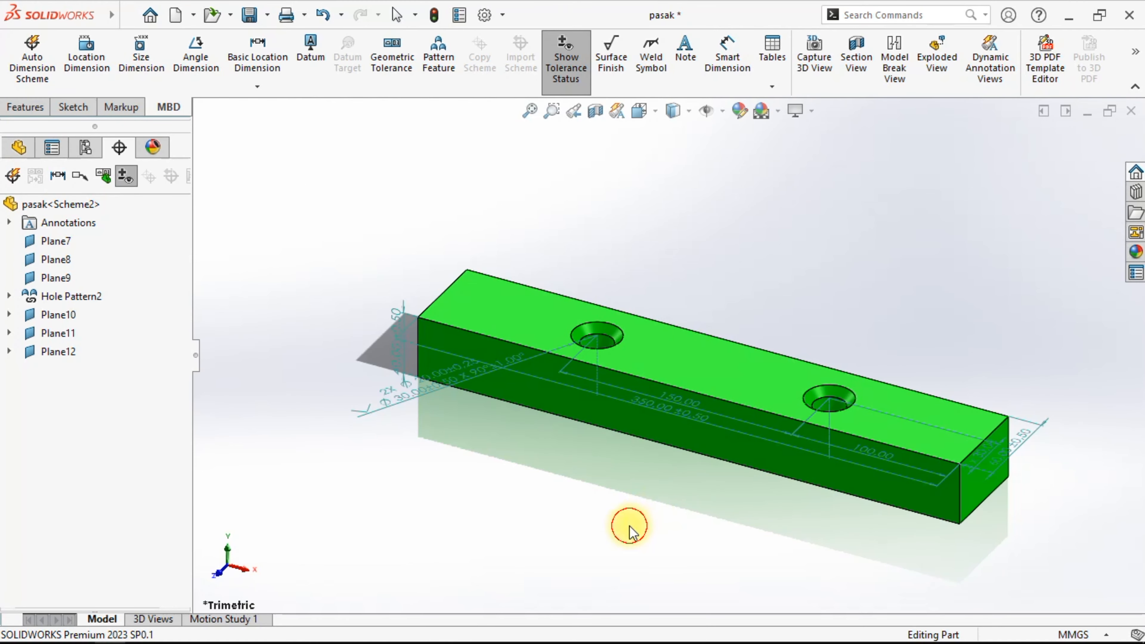
Move the countersunk hole callout to the empty space above the block, and show the model in the Top view
{"action": "mouse_move", "coordinate": [438, 306]}
{"action": "left_mouse_down"}
{"action": "mouse_move", "coordinate": [473, 205]}
{"action": "mouse_move", "coordinate": [614, 209]}
{"action": "mouse_move", "coordinate": [405, 196]}
{"action": "mouse_move", "coordinate": [343, 222]}
{"action": "mouse_move", "coordinate": [618, 230]}
{"action": "mouse_move", "coordinate": [408, 228]}
{"action": "left_mouse_up"}
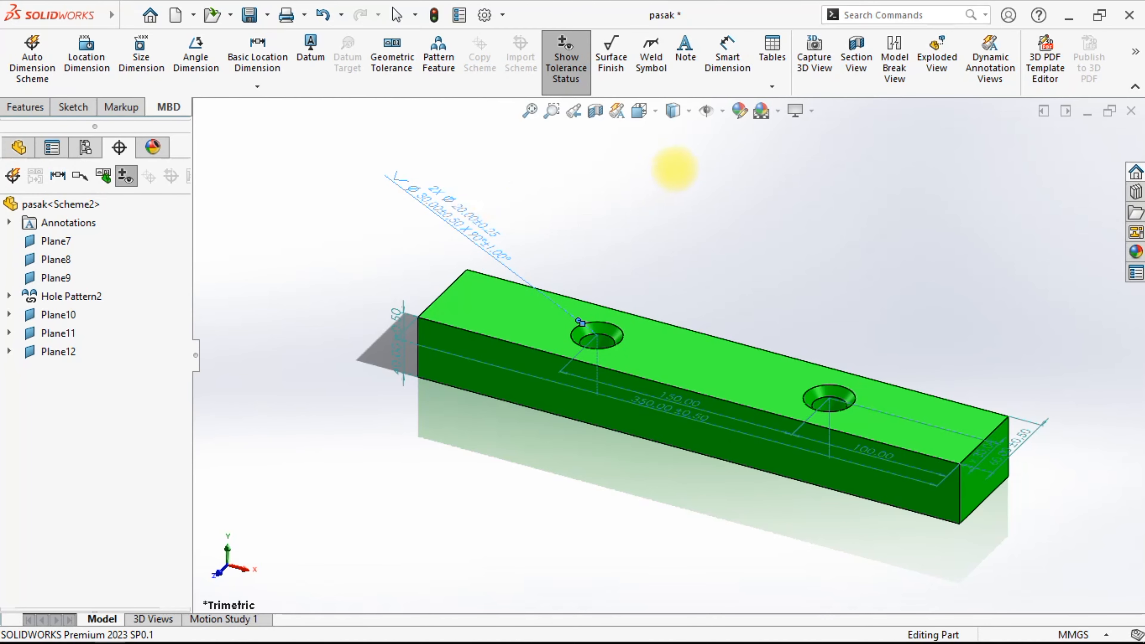
{"action": "left_click", "coordinate": [653, 116]}
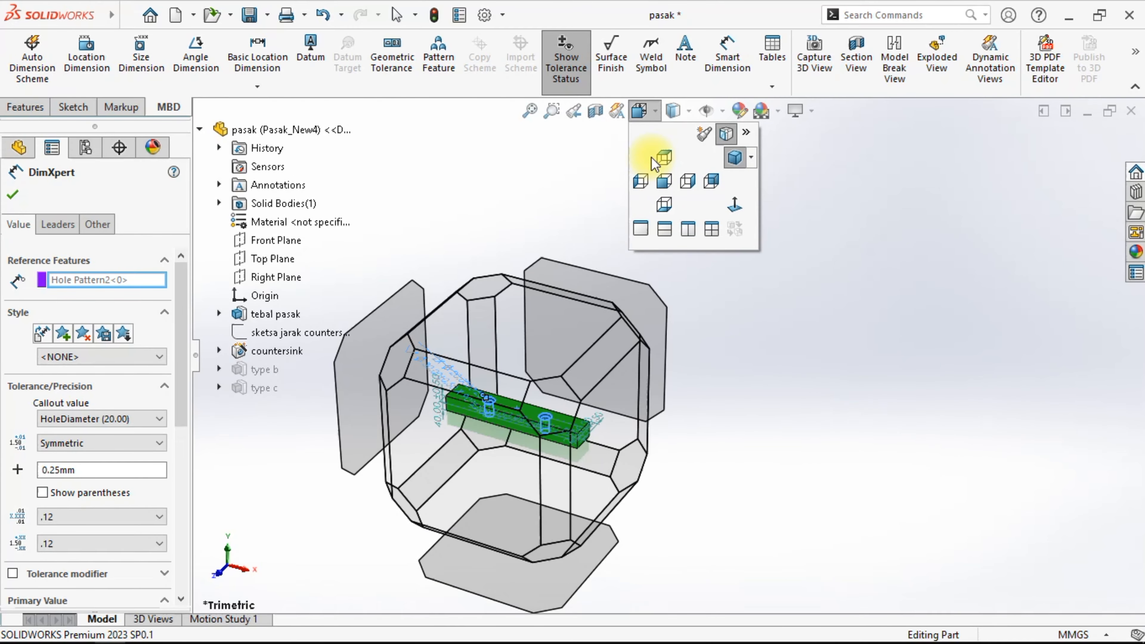
{"action": "left_click", "coordinate": [656, 159]}
{"action": "left_click", "coordinate": [669, 202]}
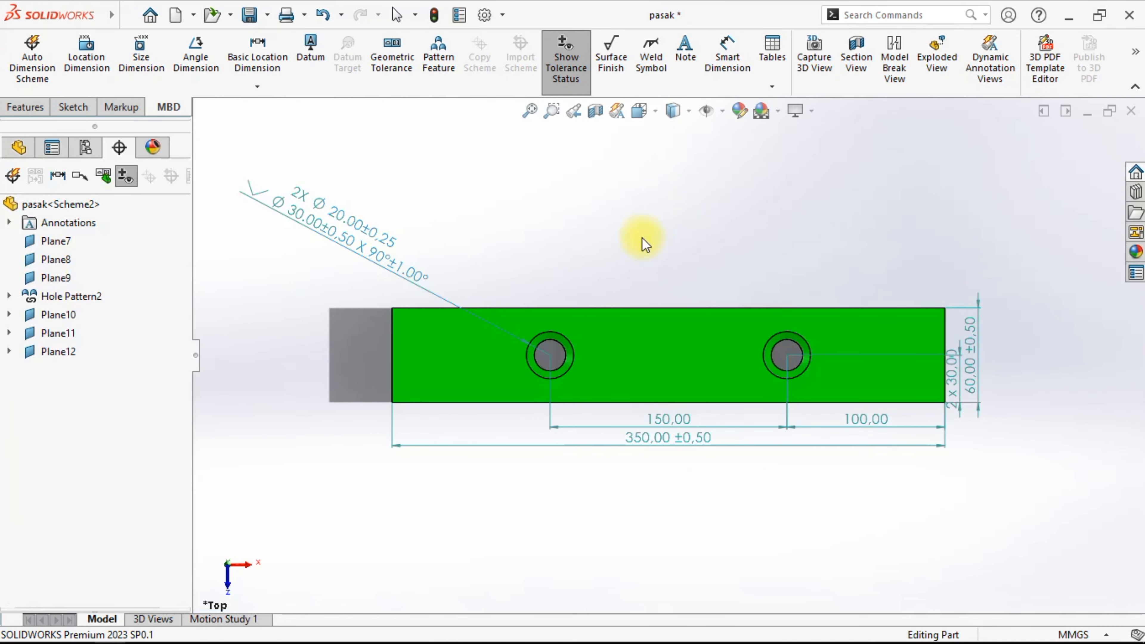
{"action": "scroll", "coordinate": [650, 232], "scroll_direction": "up", "scroll_amount": 2}
{"action": "left_click_drag", "start_coordinate": [444, 267], "coordinate": [394, 243]}
{"action": "left_click", "coordinate": [401, 353]}
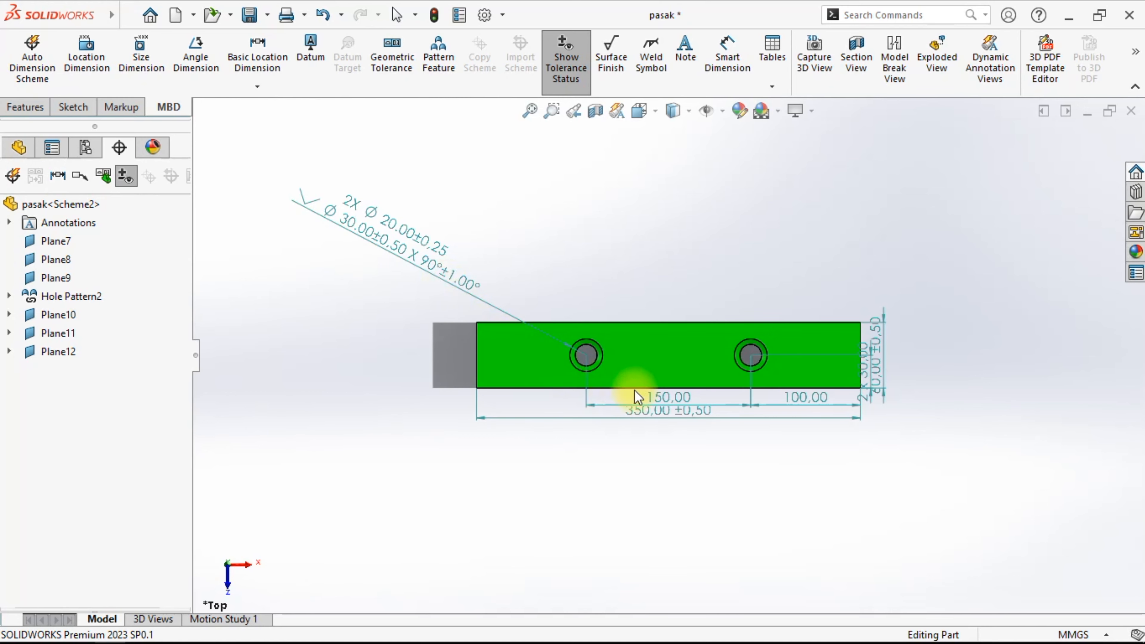
Spread the 350.00, 150.00 and 100.00 length dimensions apart in front of the block
{"action": "left_click_drag", "start_coordinate": [656, 413], "coordinate": [657, 456]}
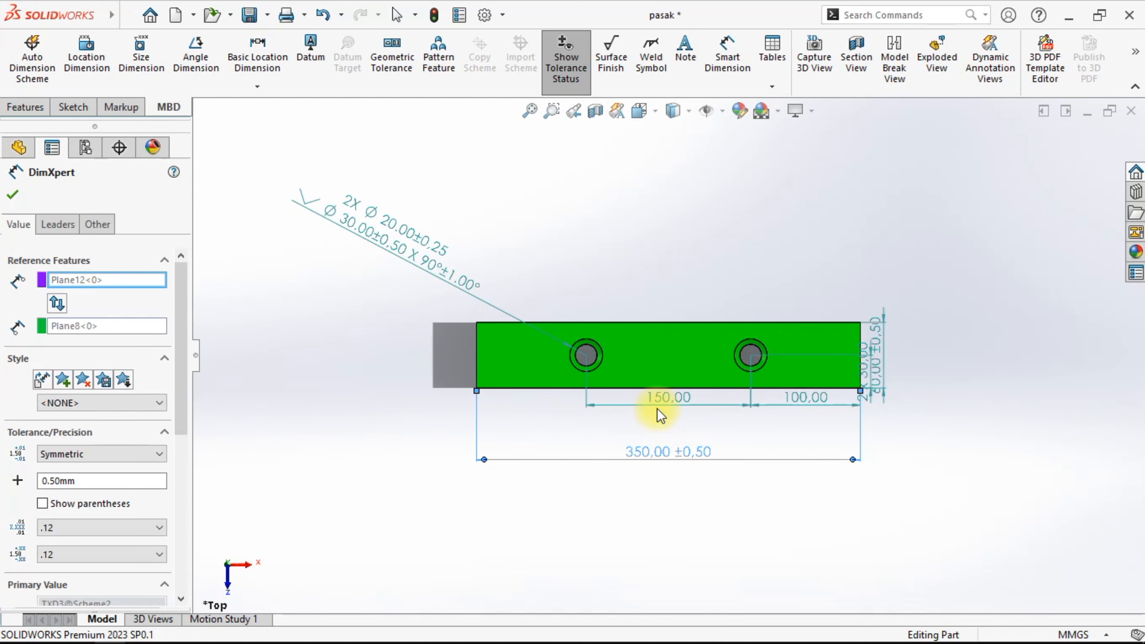
{"action": "left_click_drag", "start_coordinate": [658, 404], "coordinate": [660, 420]}
{"action": "left_click_drag", "start_coordinate": [798, 397], "coordinate": [799, 418]}
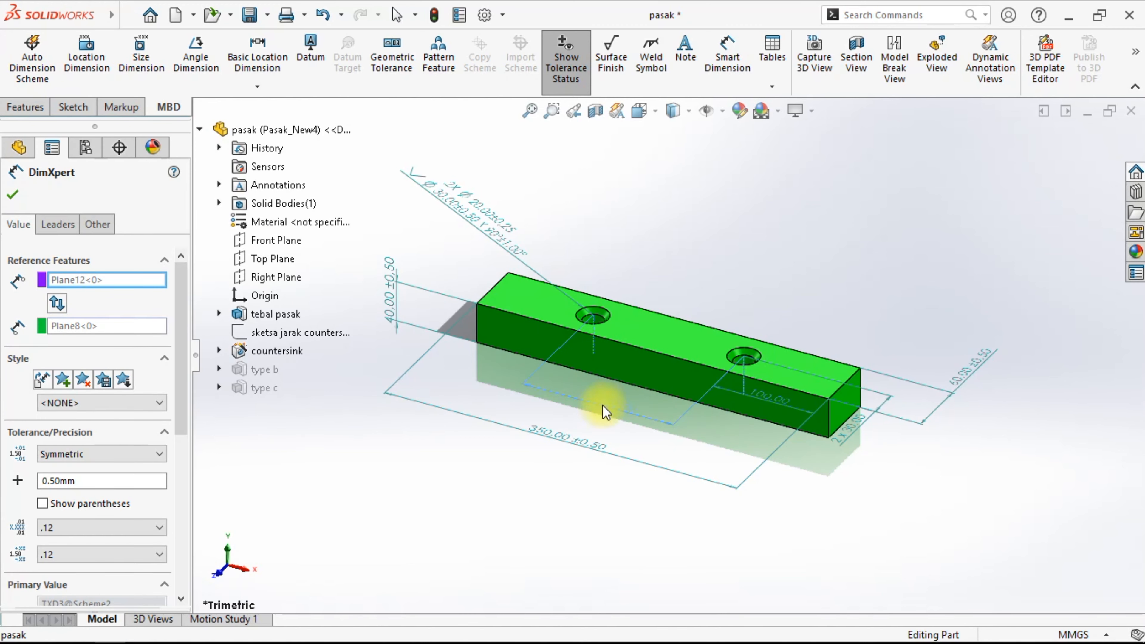
{"action": "left_click_drag", "start_coordinate": [753, 393], "coordinate": [734, 452]}
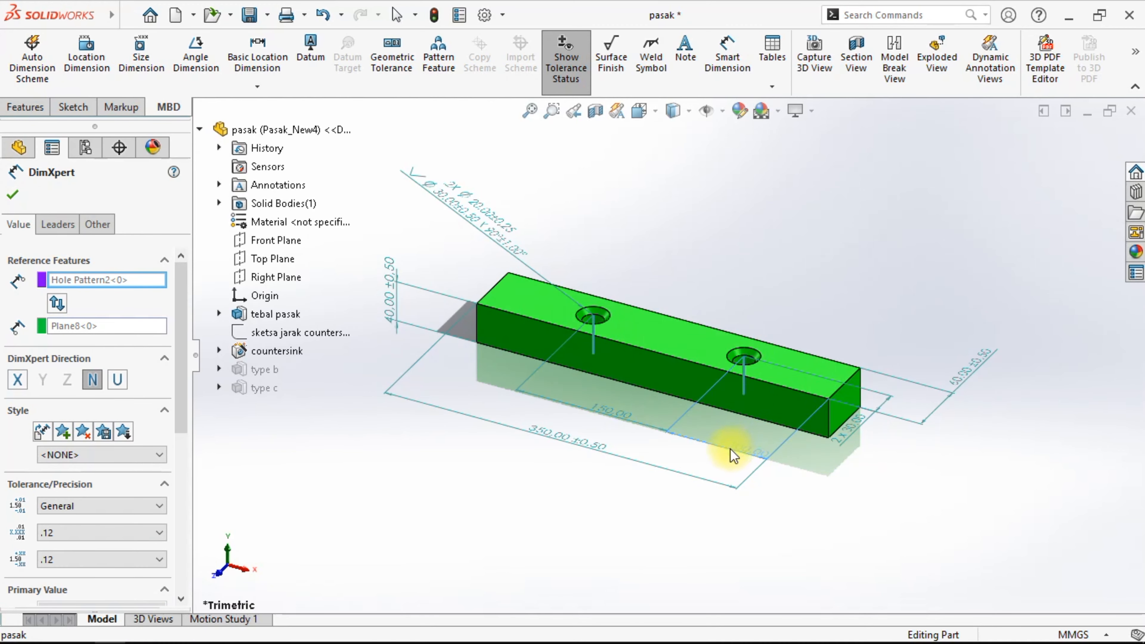
Move the 2 x 30.00 hole position dimension clear of the small end face
{"action": "left_click", "coordinate": [845, 428]}
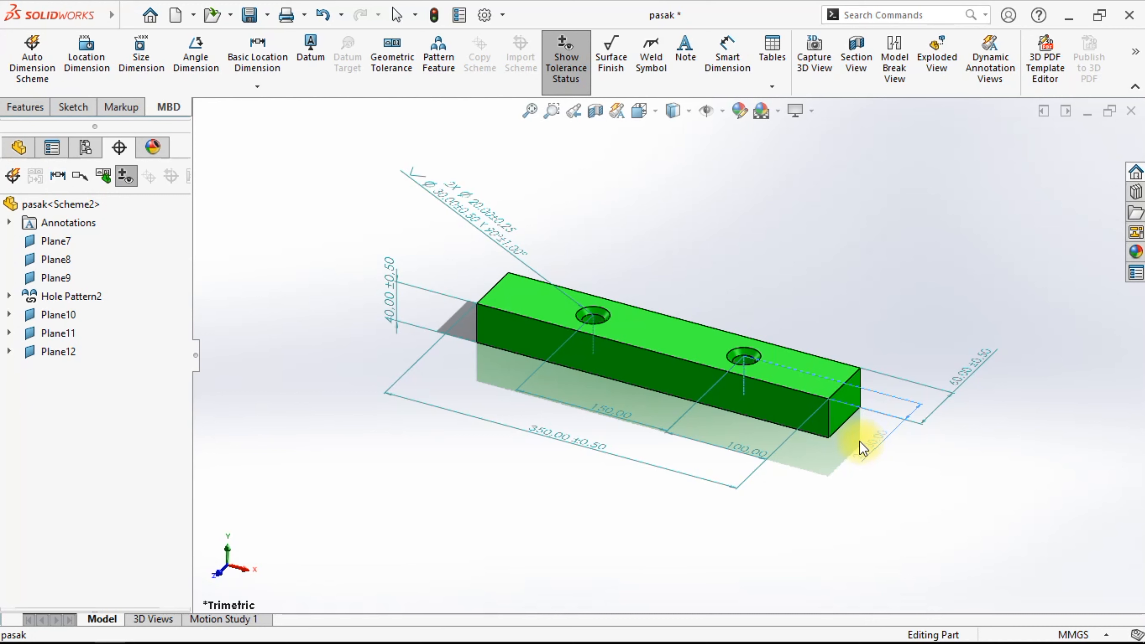
{"action": "left_click_drag", "start_coordinate": [859, 442], "coordinate": [850, 438]}
{"action": "left_click", "coordinate": [950, 470]}
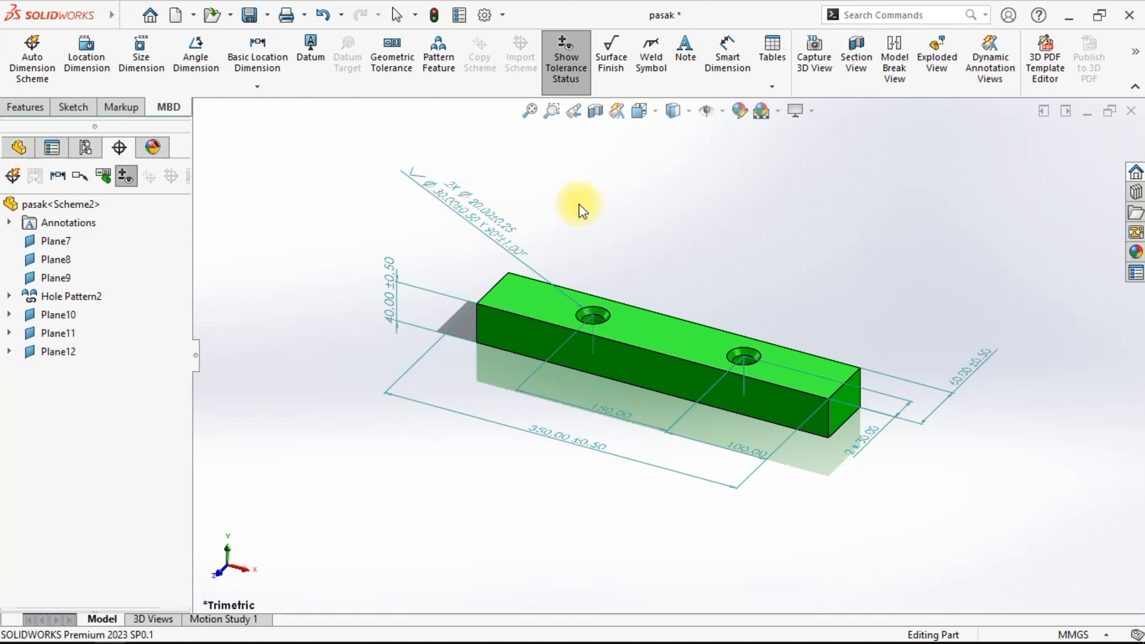
Move the countersunk hole callout closer to the first hole, behind the block's rear top edge
{"action": "middle_click_drag", "start_coordinate": [435, 367], "coordinate": [485, 513]}
{"action": "scroll", "coordinate": [399, 246], "scroll_direction": "down", "scroll_amount": 2}
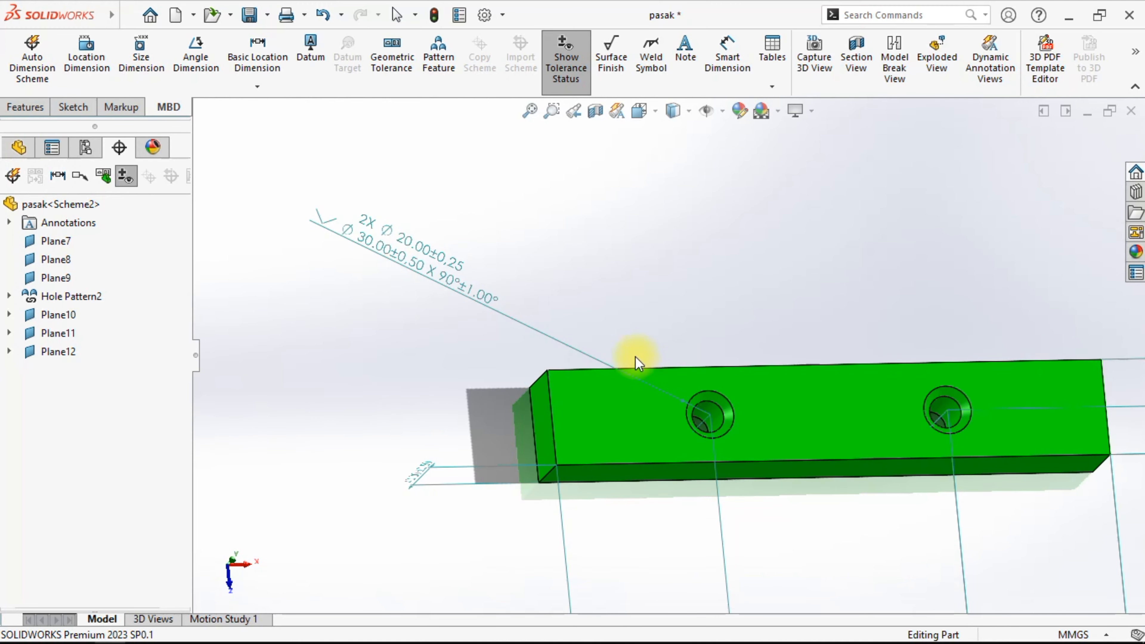
{"action": "scroll", "coordinate": [626, 359], "scroll_direction": "down", "scroll_amount": 2}
{"action": "scroll", "coordinate": [406, 293], "scroll_direction": "up", "scroll_amount": 1}
{"action": "scroll", "coordinate": [429, 236], "scroll_direction": "down", "scroll_amount": 3}
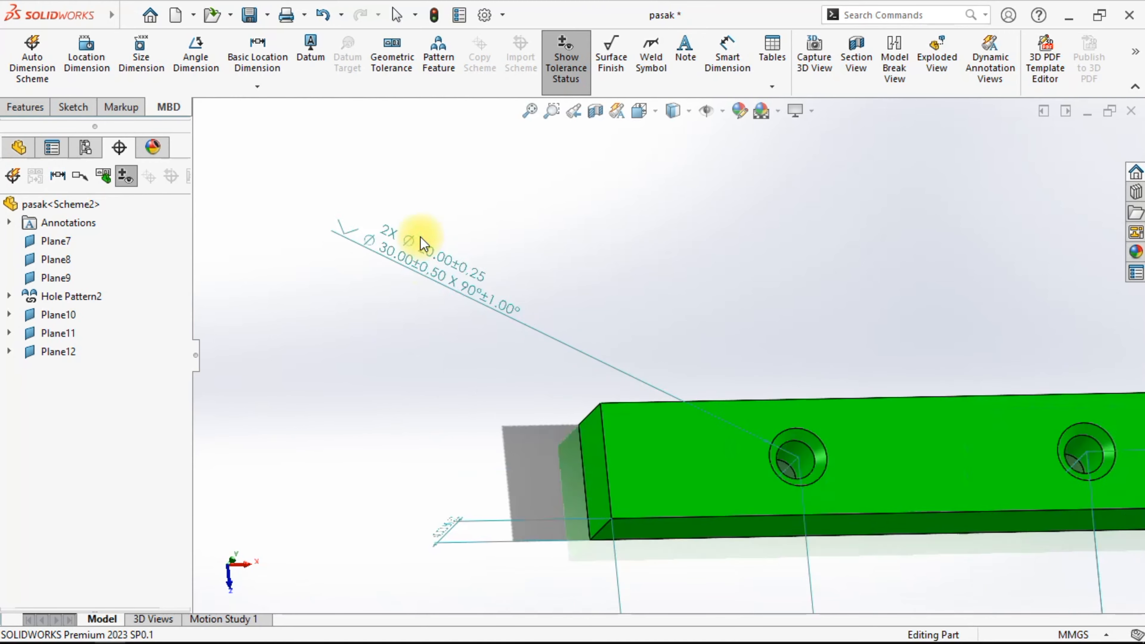
{"action": "mouse_move", "coordinate": [477, 321]}
{"action": "left_mouse_down"}
{"action": "mouse_move", "coordinate": [678, 404]}
{"action": "mouse_move", "coordinate": [851, 448]}
{"action": "mouse_move", "coordinate": [844, 395]}
{"action": "left_mouse_up"}
{"action": "scroll", "coordinate": [846, 430], "scroll_direction": "up", "scroll_amount": 2}
{"action": "left_click", "coordinate": [905, 339]}
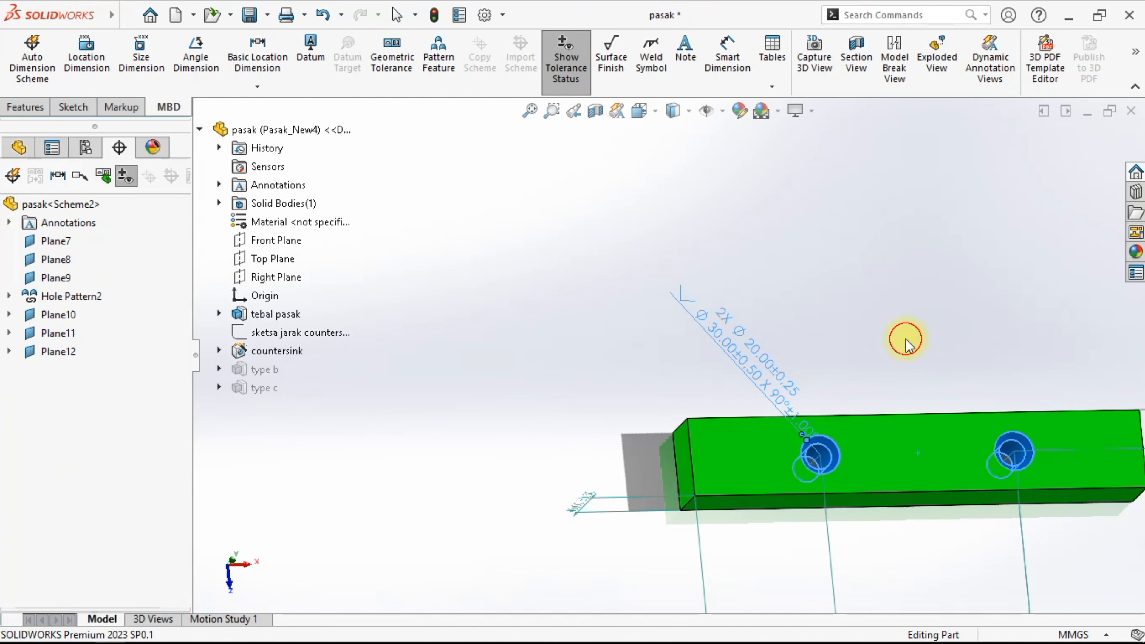
Examine the countersunk hole callout and compare it with the two holes from above and from the underside of the block
{"action": "middle_click_drag", "start_coordinate": [869, 411], "coordinate": [837, 345]}
{"action": "scroll", "coordinate": [824, 410], "scroll_direction": "down", "scroll_amount": 5}
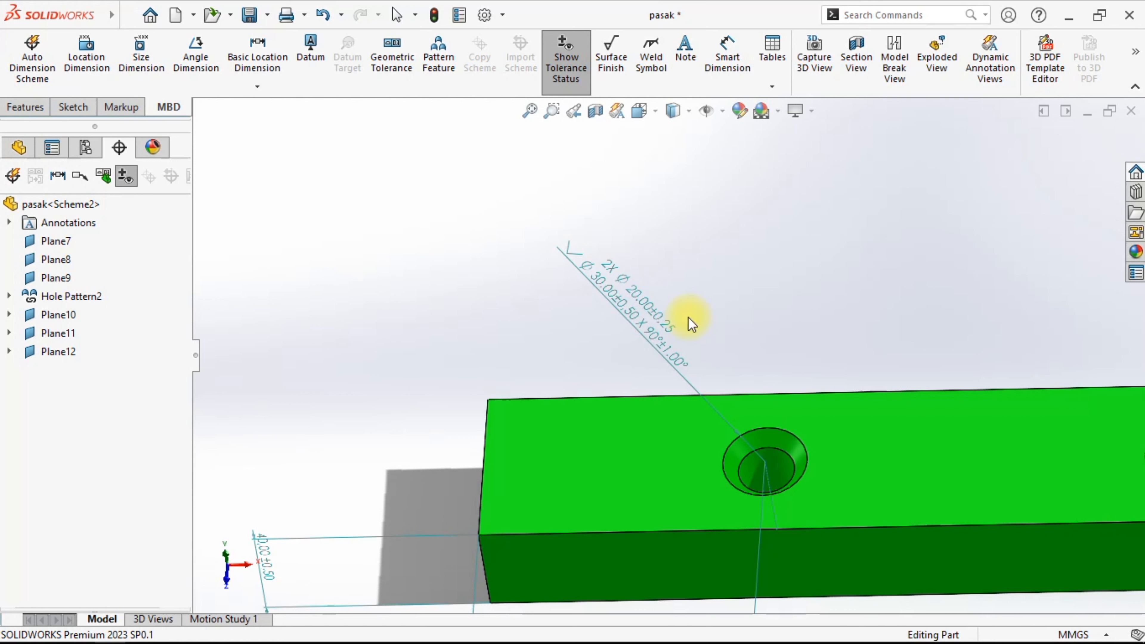
{"action": "scroll", "coordinate": [770, 364], "scroll_direction": "up", "scroll_amount": 4}
{"action": "scroll", "coordinate": [827, 388], "scroll_direction": "down", "scroll_amount": 1}
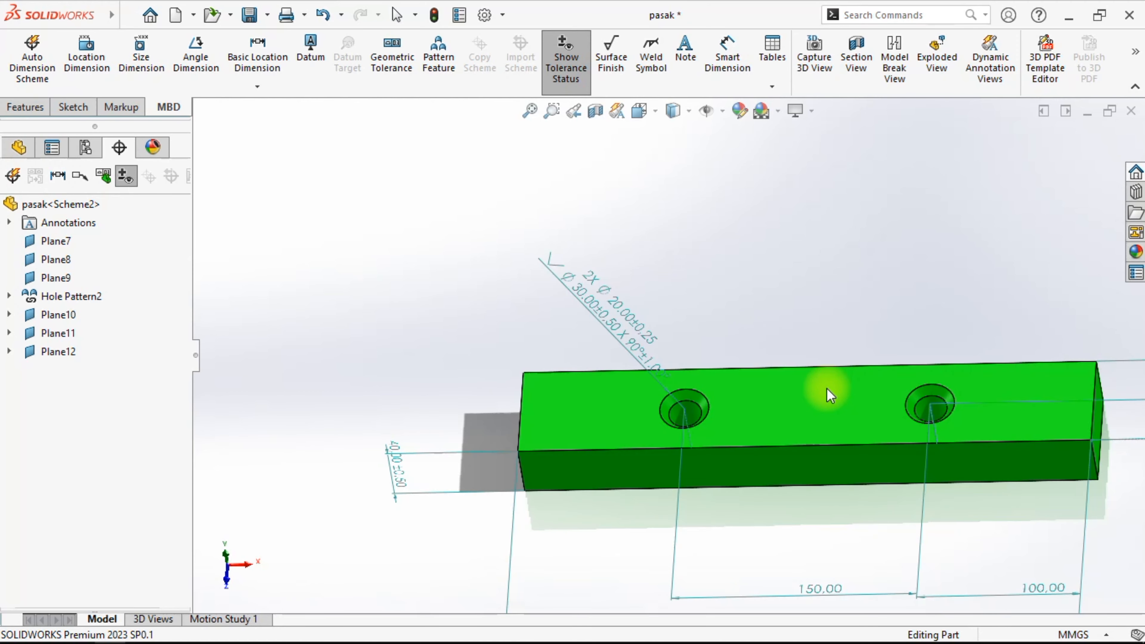
{"action": "scroll", "coordinate": [827, 389], "scroll_direction": "up", "scroll_amount": 1}
{"action": "scroll", "coordinate": [885, 393], "scroll_direction": "down", "scroll_amount": 1}
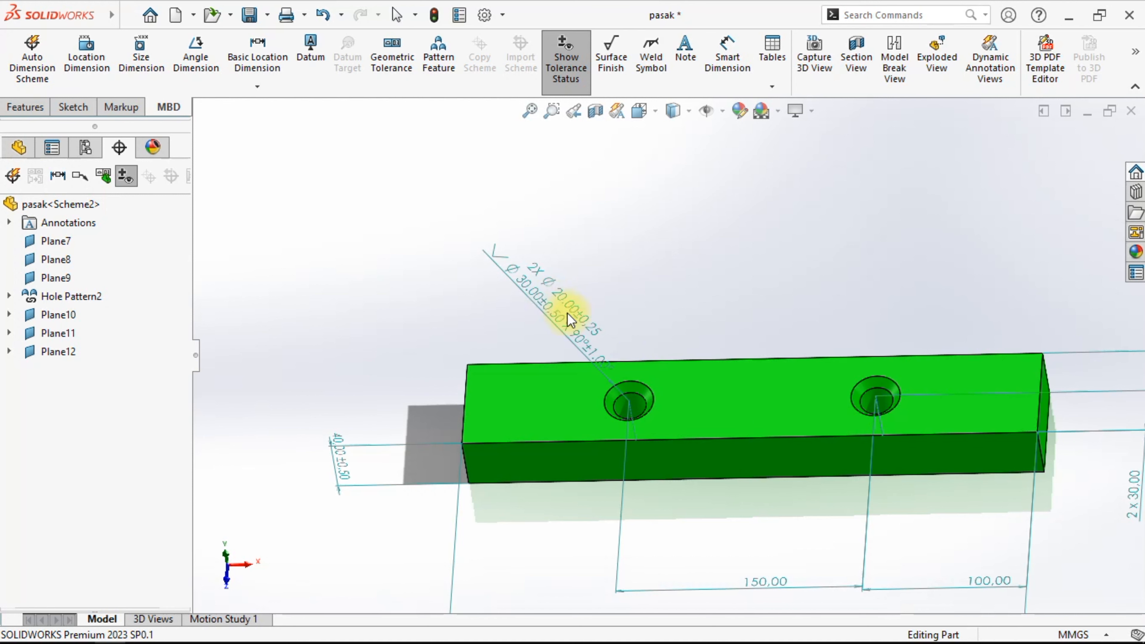
{"action": "scroll", "coordinate": [604, 368], "scroll_direction": "down", "scroll_amount": 3}
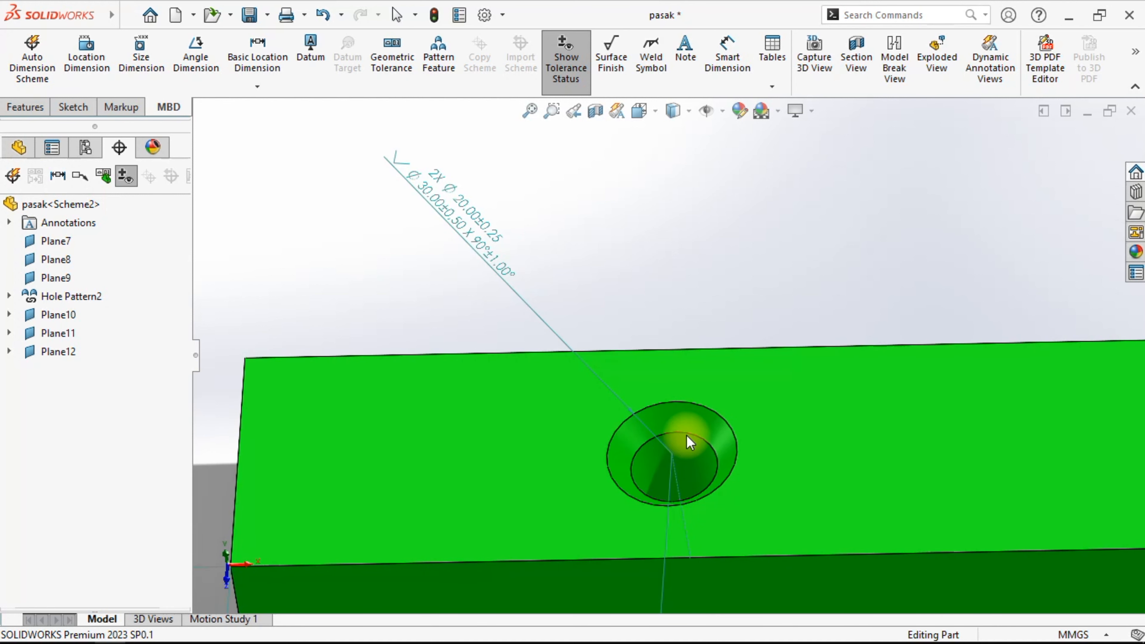
{"action": "scroll", "coordinate": [686, 434], "scroll_direction": "up", "scroll_amount": 5}
{"action": "middle_click_drag", "start_coordinate": [757, 455], "coordinate": [728, 378]}
{"action": "scroll", "coordinate": [702, 456], "scroll_direction": "down", "scroll_amount": 2}
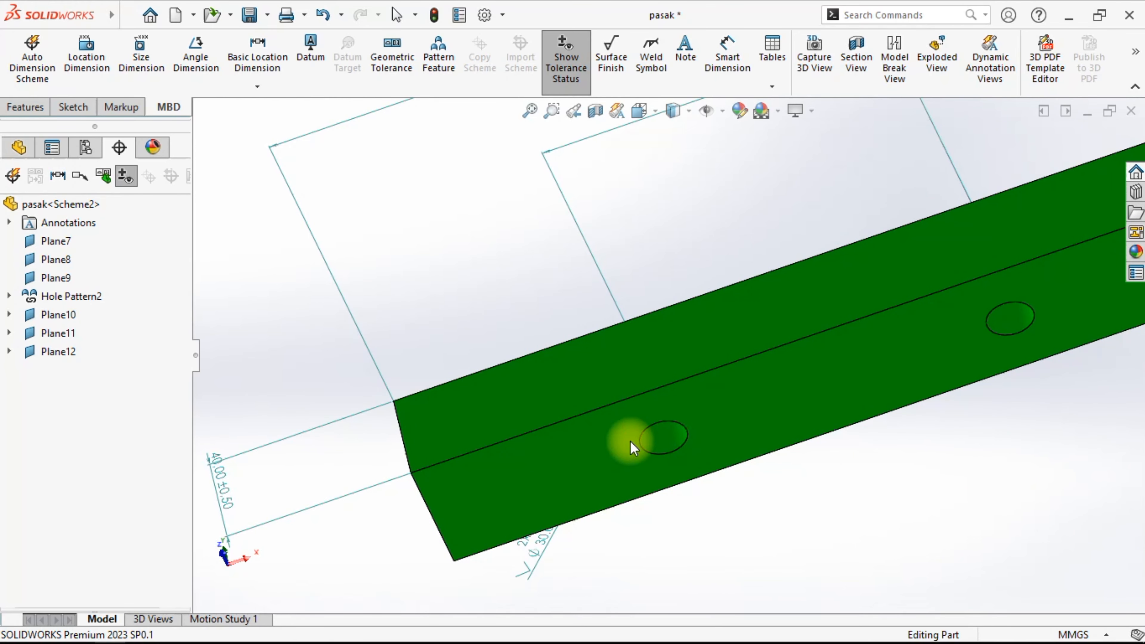
{"action": "middle_click_drag", "start_coordinate": [869, 352], "coordinate": [889, 463]}
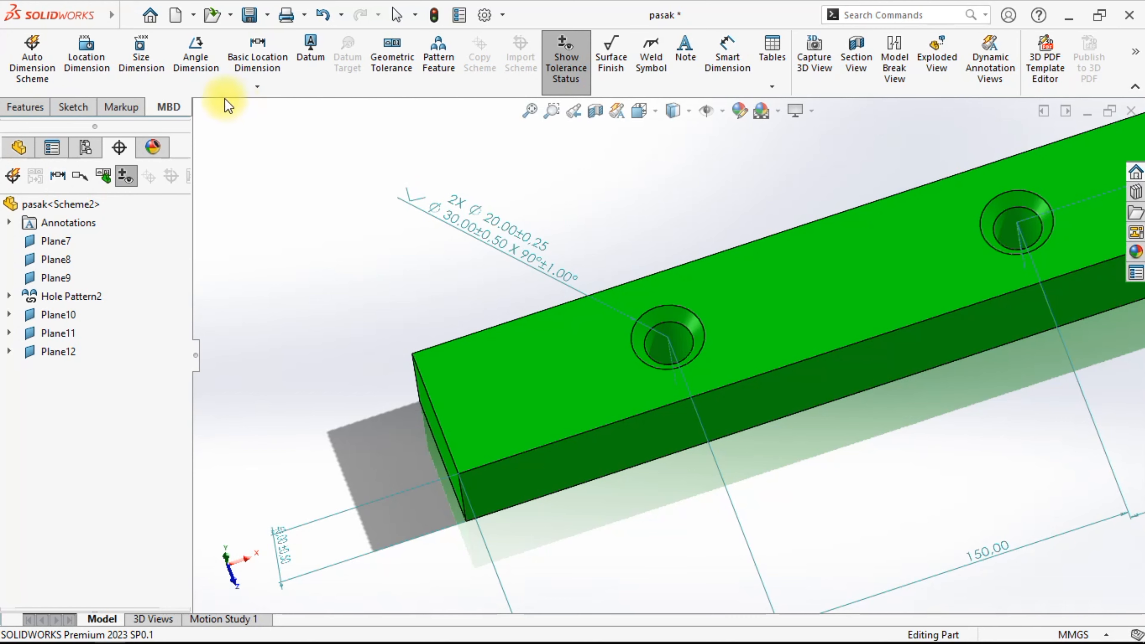
{"action": "left_click", "coordinate": [26, 106]}
{"action": "left_click", "coordinate": [289, 88]}
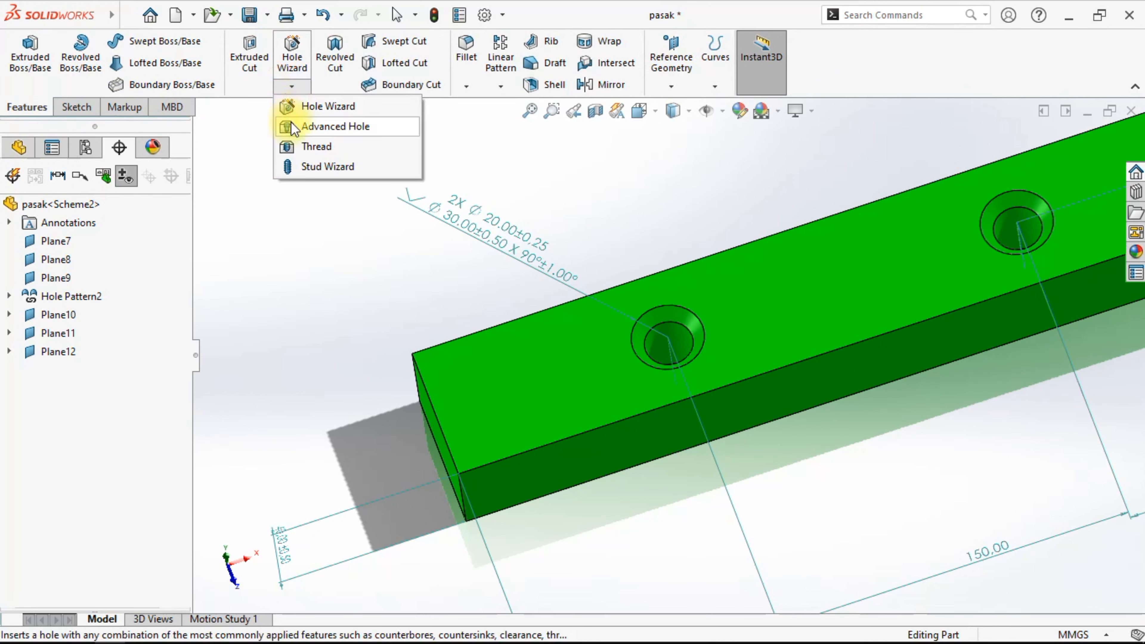
{"action": "left_click", "coordinate": [303, 222]}
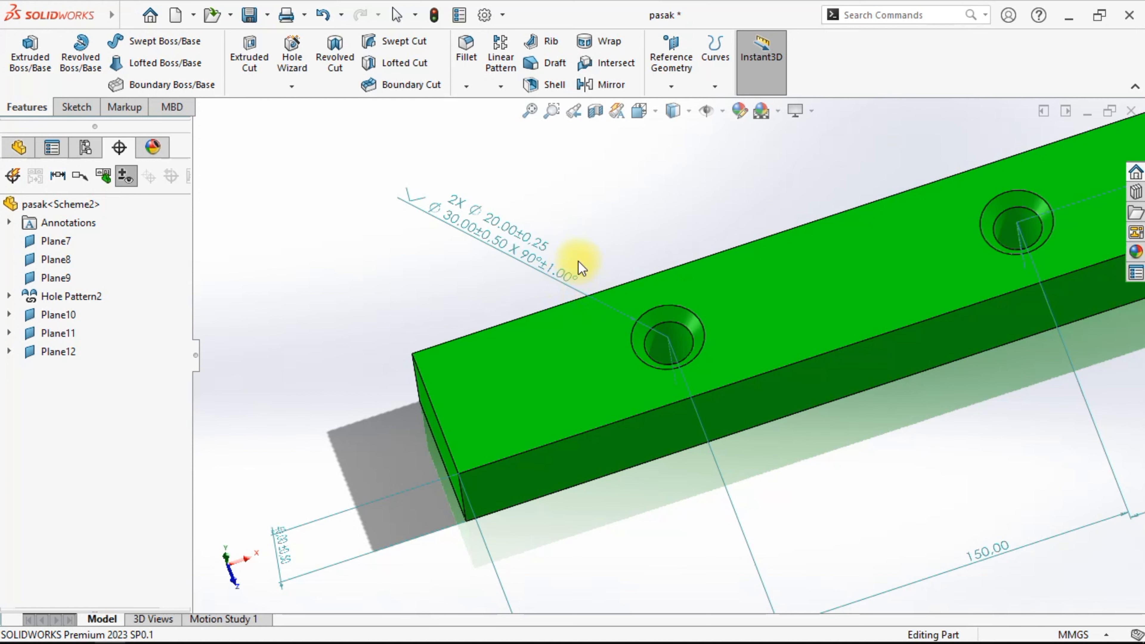
{"action": "scroll", "coordinate": [550, 268], "scroll_direction": "up", "scroll_amount": 3}
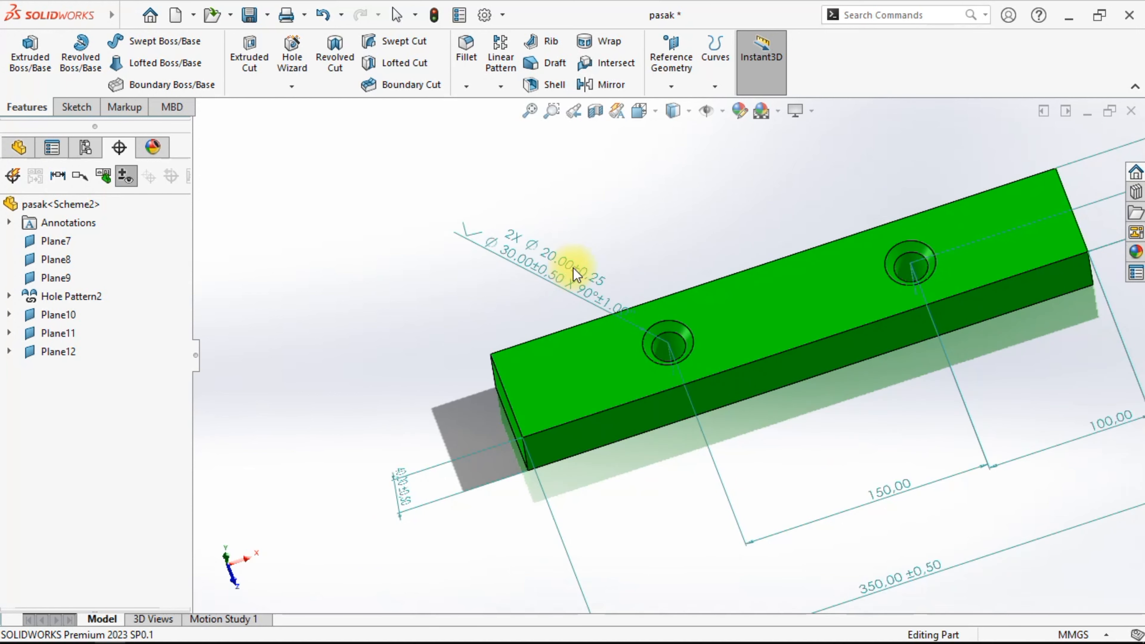
{"action": "scroll", "coordinate": [582, 275], "scroll_direction": "down", "scroll_amount": 2}
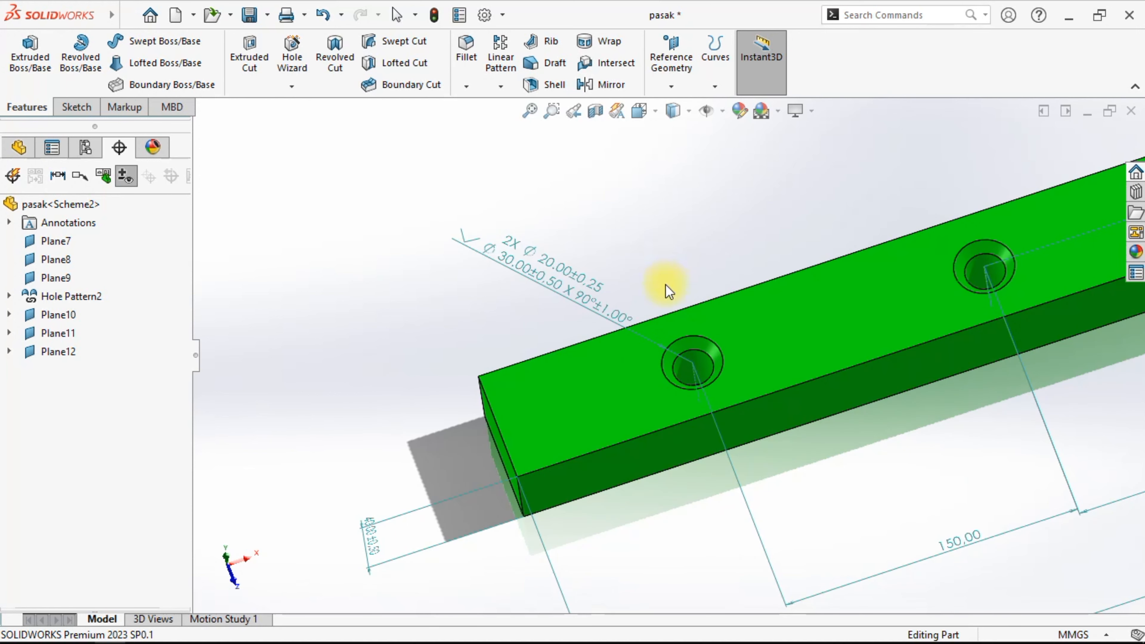
{"action": "scroll", "coordinate": [640, 285], "scroll_direction": "up", "scroll_amount": 3}
{"action": "scroll", "coordinate": [748, 291], "scroll_direction": "up", "scroll_amount": 1}
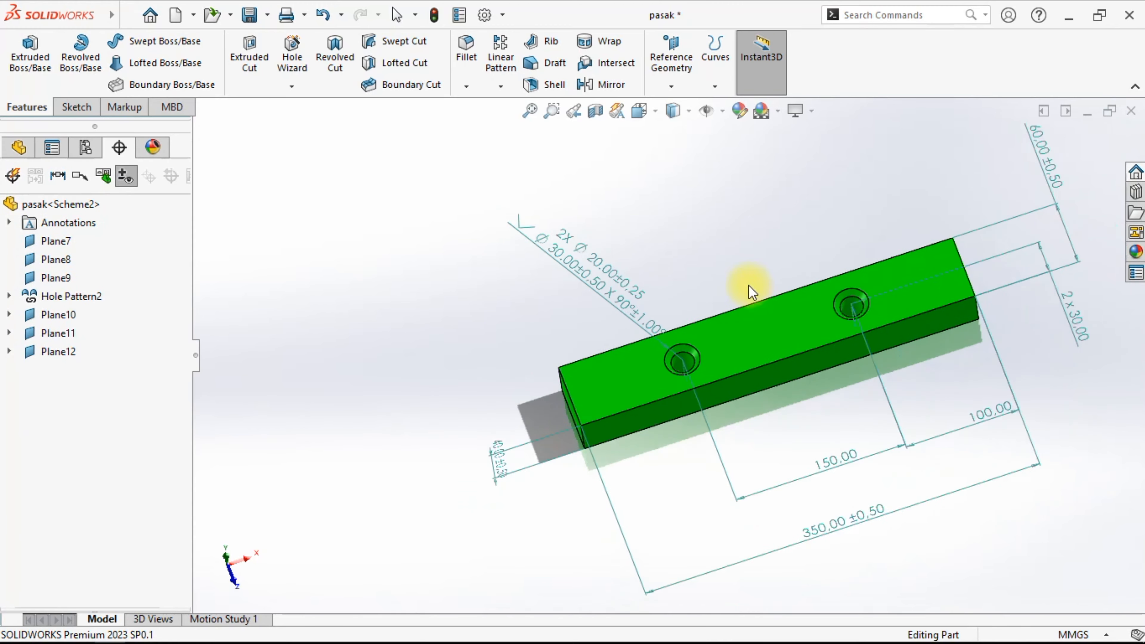
Undo the annotation moves and the automatic plus-and-minus dimension scheme until the block carries no DimXpert features
{"action": "middle_click_drag", "start_coordinate": [749, 291], "coordinate": [830, 450]}
{"action": "left_click_drag", "start_coordinate": [950, 304], "coordinate": [950, 284]}
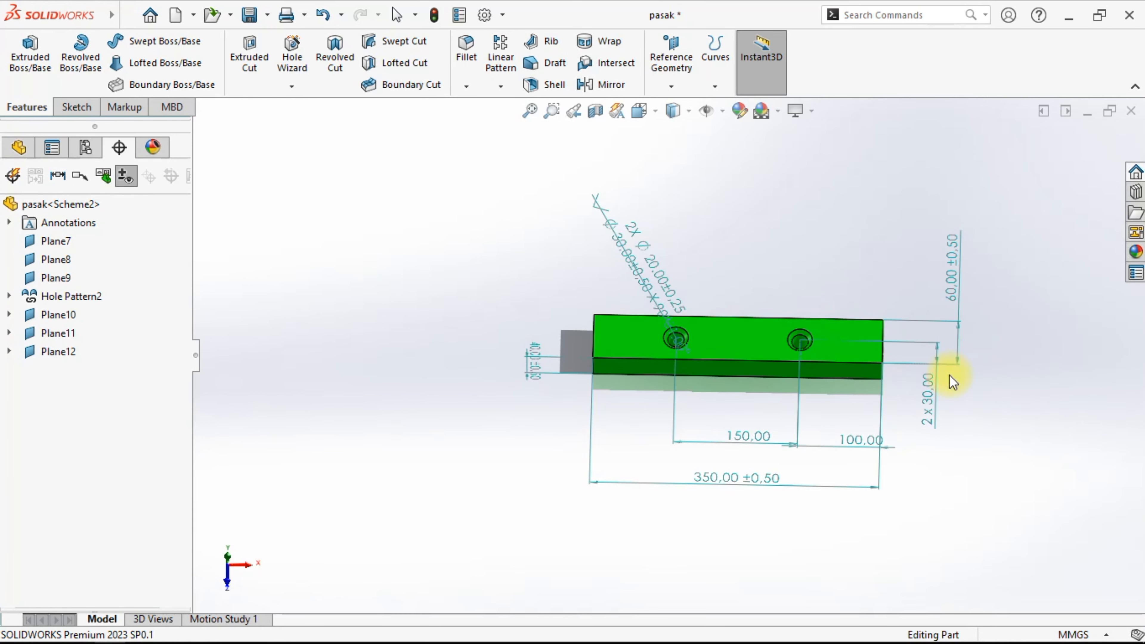
{"action": "key", "text": "ctrl+z"}
{"action": "key", "text": "ctrl+z"}
{"action": "key", "text": "ctrl+z"}
{"action": "key", "text": "ctrl+z"}
{"action": "key", "text": "ctrl+z"}
{"action": "key", "text": "ctrl+z"}
{"action": "key", "text": "ctrl+z"}
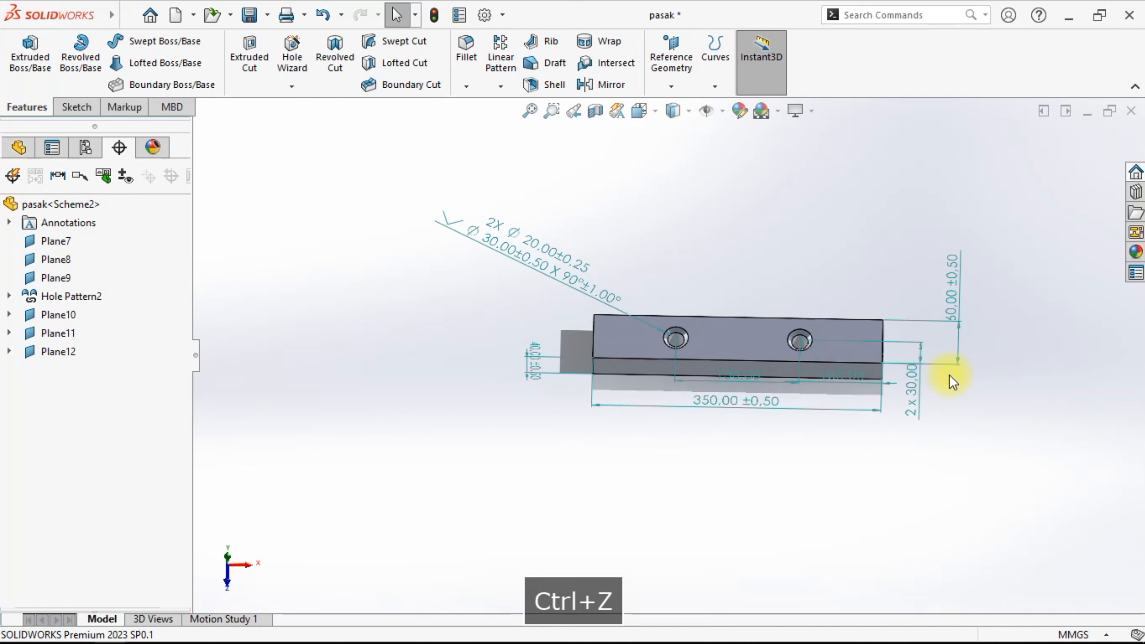
{"action": "key", "text": "ctrl+z"}
{"action": "key", "text": "ctrl+z"}
{"action": "key", "text": "ctrl+z"}
{"action": "key", "text": "ctrl+z"}
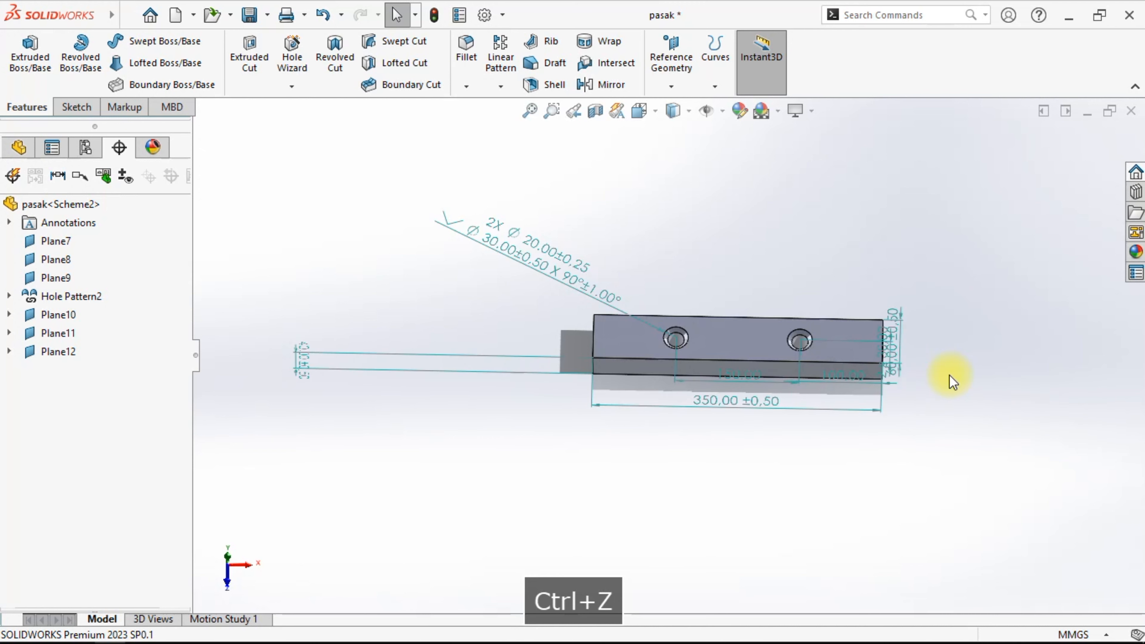
{"action": "key", "text": "ctrl+z"}
{"action": "key", "text": "ctrl+z"}
{"action": "key", "text": "ctrl+z"}
{"action": "key", "text": "ctrl+z"}
{"action": "key", "text": "ctrl+z"}
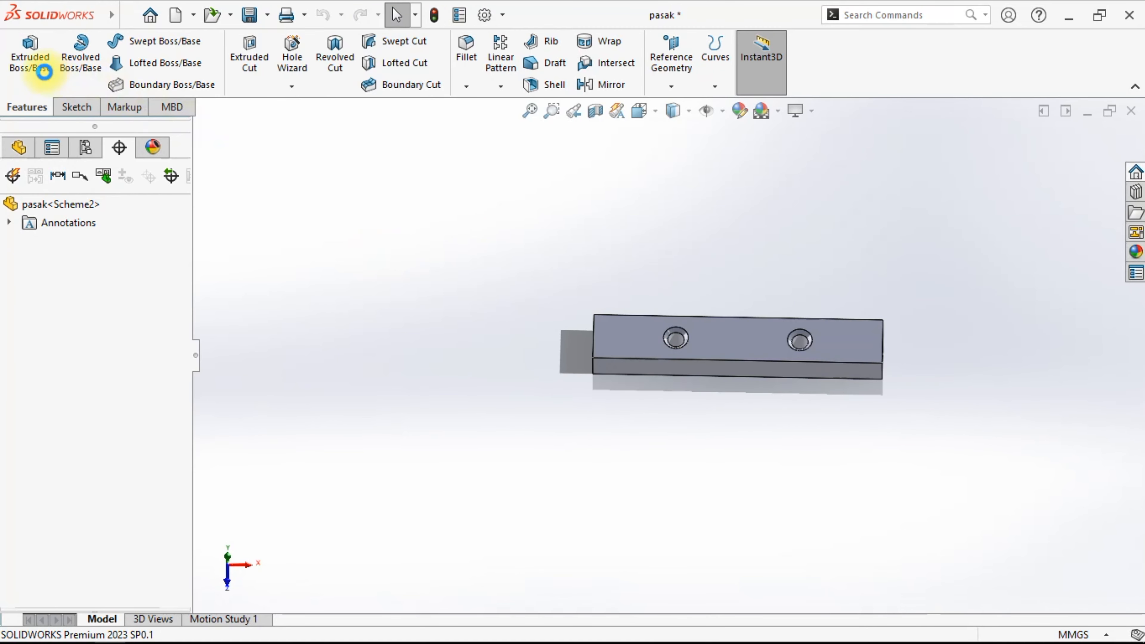
Start an Auto Dimension Scheme for the prismatic part with the Geometric tolerance type and linear pattern dimensioning
{"action": "left_click", "coordinate": [173, 108]}
{"action": "left_click", "coordinate": [30, 57]}
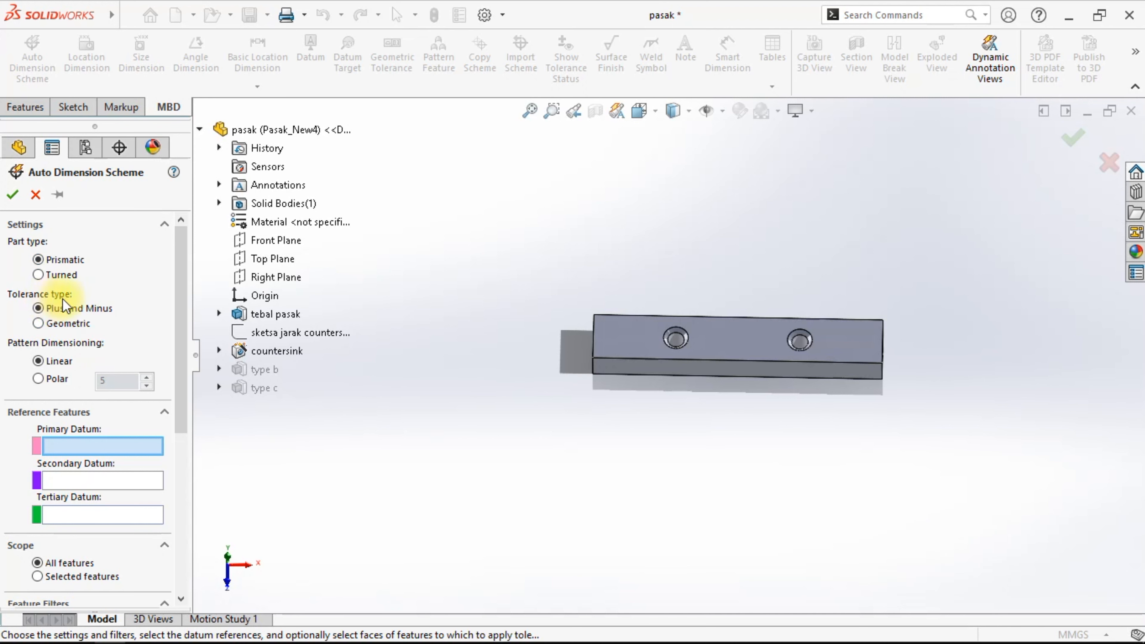
{"action": "left_click", "coordinate": [68, 323]}
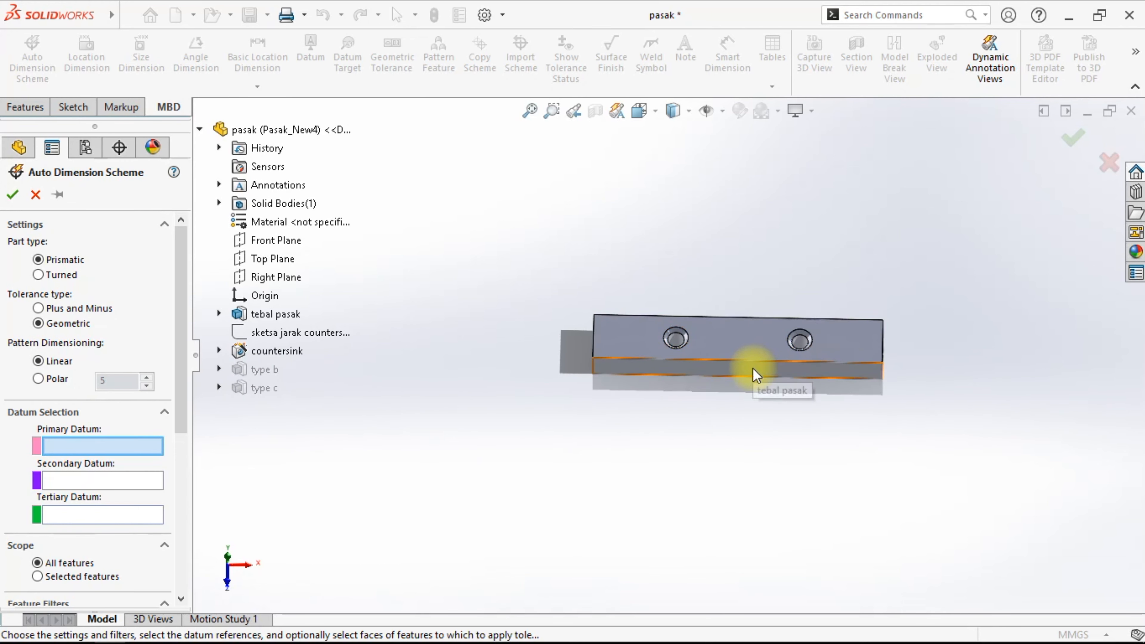
Create the scheme with the long front face as primary datum, the small end face as secondary and the holed top face as tertiary
{"action": "left_click", "coordinate": [654, 111]}
{"action": "left_click", "coordinate": [727, 163]}
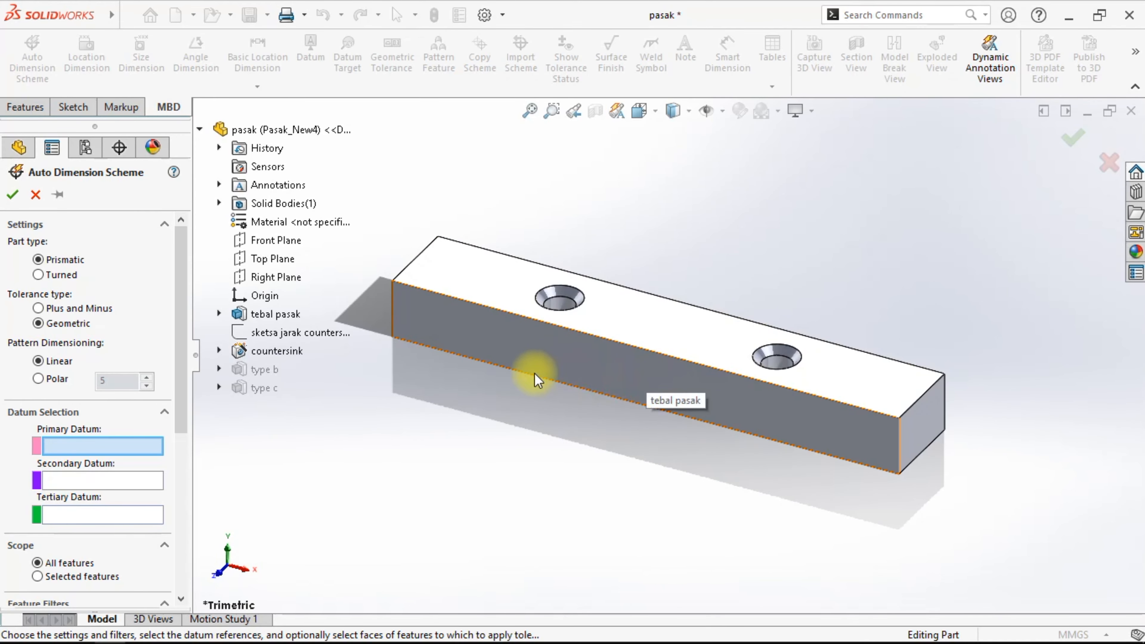
{"action": "left_click", "coordinate": [586, 373]}
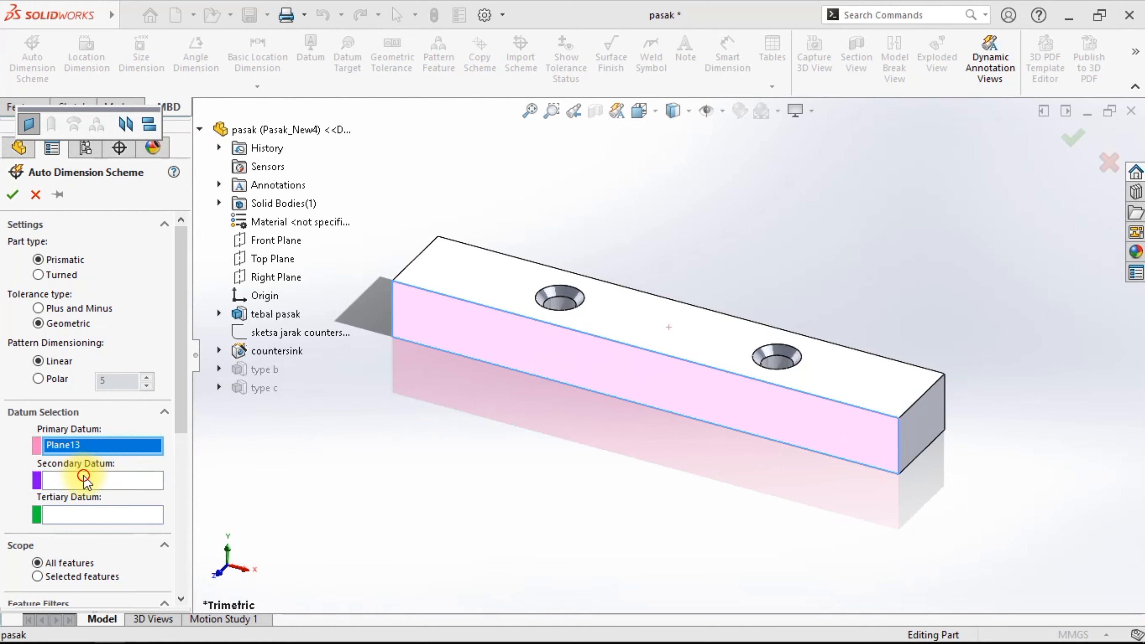
{"action": "left_click", "coordinate": [929, 428]}
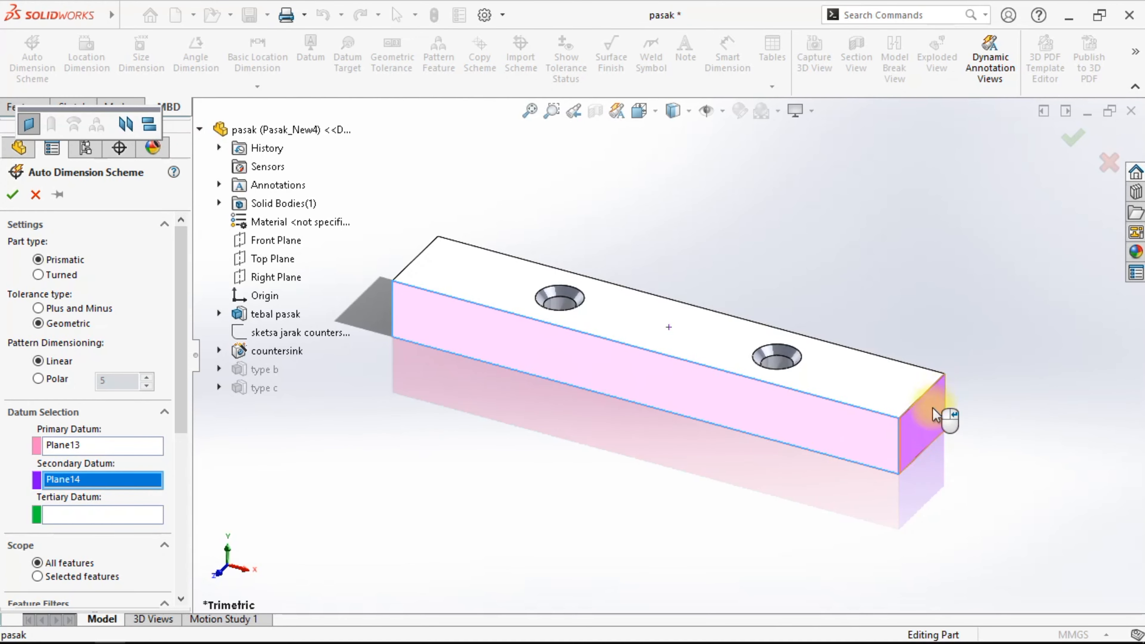
{"action": "left_click", "coordinate": [124, 521]}
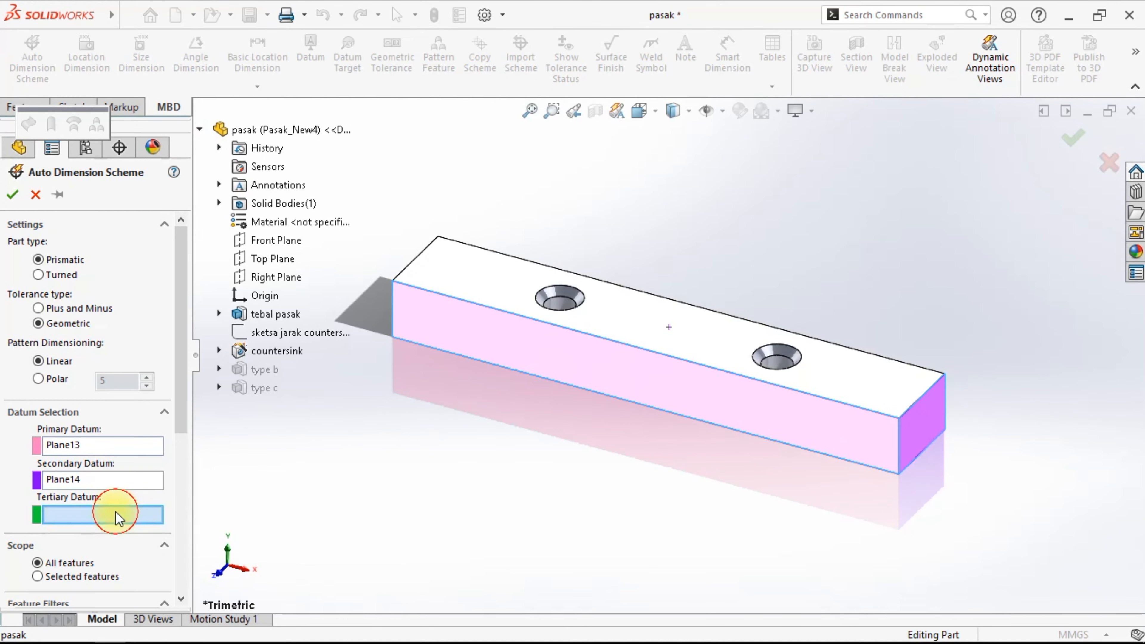
{"action": "left_click", "coordinate": [711, 335]}
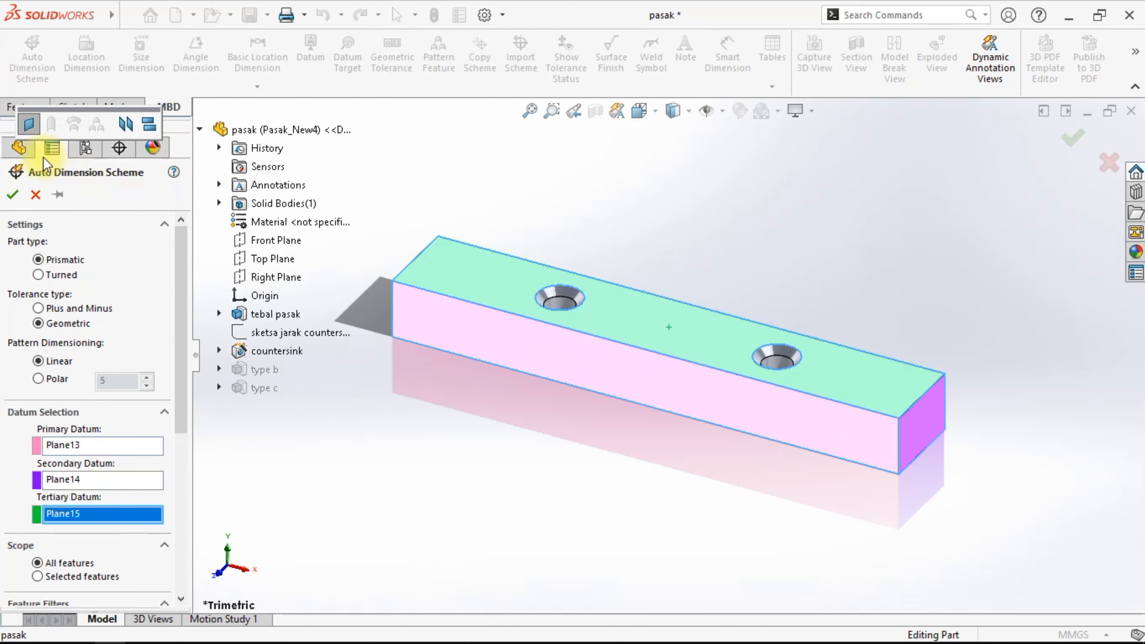
{"action": "left_click", "coordinate": [12, 195]}
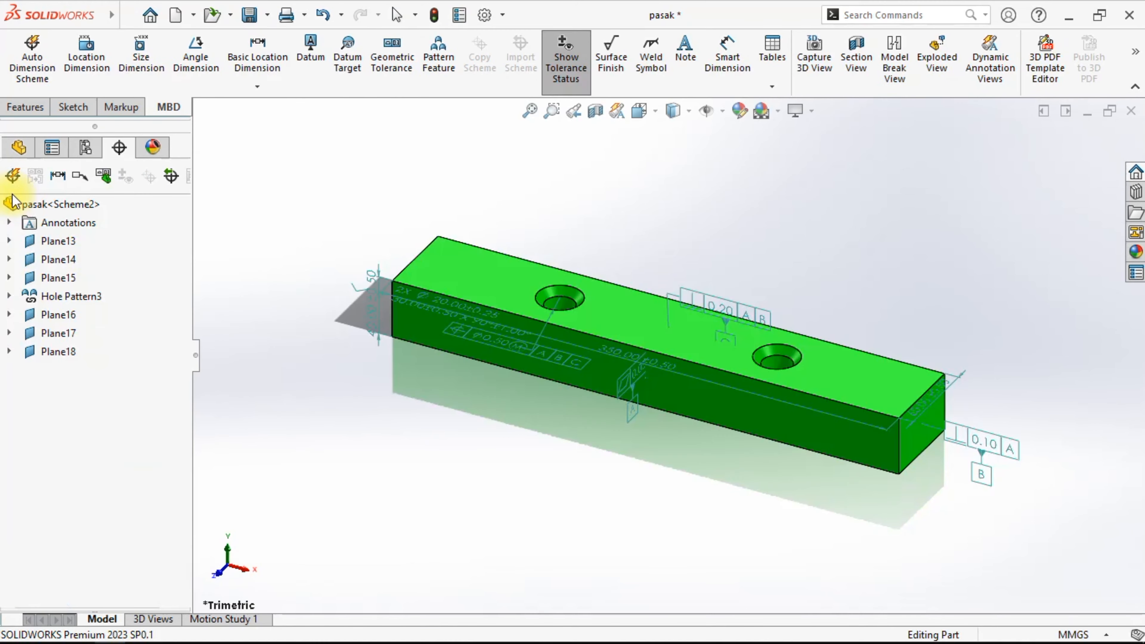
Move the datum C perpendicularity frame, the countersunk hole callout and the 40.00 height dimension clear of the block
{"action": "left_click_drag", "start_coordinate": [717, 316], "coordinate": [739, 201]}
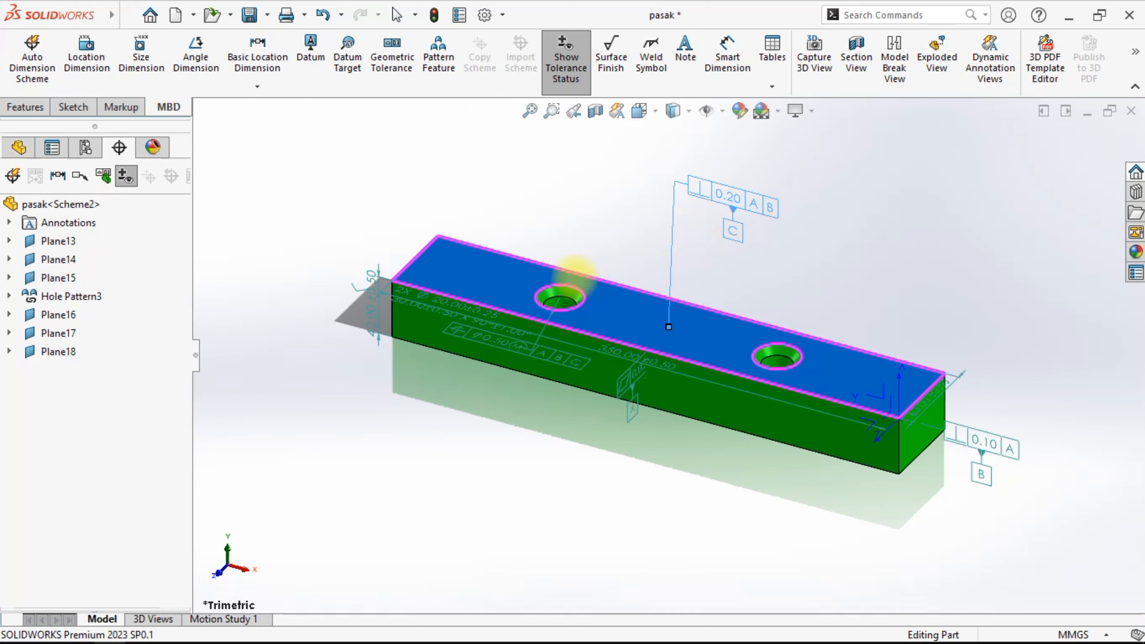
{"action": "left_click_drag", "start_coordinate": [375, 280], "coordinate": [409, 154]}
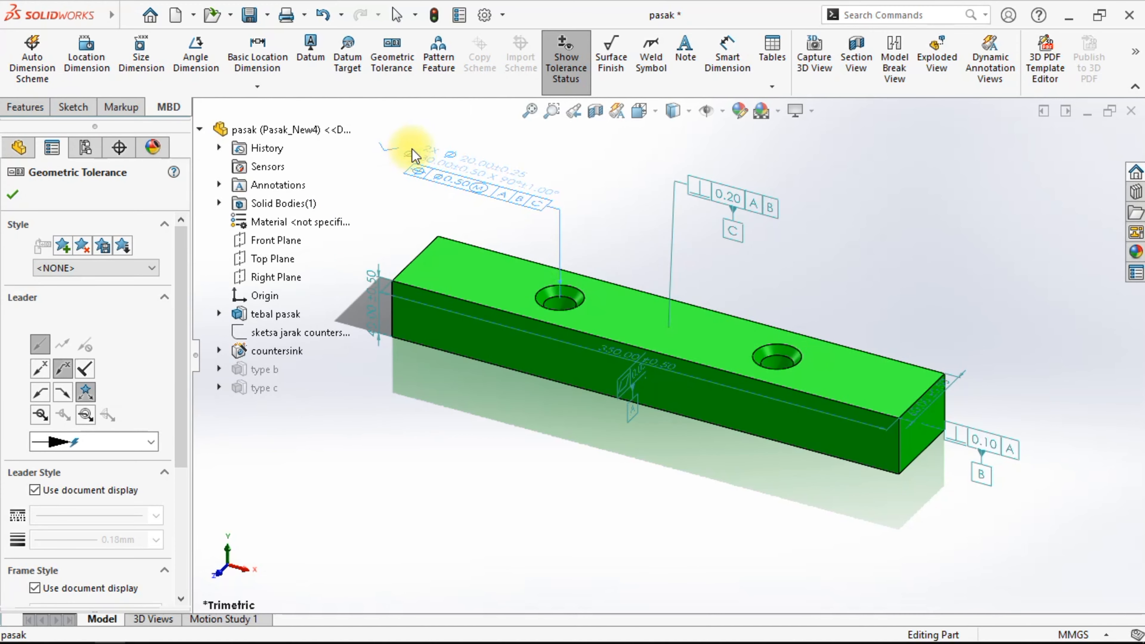
{"action": "left_click", "coordinate": [429, 368]}
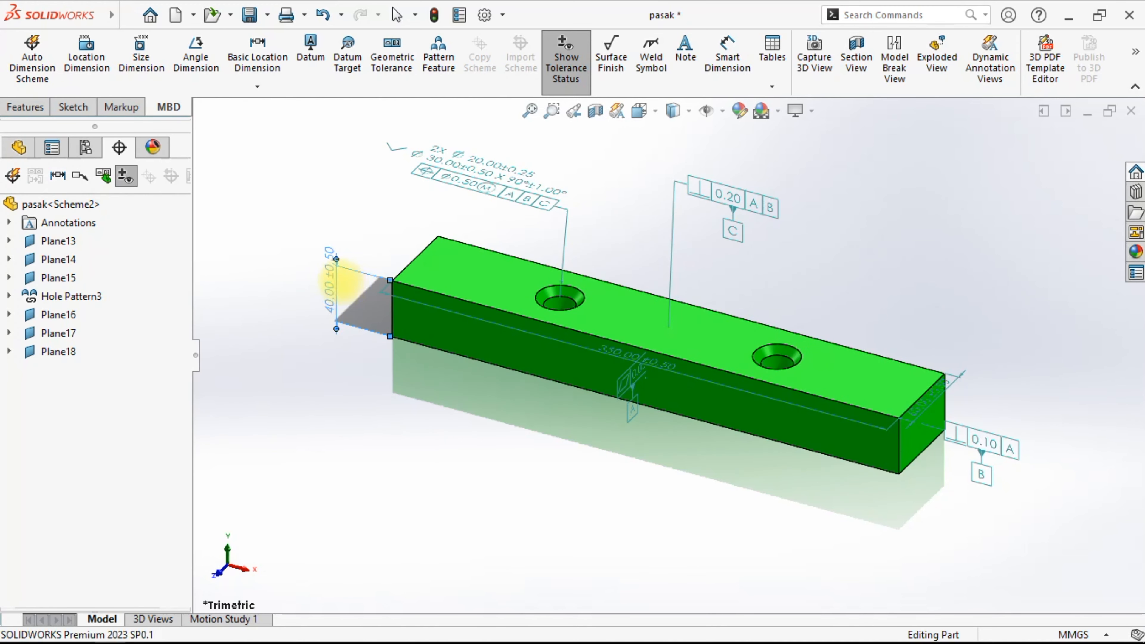
Move the 60.00 width dimension and the datum B perpendicularity frame away from the small end face
{"action": "scroll", "coordinate": [514, 212], "scroll_direction": "down", "scroll_amount": 2}
{"action": "scroll", "coordinate": [519, 253], "scroll_direction": "up", "scroll_amount": 5}
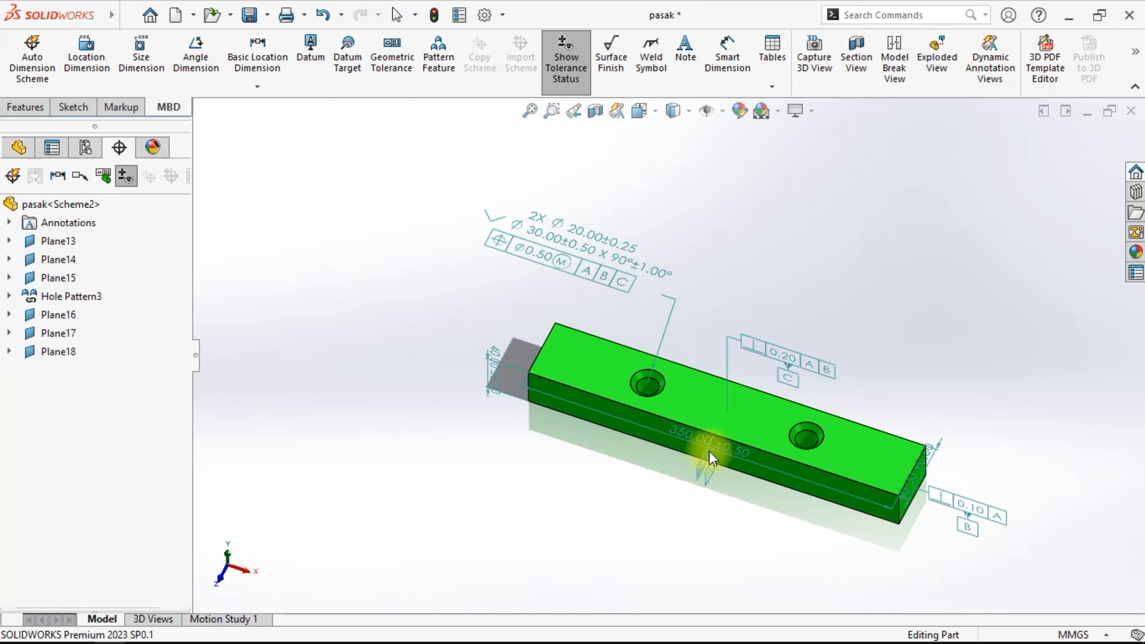
{"action": "left_click", "coordinate": [959, 513]}
{"action": "left_click_drag", "start_coordinate": [923, 464], "coordinate": [948, 463]}
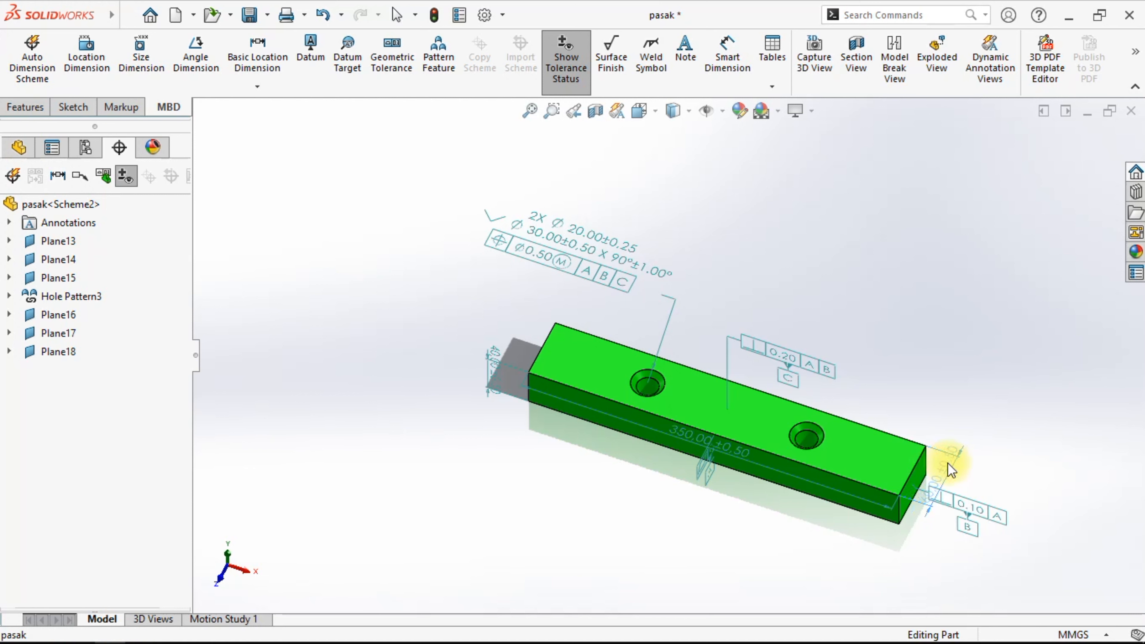
{"action": "left_click_drag", "start_coordinate": [976, 504], "coordinate": [999, 530]}
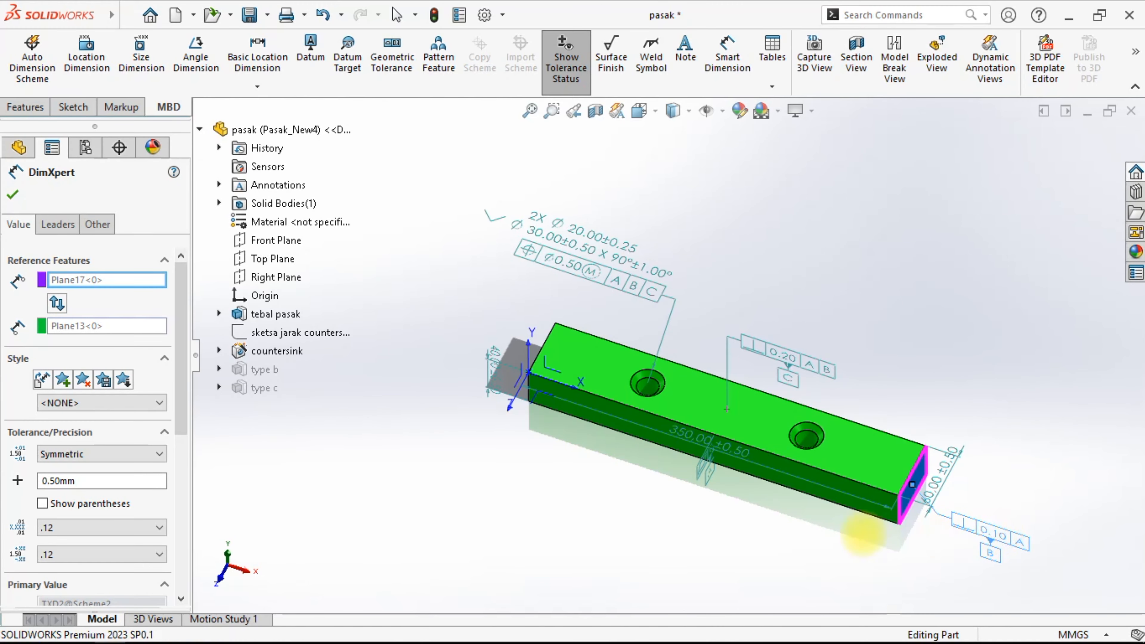
Pull the datum A flatness frame out in front of the long face and the 40.00 height dimension farther from the block
{"action": "left_click", "coordinate": [705, 473]}
{"action": "left_click", "coordinate": [672, 506]}
{"action": "mouse_move", "coordinate": [672, 506]}
{"action": "middle_mouse_down"}
{"action": "mouse_move", "coordinate": [612, 423]}
{"action": "mouse_move", "coordinate": [580, 412]}
{"action": "mouse_move", "coordinate": [606, 434]}
{"action": "middle_mouse_up"}
{"action": "left_click", "coordinate": [677, 448]}
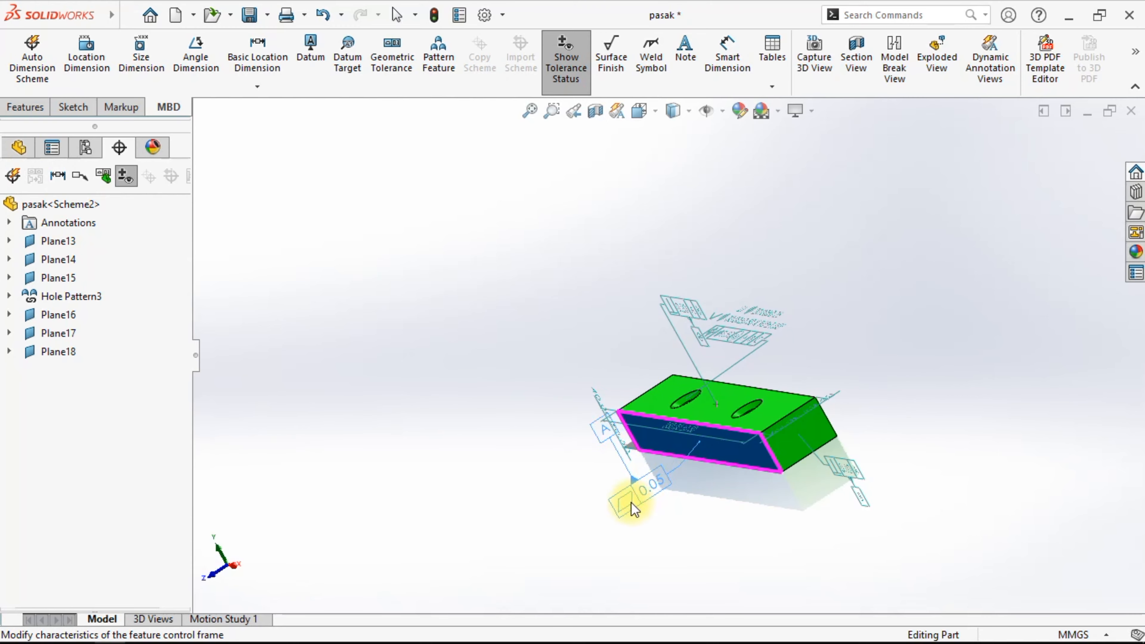
{"action": "left_click", "coordinate": [631, 501]}
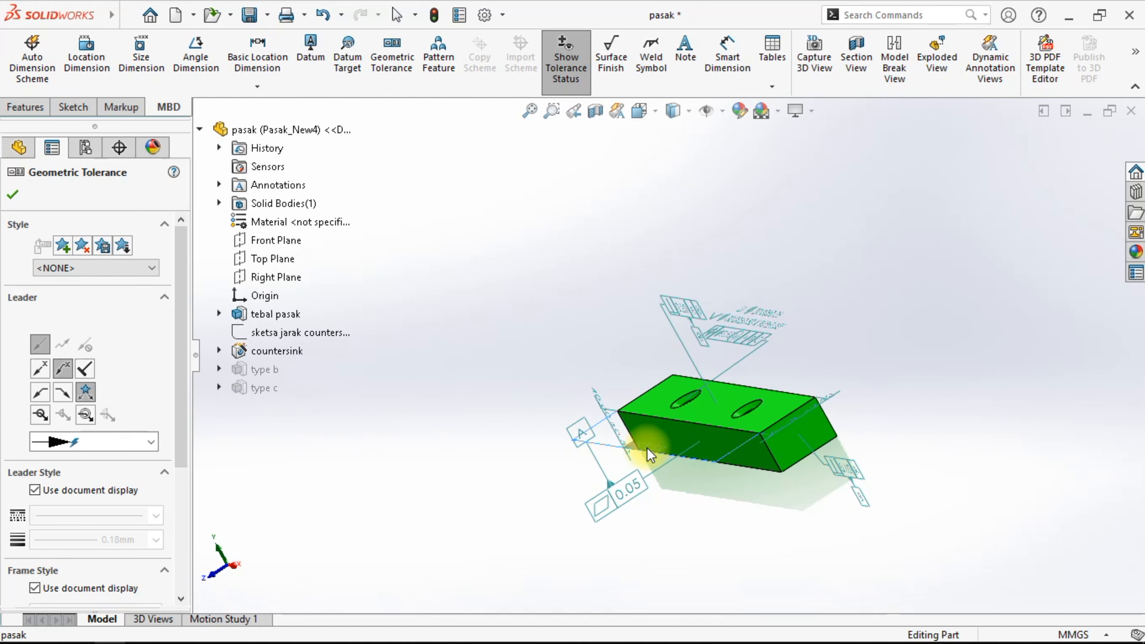
{"action": "left_click", "coordinate": [695, 494]}
{"action": "middle_click_drag", "start_coordinate": [695, 494], "coordinate": [723, 502]}
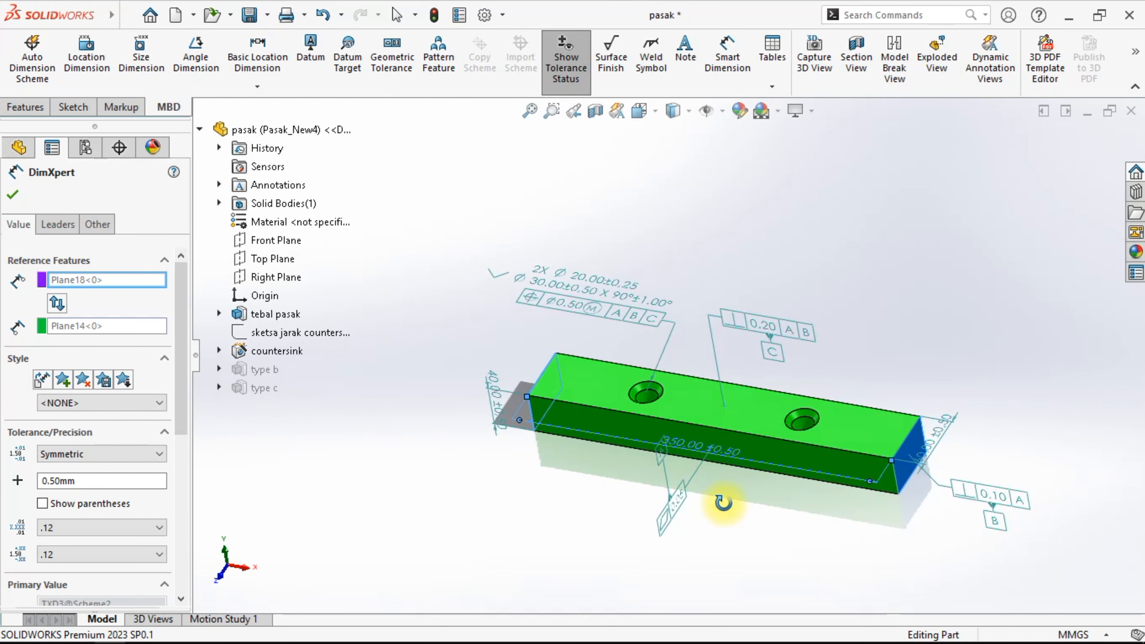
{"action": "left_click", "coordinate": [550, 509]}
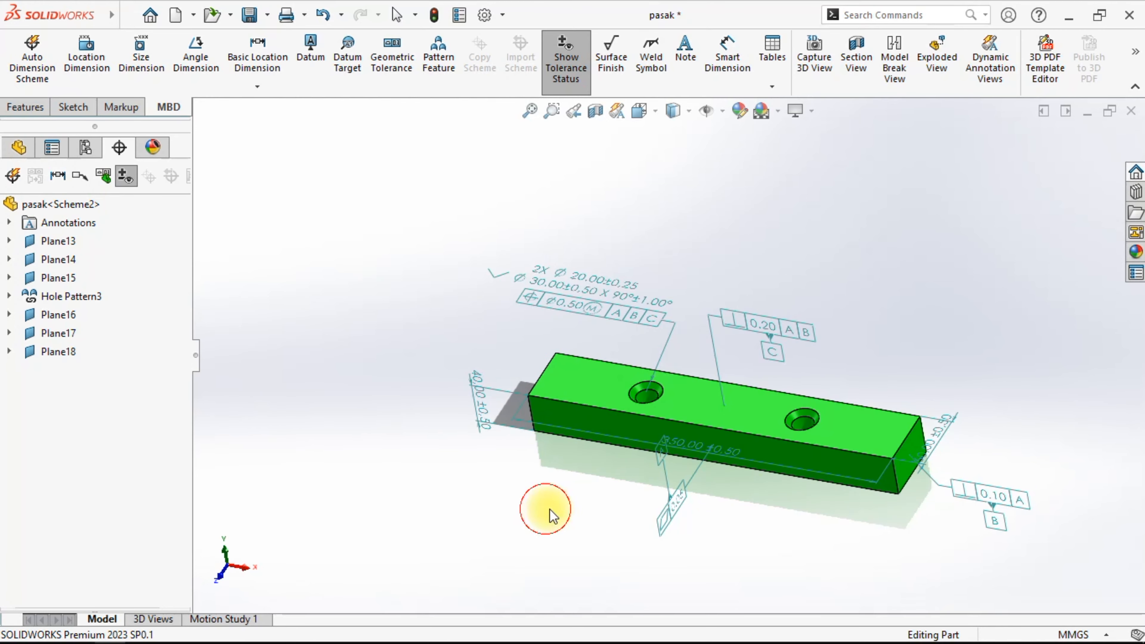
Examine the datum frames and the countersunk hole callout with its position tolerance in oblique, trimetric and top views
{"action": "middle_click_drag", "start_coordinate": [552, 514], "coordinate": [654, 491]}
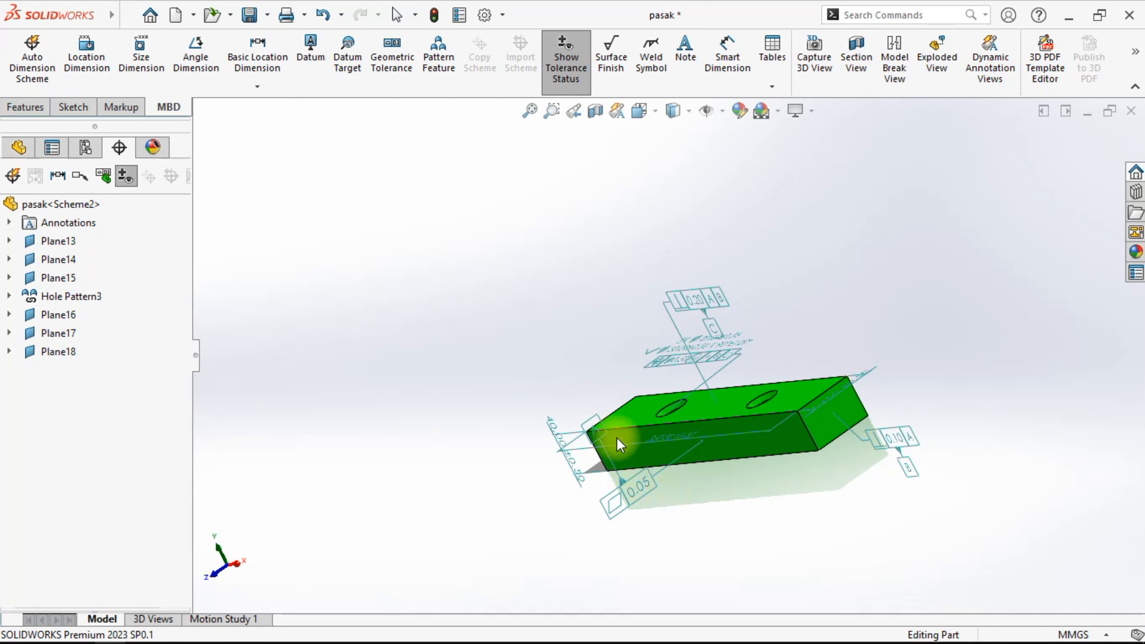
{"action": "mouse_move", "coordinate": [603, 441]}
{"action": "middle_mouse_down"}
{"action": "mouse_move", "coordinate": [557, 450]}
{"action": "mouse_move", "coordinate": [580, 440]}
{"action": "mouse_move", "coordinate": [691, 481]}
{"action": "middle_mouse_up"}
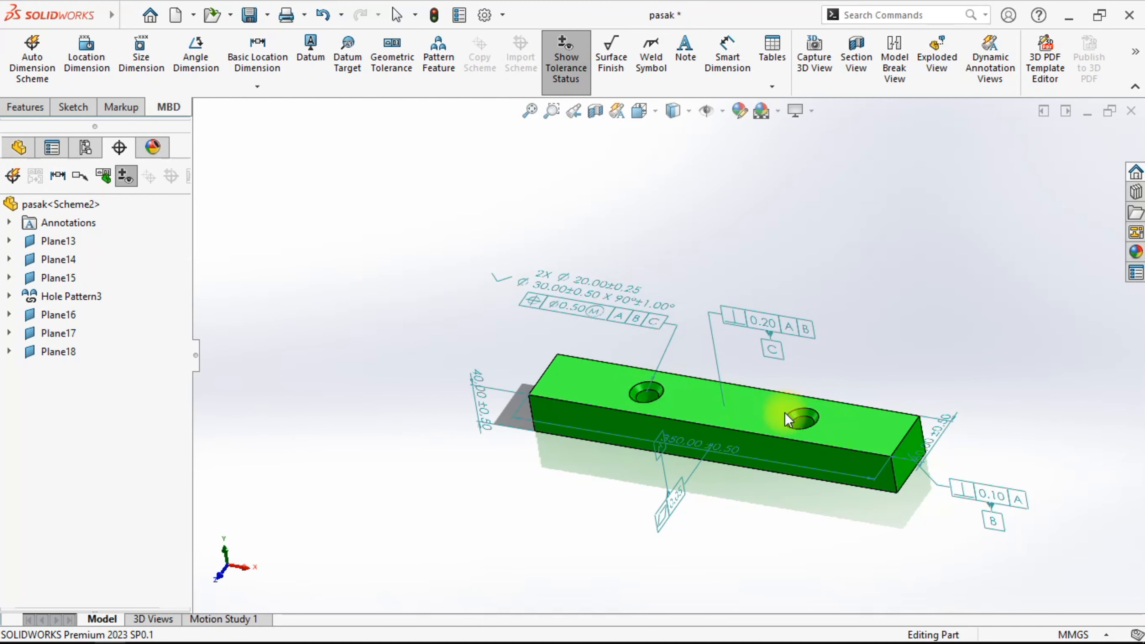
{"action": "left_click", "coordinate": [637, 112]}
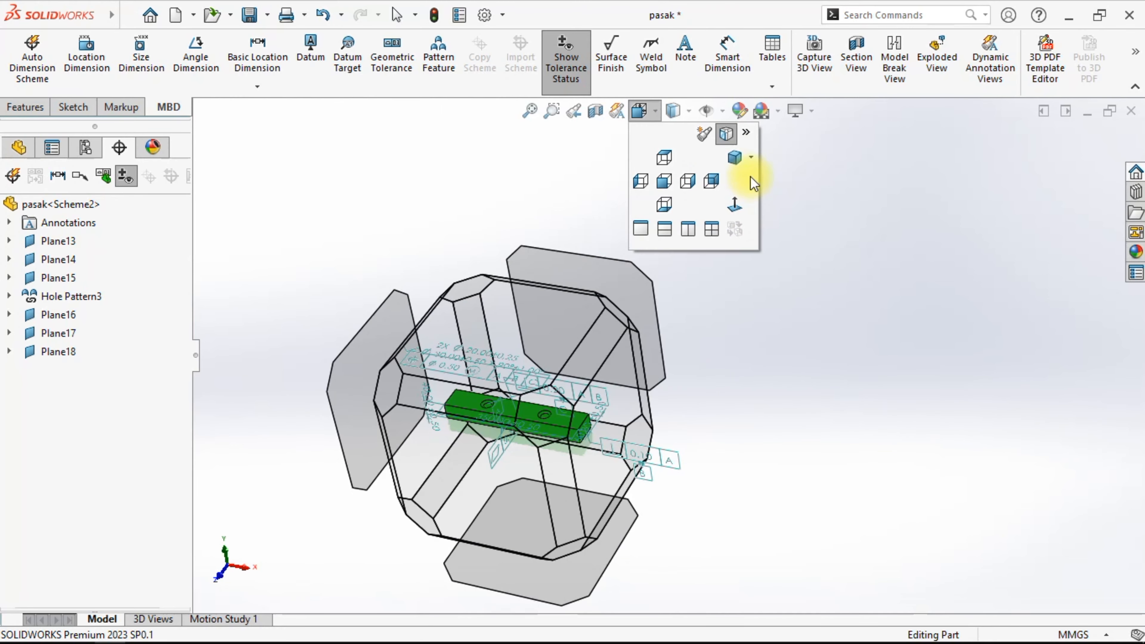
{"action": "left_click", "coordinate": [741, 159]}
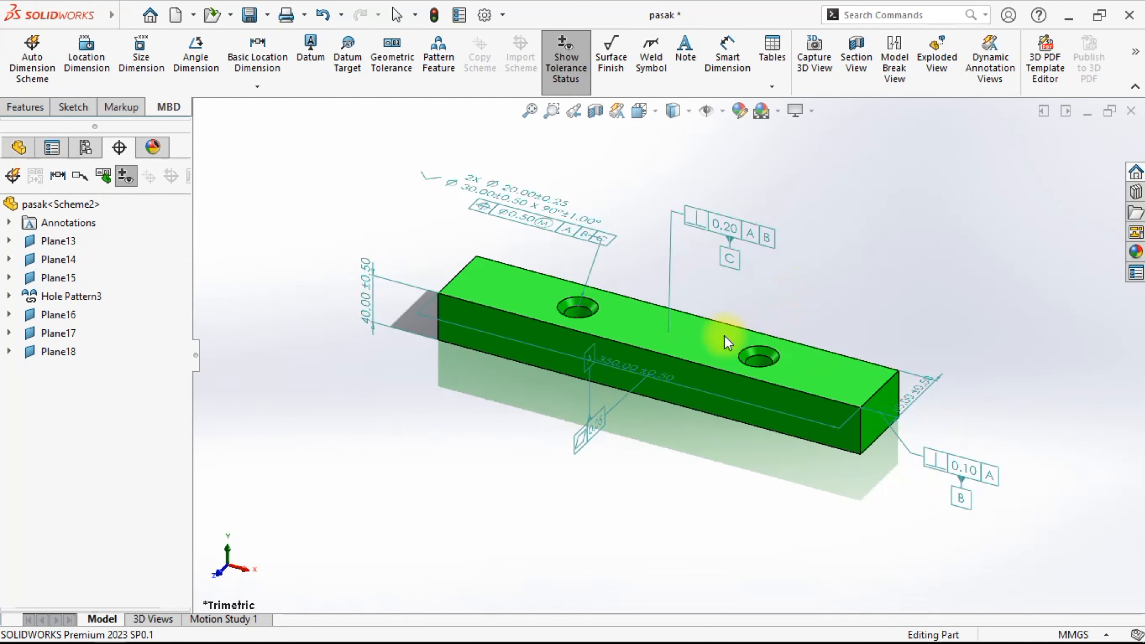
{"action": "mouse_move", "coordinate": [567, 248]}
{"action": "middle_mouse_down"}
{"action": "mouse_move", "coordinate": [615, 255]}
{"action": "mouse_move", "coordinate": [588, 463]}
{"action": "middle_mouse_up"}
{"action": "scroll", "coordinate": [464, 191], "scroll_direction": "down", "scroll_amount": 3}
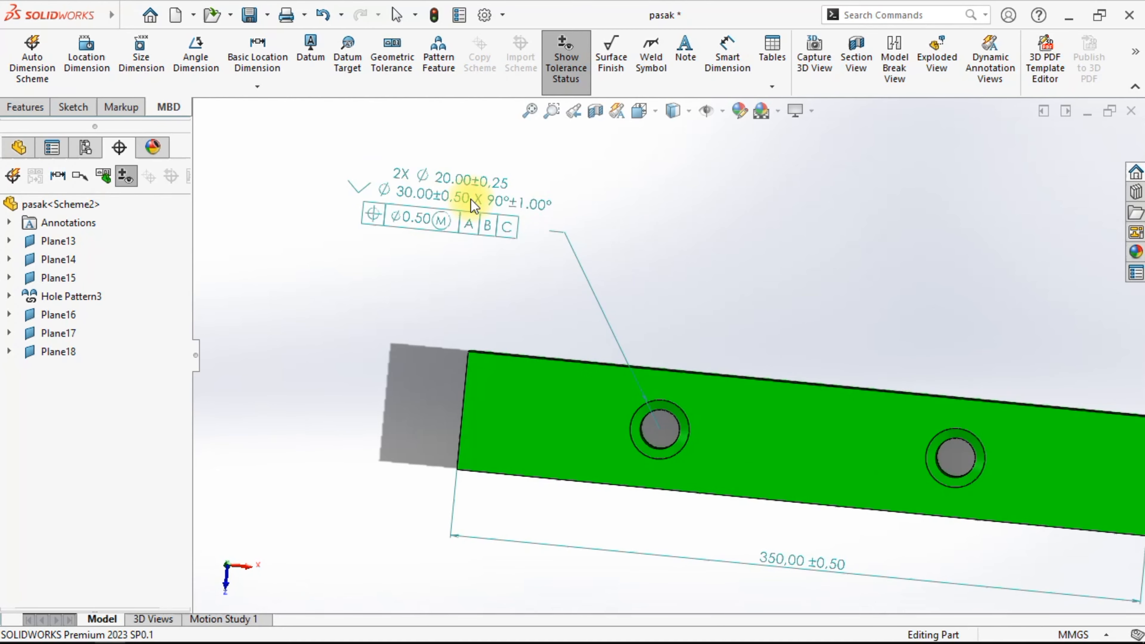
{"action": "left_click", "coordinate": [644, 111]}
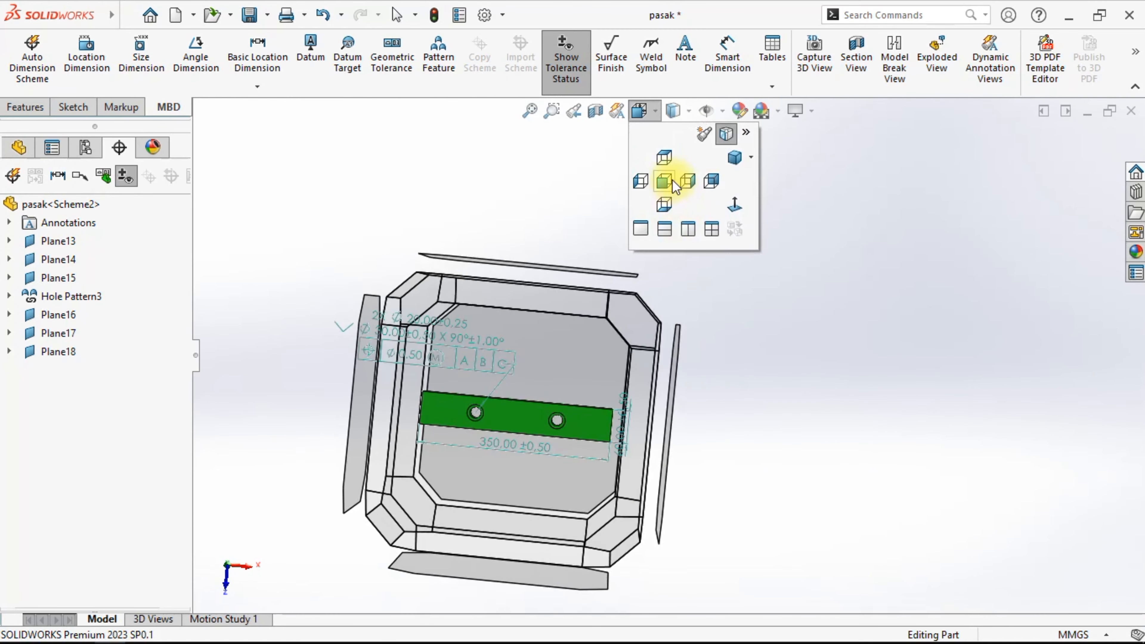
{"action": "left_click", "coordinate": [672, 174]}
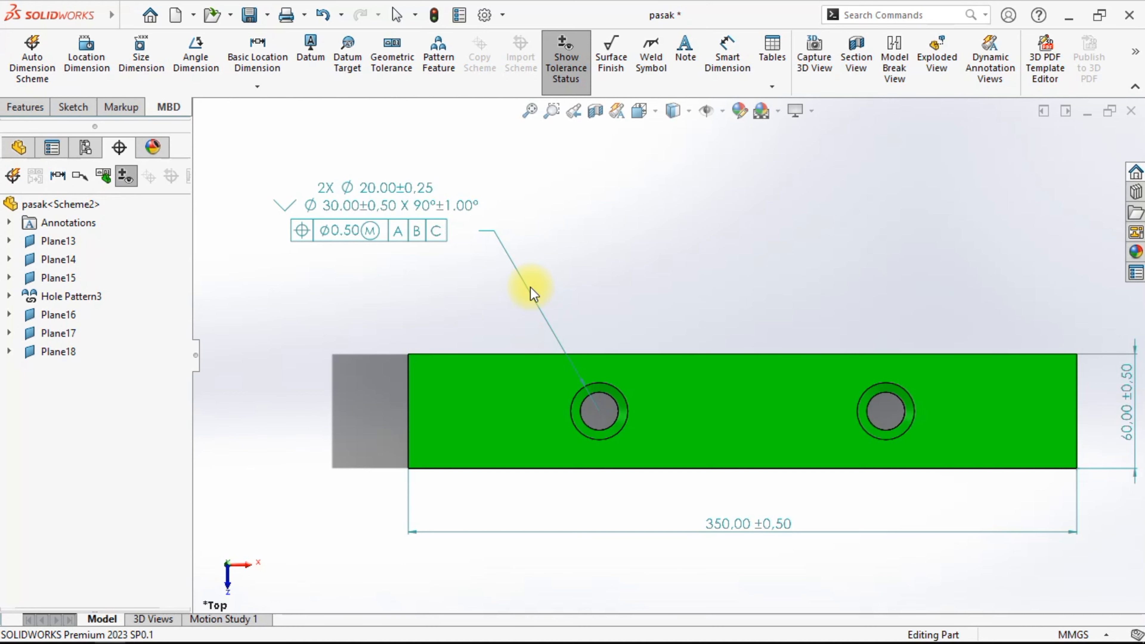
{"action": "scroll", "coordinate": [590, 319], "scroll_direction": "up", "scroll_amount": 1}
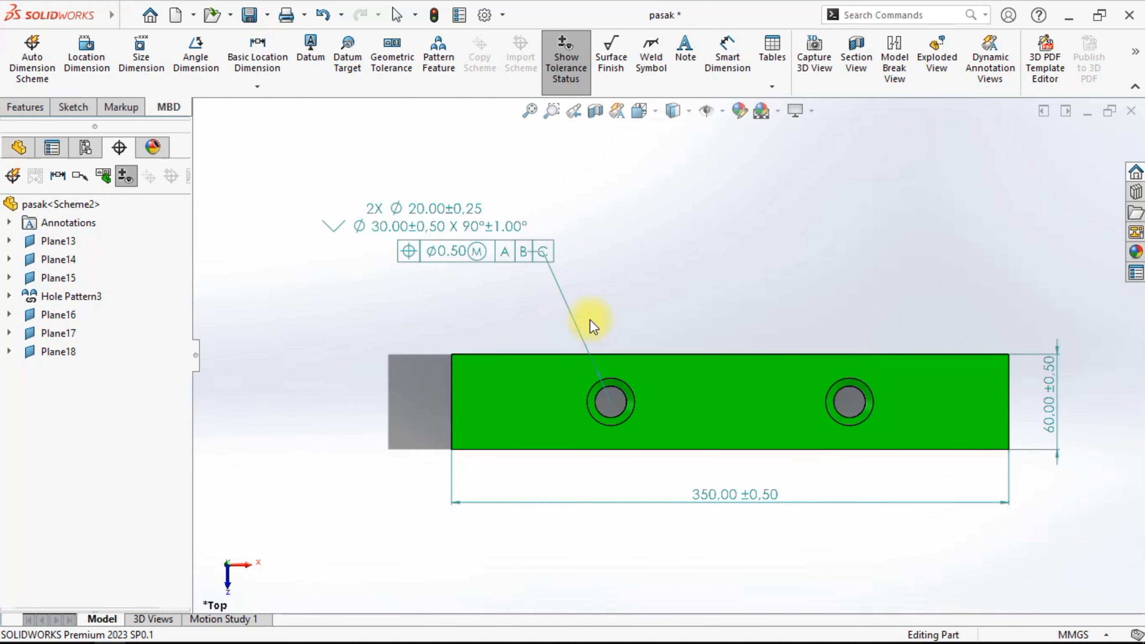
{"action": "scroll", "coordinate": [511, 256], "scroll_direction": "down", "scroll_amount": 1}
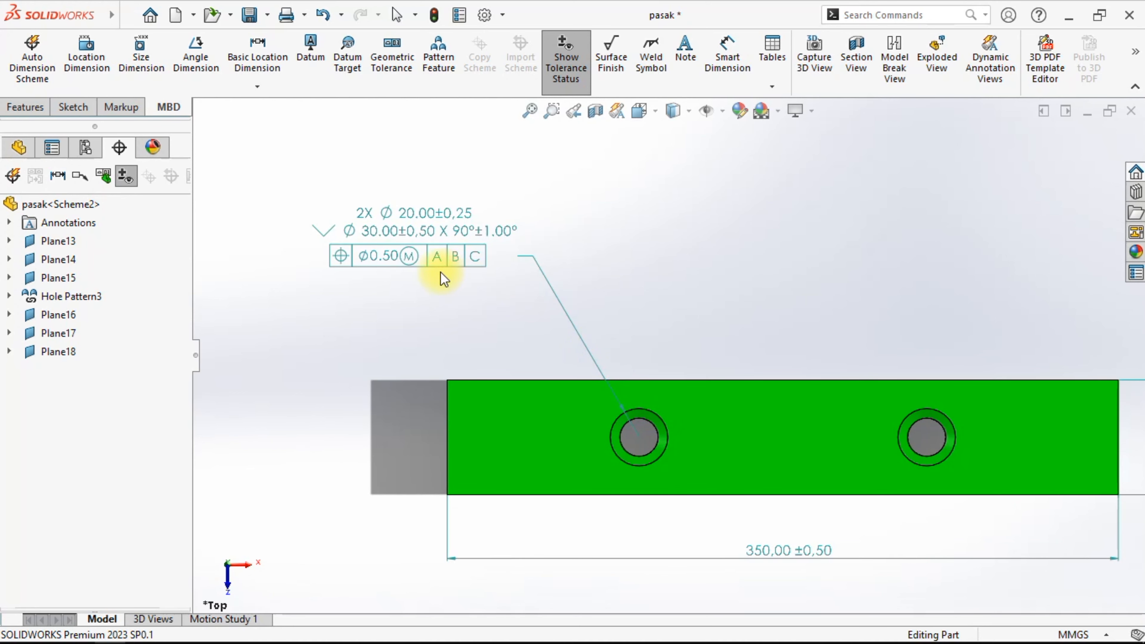
Move the countersunk hole callout closer above the first hole and return the model to the trimetric view
{"action": "mouse_move", "coordinate": [649, 463]}
{"action": "middle_mouse_down"}
{"action": "mouse_move", "coordinate": [659, 312]}
{"action": "mouse_move", "coordinate": [705, 333]}
{"action": "mouse_move", "coordinate": [664, 327]}
{"action": "mouse_move", "coordinate": [629, 369]}
{"action": "mouse_move", "coordinate": [633, 383]}
{"action": "middle_mouse_up"}
{"action": "mouse_move", "coordinate": [452, 197]}
{"action": "left_mouse_down"}
{"action": "mouse_move", "coordinate": [462, 221]}
{"action": "mouse_move", "coordinate": [613, 219]}
{"action": "mouse_move", "coordinate": [519, 217]}
{"action": "mouse_move", "coordinate": [553, 229]}
{"action": "mouse_move", "coordinate": [453, 214]}
{"action": "mouse_move", "coordinate": [544, 228]}
{"action": "left_mouse_up"}
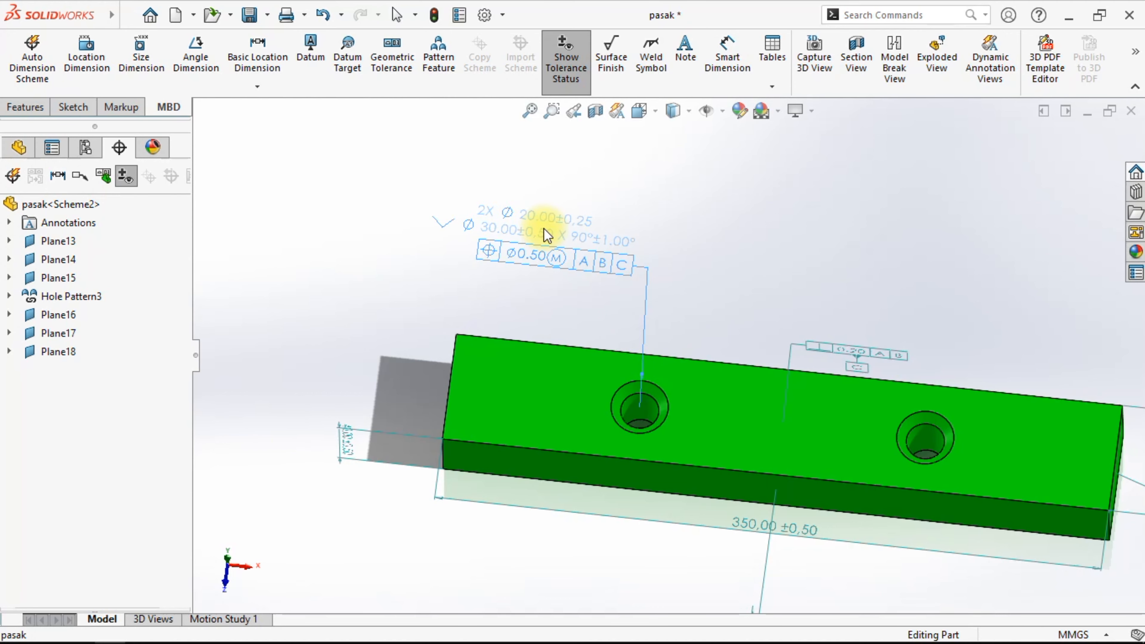
{"action": "left_click", "coordinate": [681, 310]}
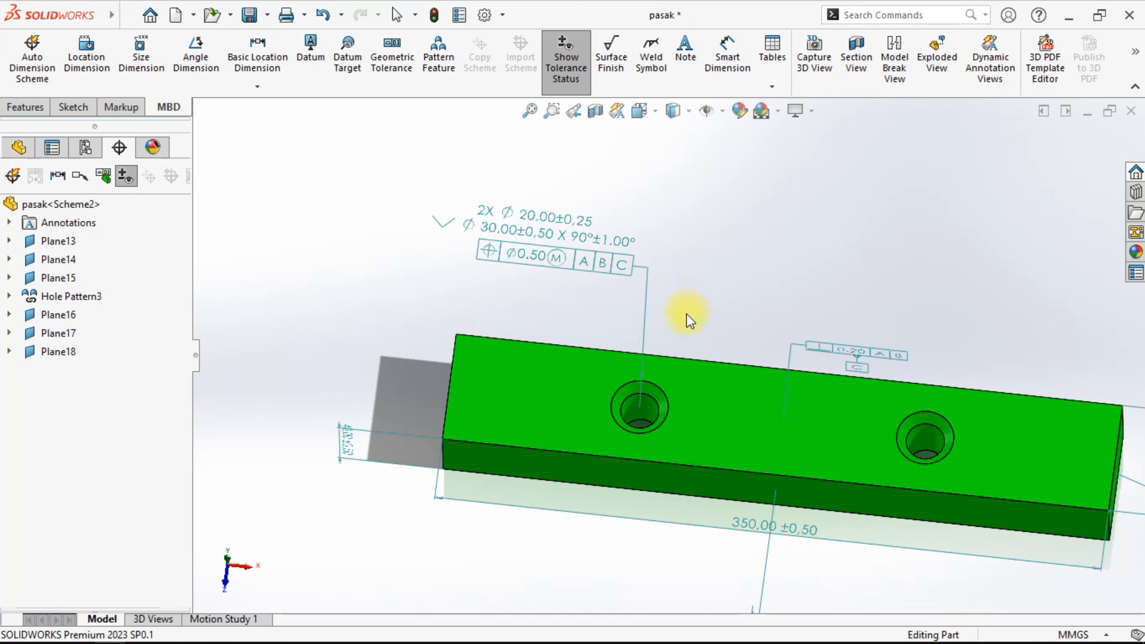
{"action": "left_click", "coordinate": [652, 116]}
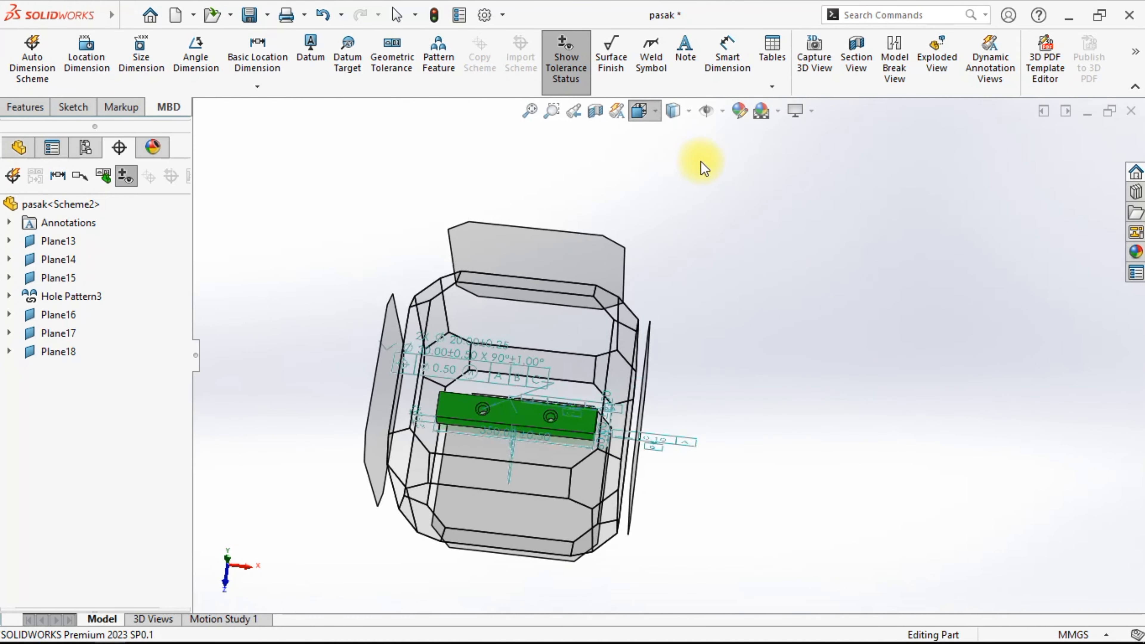
{"action": "left_click", "coordinate": [732, 158]}
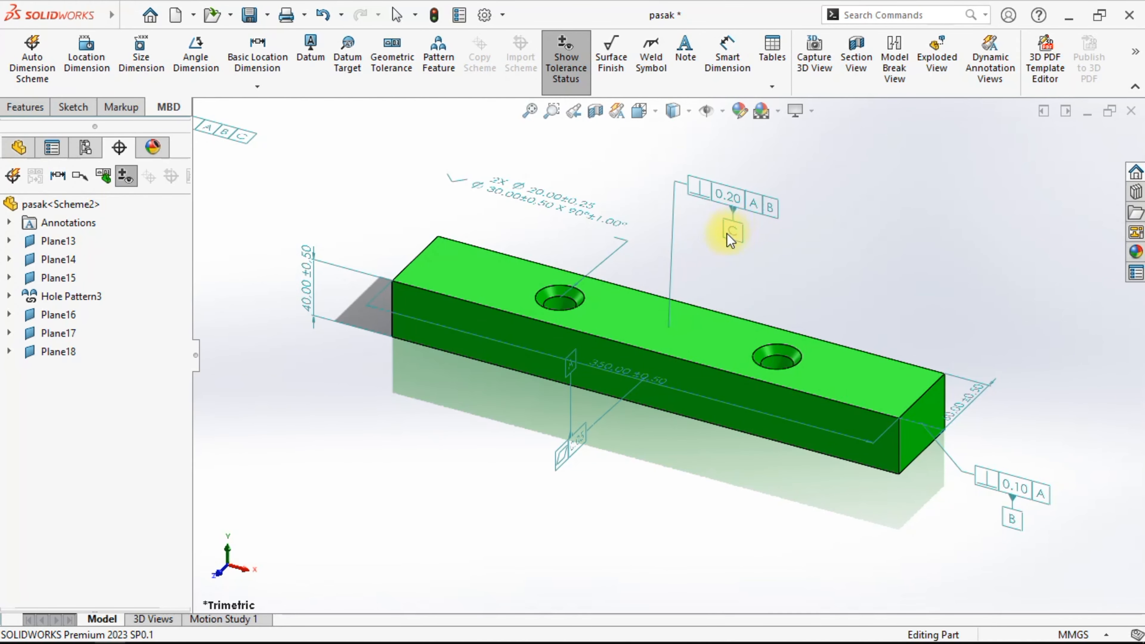
In the front view, move the datum C perpendicularity frame closer to the block's top face and shorten the distance to its datum symbol
{"action": "scroll", "coordinate": [734, 219], "scroll_direction": "down", "scroll_amount": 2}
{"action": "left_click", "coordinate": [639, 110]}
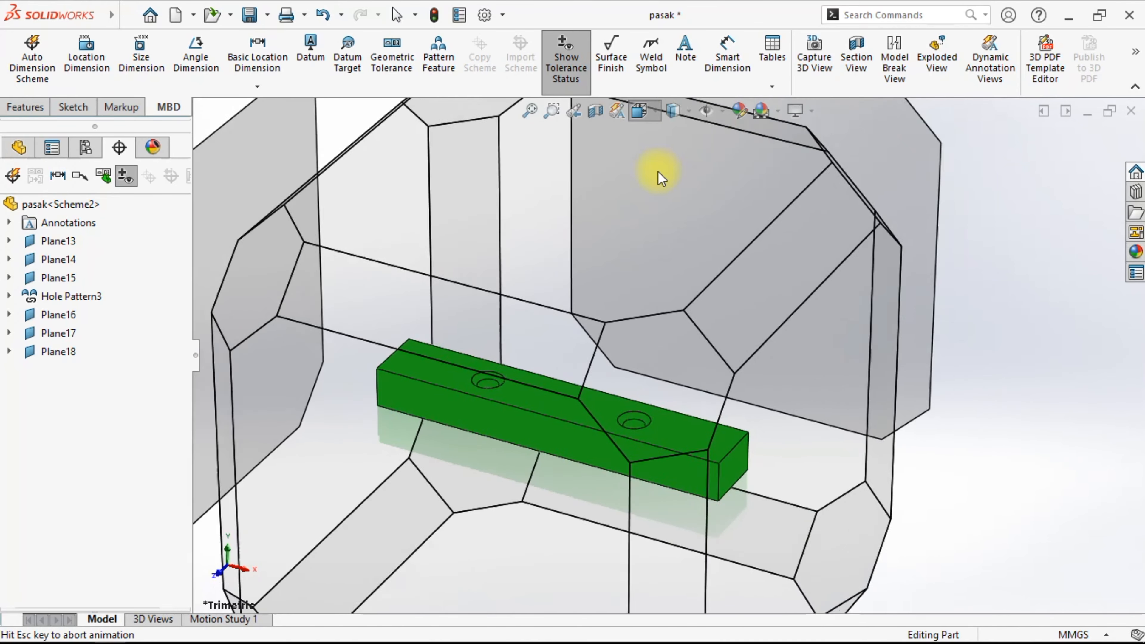
{"action": "left_click", "coordinate": [660, 178]}
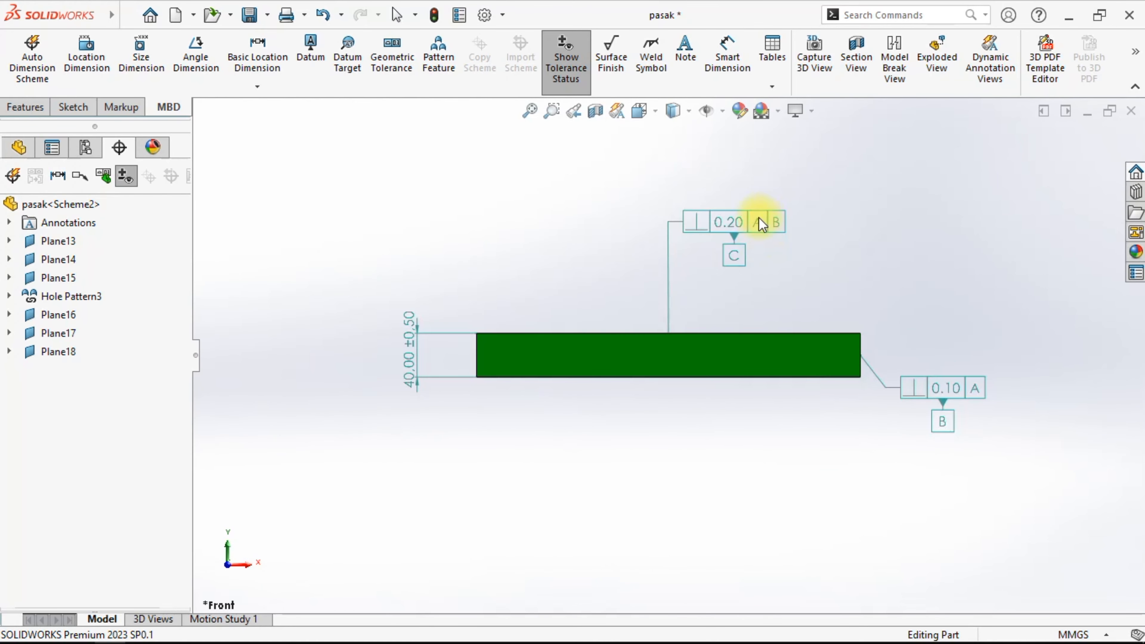
{"action": "scroll", "coordinate": [759, 218], "scroll_direction": "down", "scroll_amount": 3}
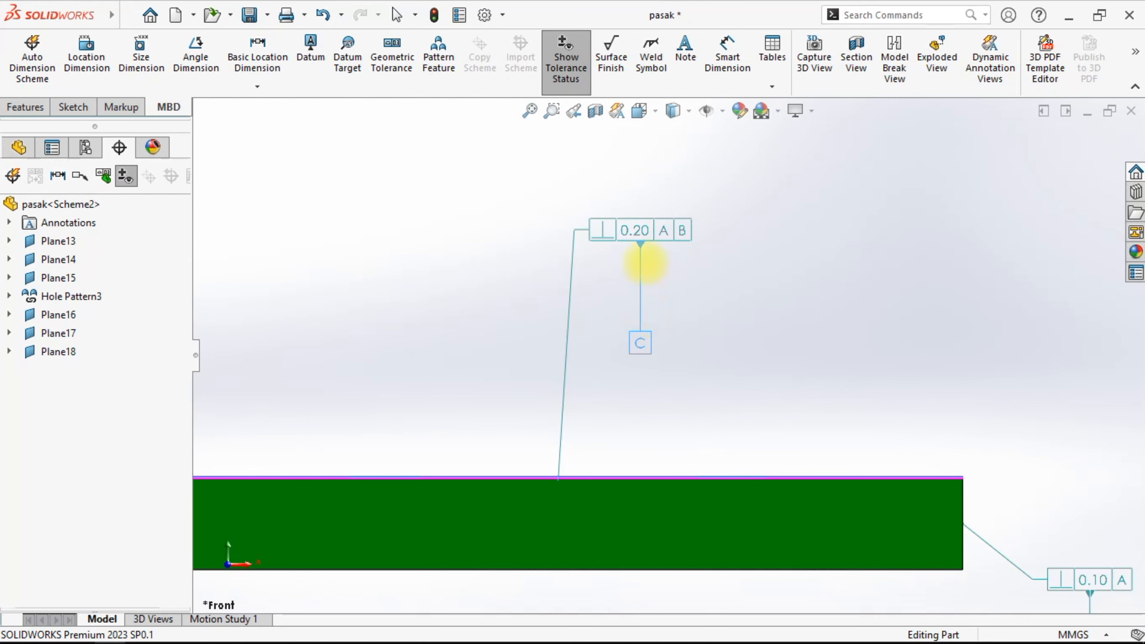
{"action": "left_click", "coordinate": [646, 264]}
{"action": "left_click_drag", "start_coordinate": [680, 236], "coordinate": [682, 321]}
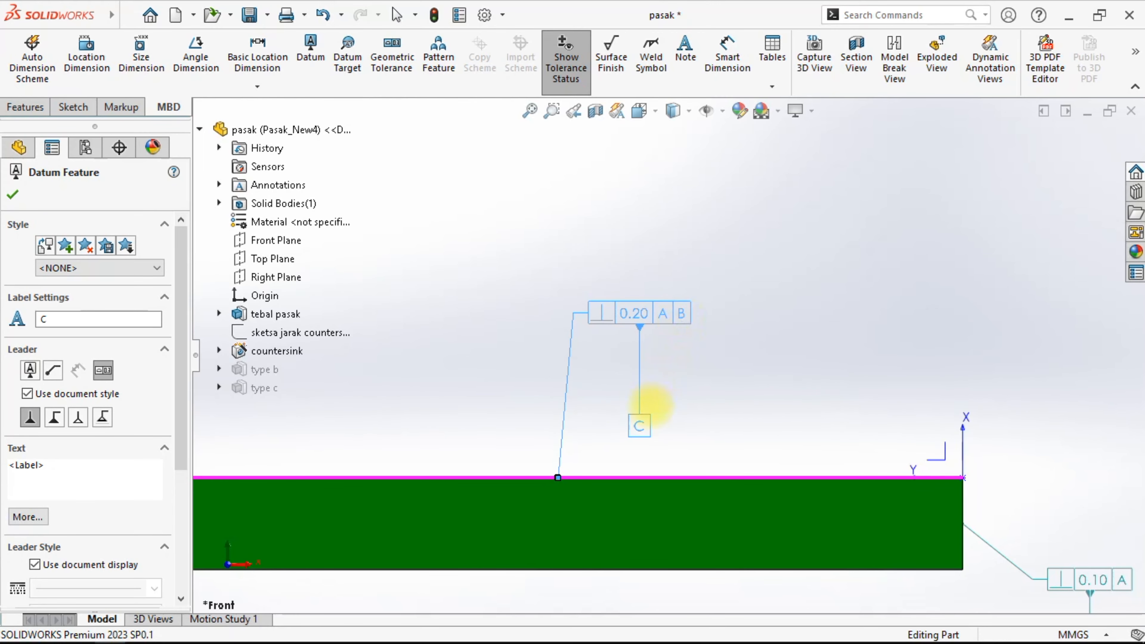
{"action": "left_click", "coordinate": [646, 419]}
{"action": "left_click_drag", "start_coordinate": [646, 419], "coordinate": [651, 361]}
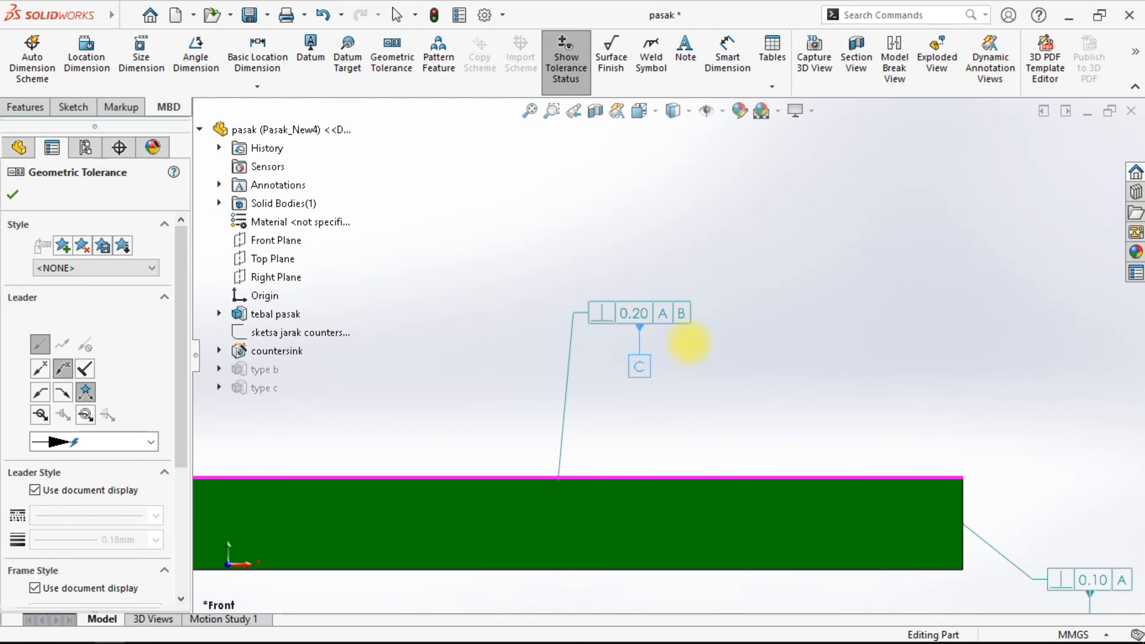
{"action": "left_click", "coordinate": [689, 343]}
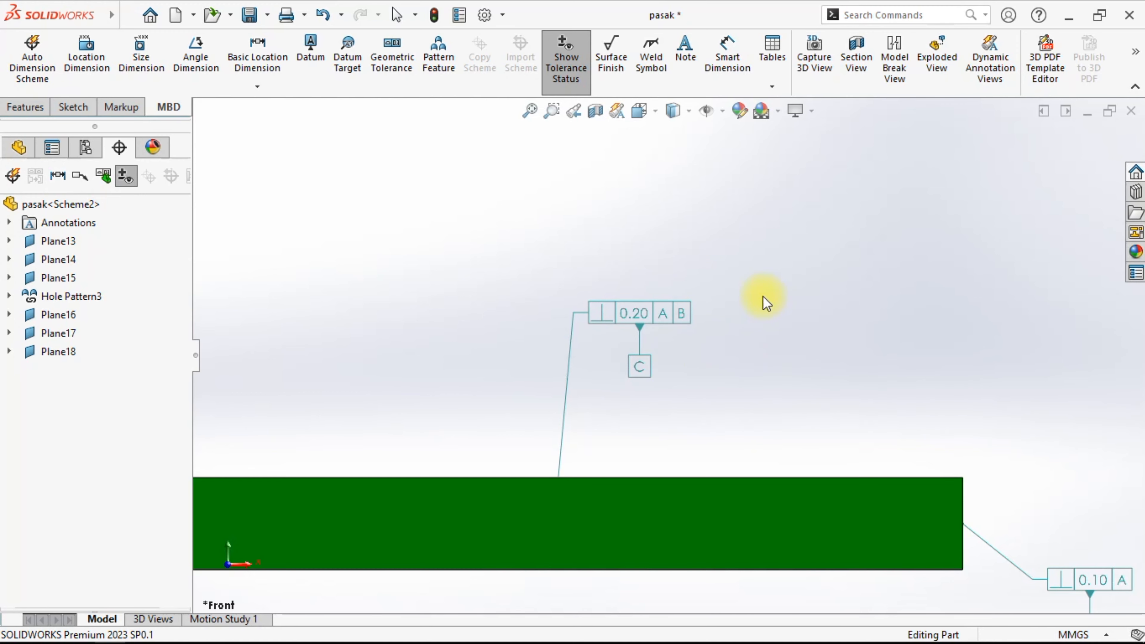
Examine the perpendicularity frames of datum C on the top face and datum B on the small end face
{"action": "scroll", "coordinate": [736, 363], "scroll_direction": "down", "scroll_amount": 2}
{"action": "scroll", "coordinate": [676, 352], "scroll_direction": "up", "scroll_amount": 2}
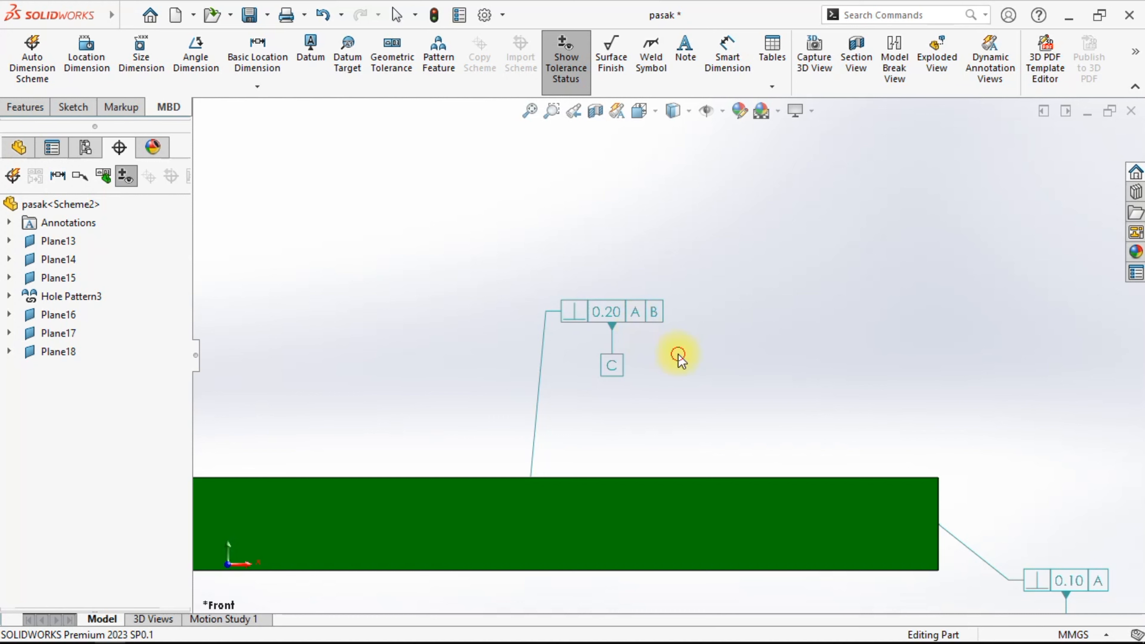
{"action": "scroll", "coordinate": [731, 388], "scroll_direction": "up", "scroll_amount": 3}
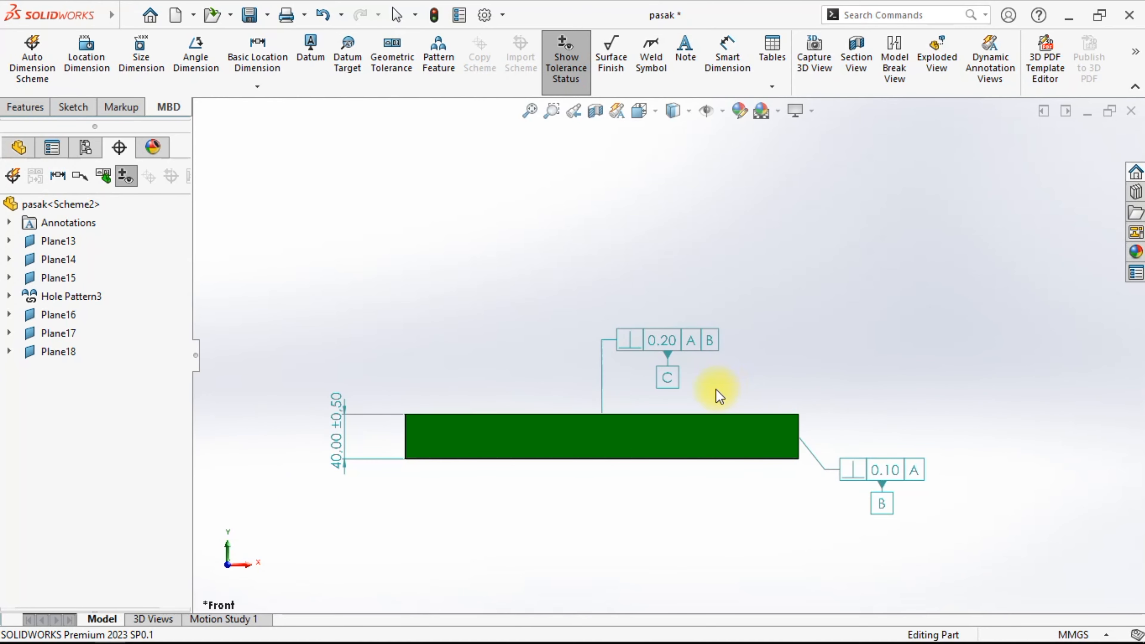
{"action": "middle_click_drag", "start_coordinate": [720, 391], "coordinate": [834, 481]}
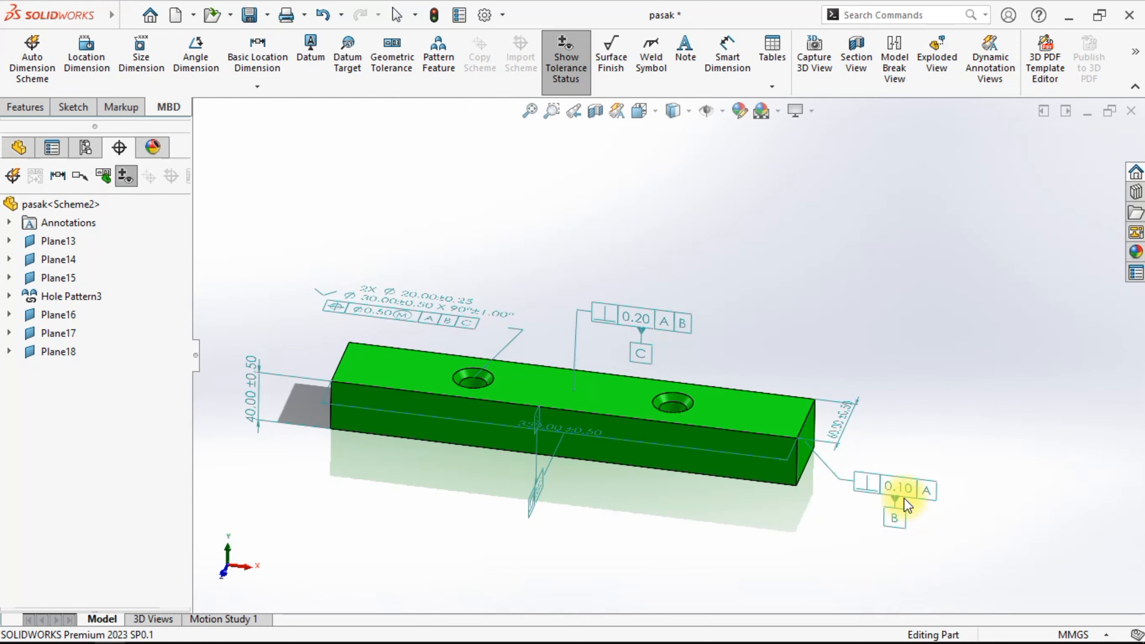
{"action": "scroll", "coordinate": [858, 500], "scroll_direction": "down", "scroll_amount": 4}
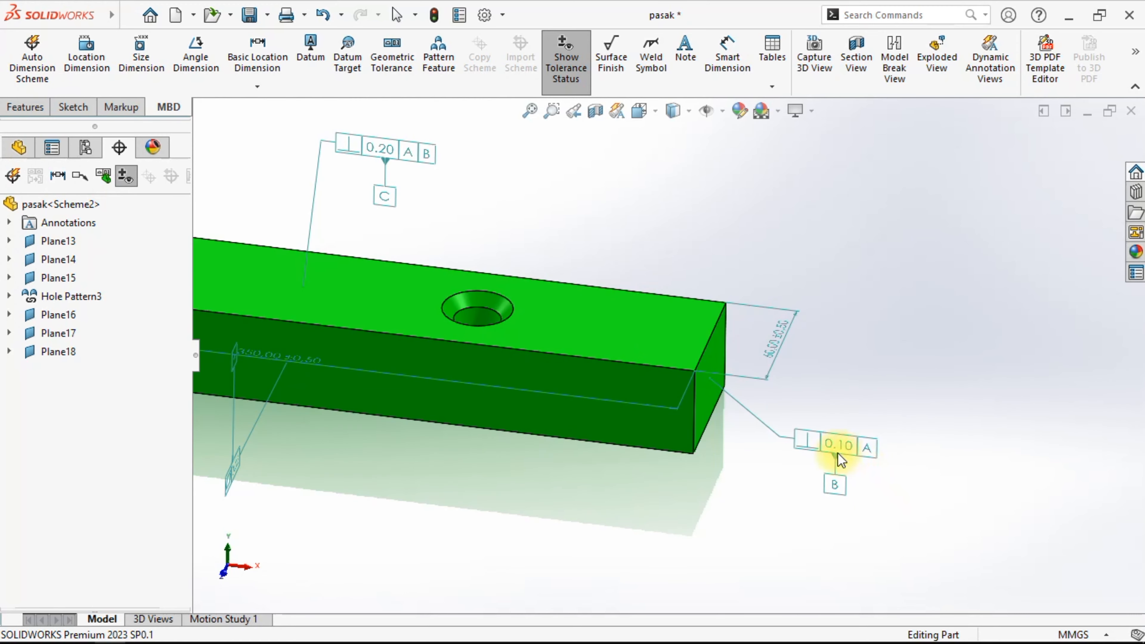
{"action": "scroll", "coordinate": [844, 457], "scroll_direction": "down", "scroll_amount": 3}
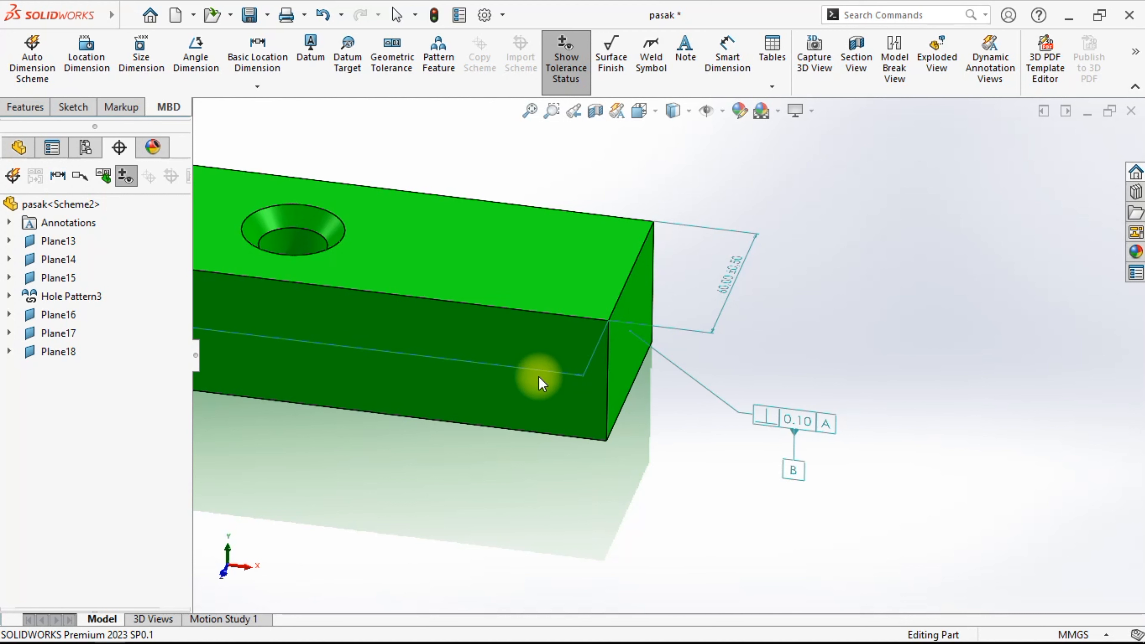
{"action": "middle_click_drag", "start_coordinate": [542, 384], "coordinate": [620, 376]}
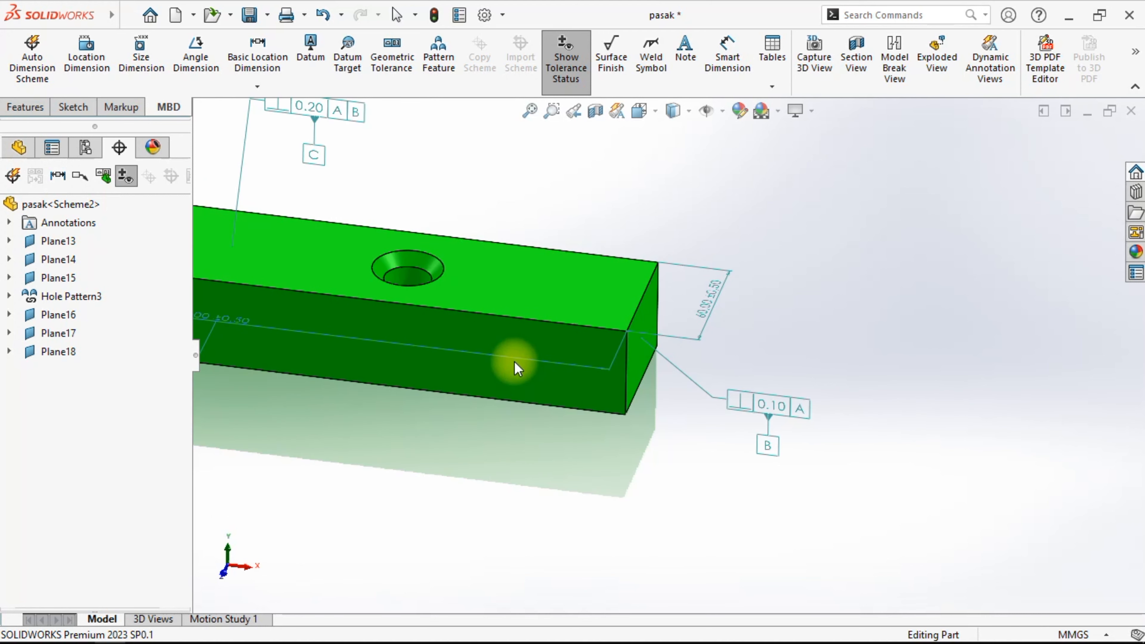
{"action": "scroll", "coordinate": [596, 427], "scroll_direction": "up", "scroll_amount": 5}
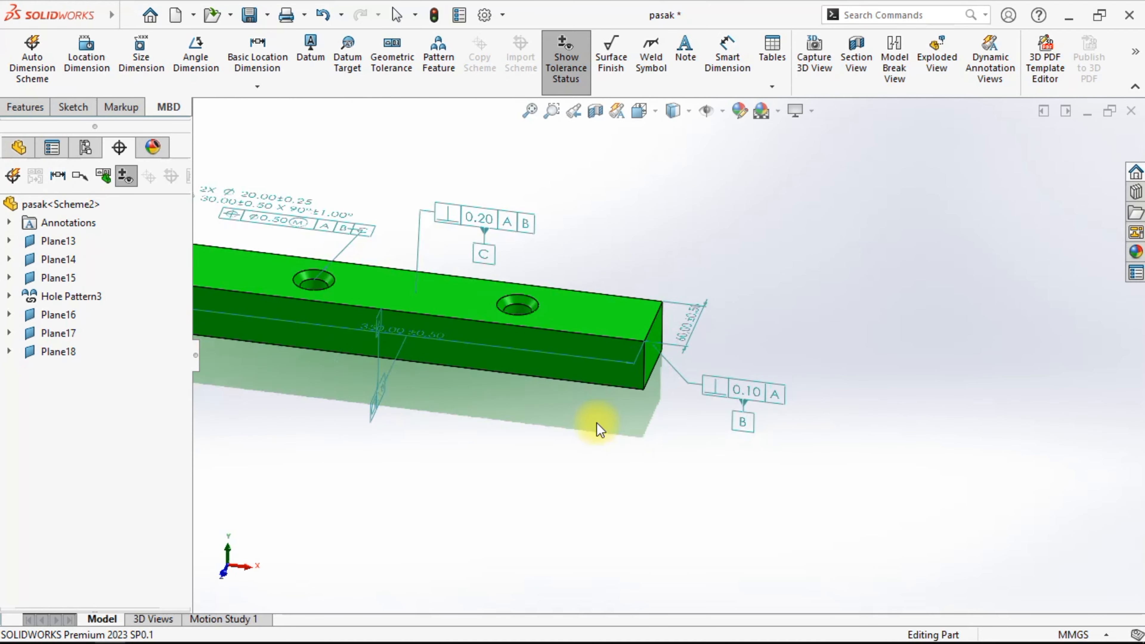
Bring the datum A symbol closer to its flatness frame and move the frame nearer to the long front face
{"action": "mouse_move", "coordinate": [660, 388]}
{"action": "middle_mouse_down"}
{"action": "mouse_move", "coordinate": [565, 352]}
{"action": "mouse_move", "coordinate": [608, 366]}
{"action": "mouse_move", "coordinate": [583, 376]}
{"action": "mouse_move", "coordinate": [499, 369]}
{"action": "mouse_move", "coordinate": [537, 397]}
{"action": "mouse_move", "coordinate": [585, 386]}
{"action": "mouse_move", "coordinate": [559, 362]}
{"action": "mouse_move", "coordinate": [526, 381]}
{"action": "mouse_move", "coordinate": [539, 389]}
{"action": "middle_mouse_up"}
{"action": "scroll", "coordinate": [340, 366], "scroll_direction": "down", "scroll_amount": 5}
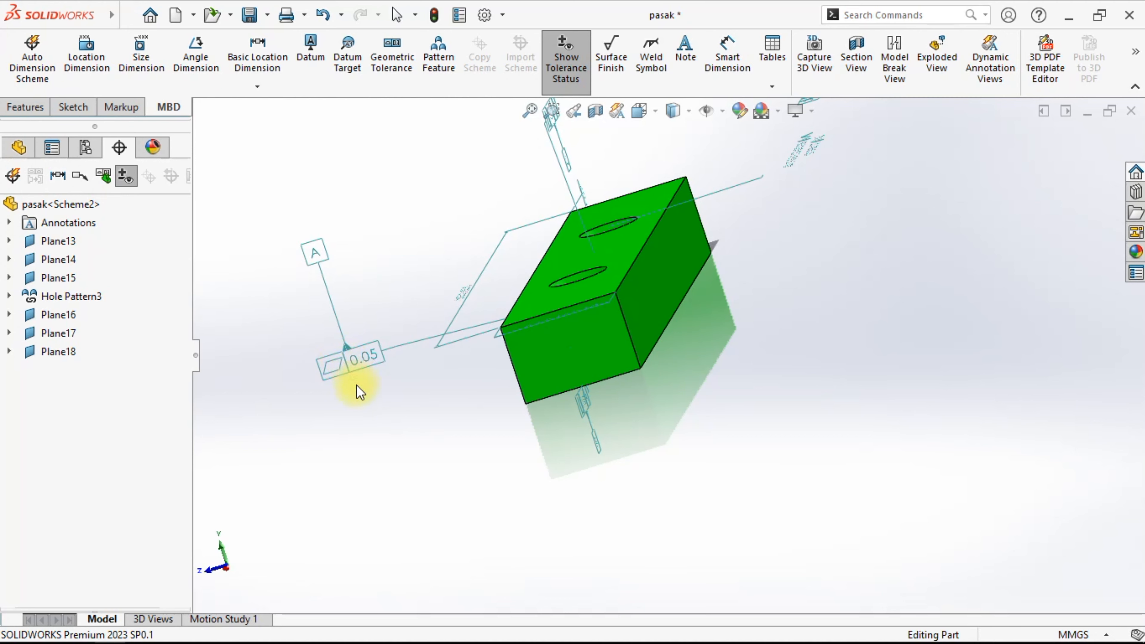
{"action": "middle_click_drag", "start_coordinate": [360, 392], "coordinate": [396, 388]}
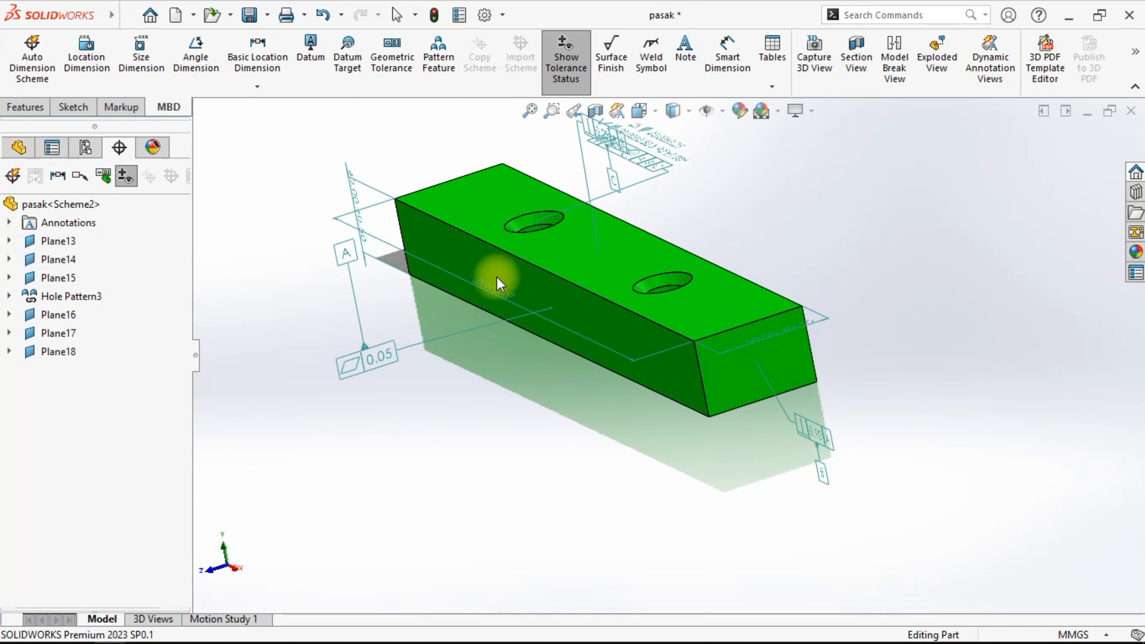
{"action": "left_click", "coordinate": [349, 269]}
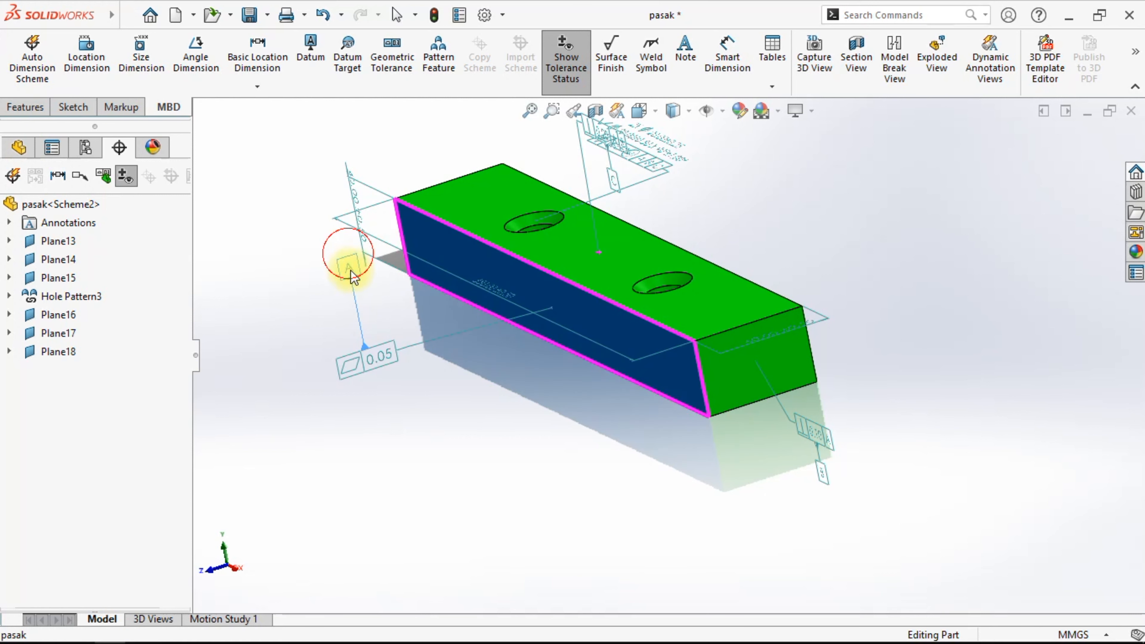
{"action": "left_click_drag", "start_coordinate": [350, 269], "coordinate": [359, 303]}
{"action": "left_click", "coordinate": [408, 414]}
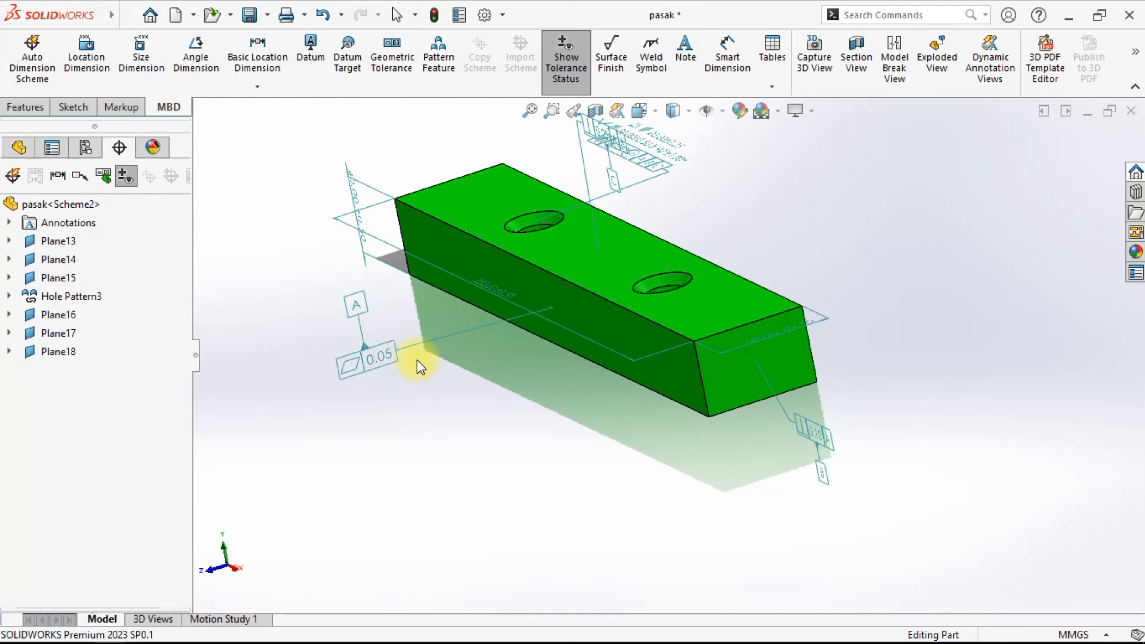
{"action": "scroll", "coordinate": [397, 346], "scroll_direction": "down", "scroll_amount": 2}
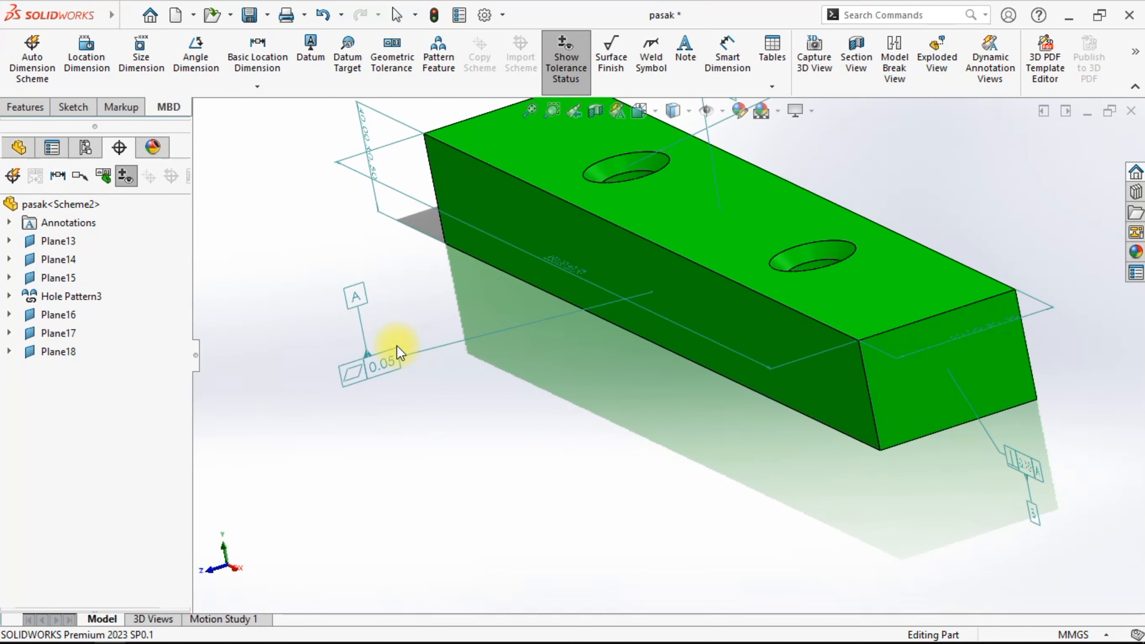
{"action": "left_click_drag", "start_coordinate": [396, 371], "coordinate": [429, 345]}
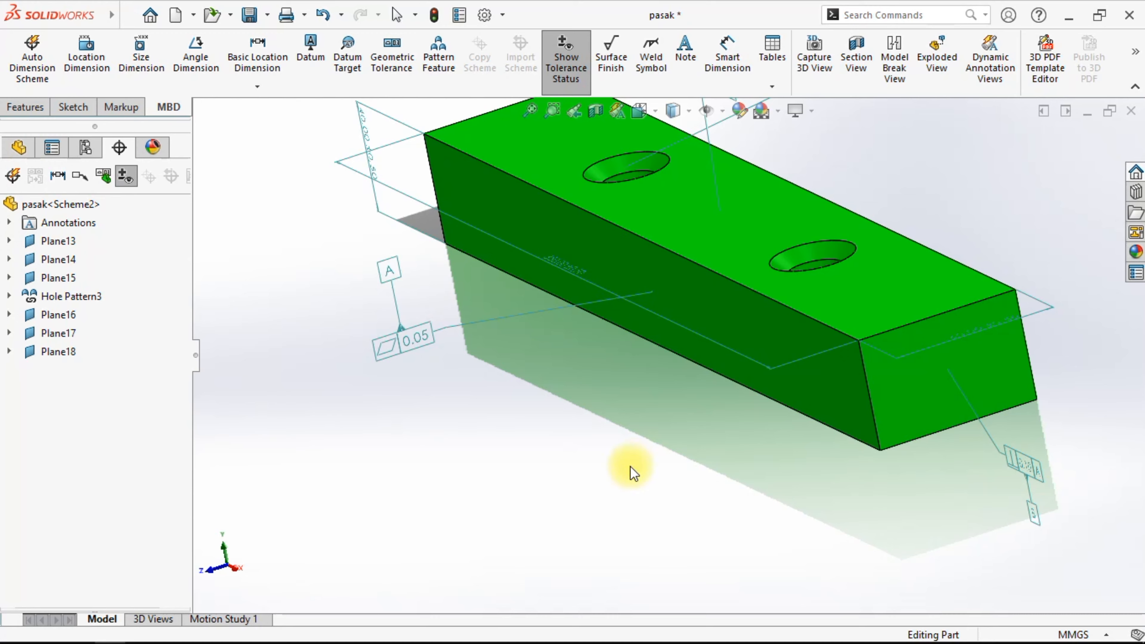
Examine the datum A flatness frame against the other annotations and return the model to the trimetric view
{"action": "middle_click_drag", "start_coordinate": [622, 426], "coordinate": [580, 419]}
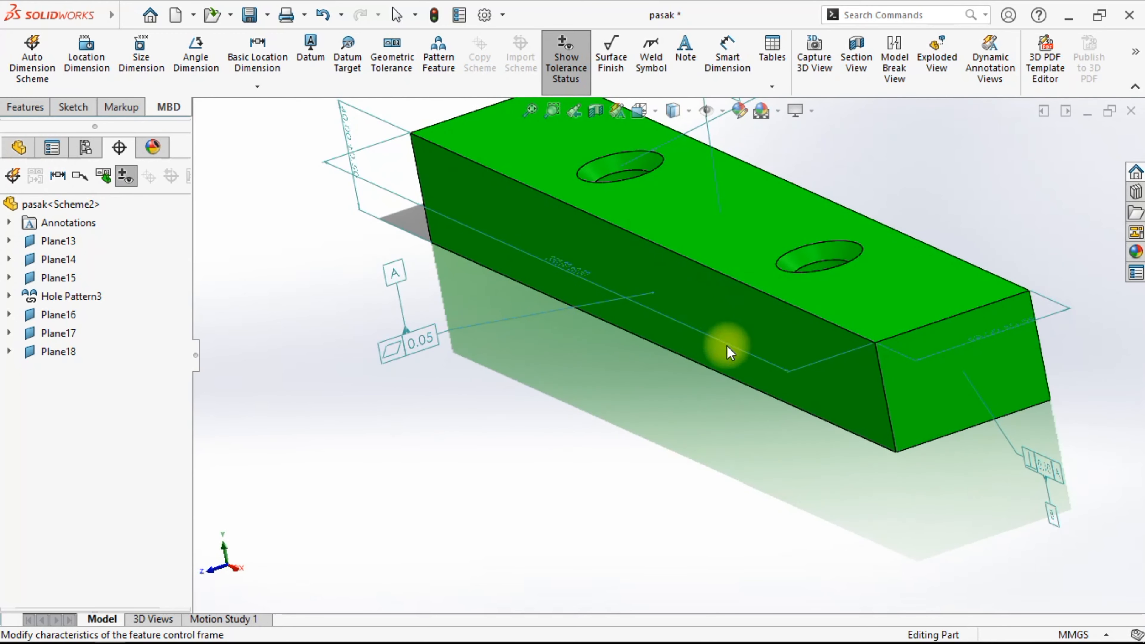
{"action": "scroll", "coordinate": [728, 350], "scroll_direction": "up", "scroll_amount": 5}
{"action": "mouse_move", "coordinate": [725, 414]}
{"action": "middle_mouse_down"}
{"action": "mouse_move", "coordinate": [663, 406]}
{"action": "mouse_move", "coordinate": [698, 422]}
{"action": "mouse_move", "coordinate": [801, 404]}
{"action": "mouse_move", "coordinate": [815, 438]}
{"action": "mouse_move", "coordinate": [746, 417]}
{"action": "mouse_move", "coordinate": [739, 438]}
{"action": "mouse_move", "coordinate": [767, 520]}
{"action": "mouse_move", "coordinate": [749, 474]}
{"action": "mouse_move", "coordinate": [769, 443]}
{"action": "mouse_move", "coordinate": [838, 463]}
{"action": "mouse_move", "coordinate": [877, 525]}
{"action": "mouse_move", "coordinate": [741, 480]}
{"action": "mouse_move", "coordinate": [745, 498]}
{"action": "mouse_move", "coordinate": [805, 528]}
{"action": "mouse_move", "coordinate": [744, 498]}
{"action": "mouse_move", "coordinate": [789, 519]}
{"action": "middle_mouse_up"}
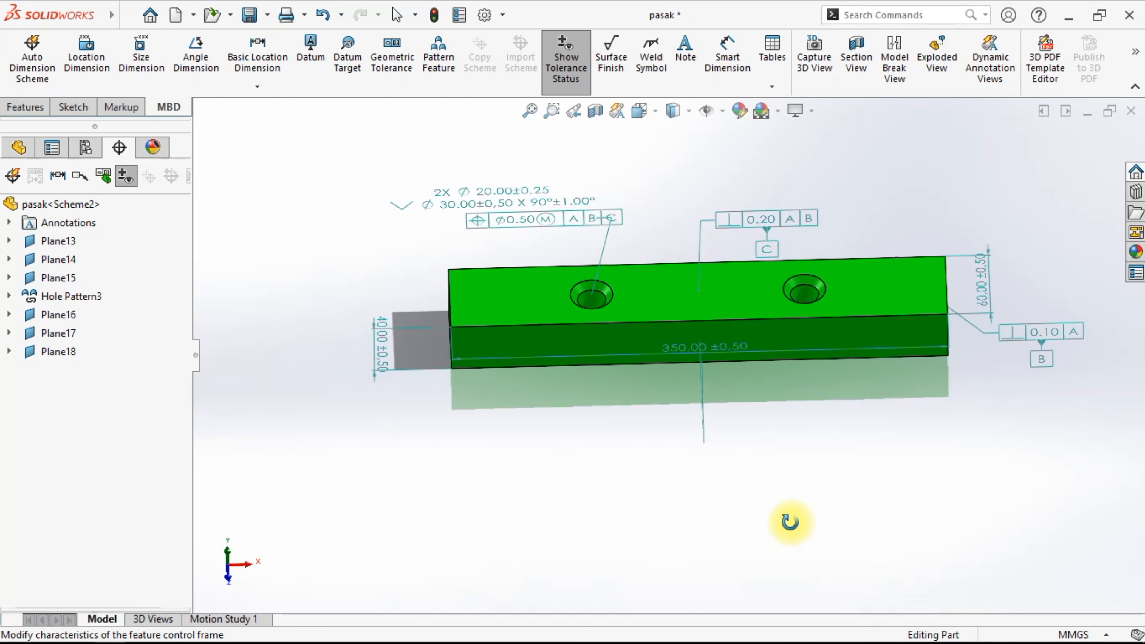
{"action": "left_click", "coordinate": [639, 111]}
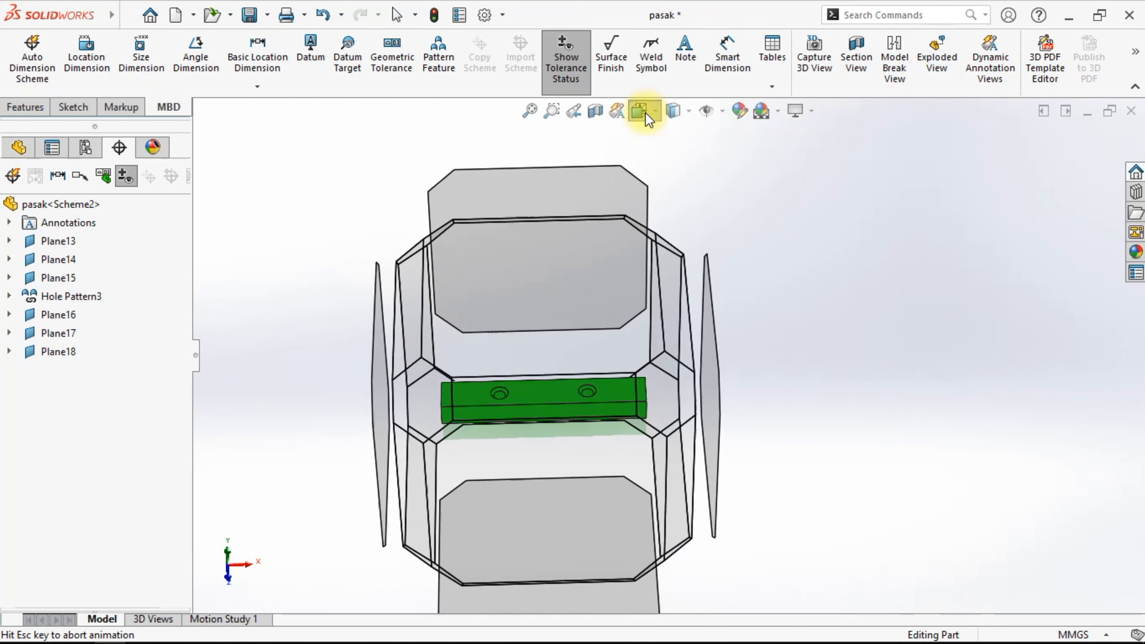
{"action": "left_click", "coordinate": [645, 115]}
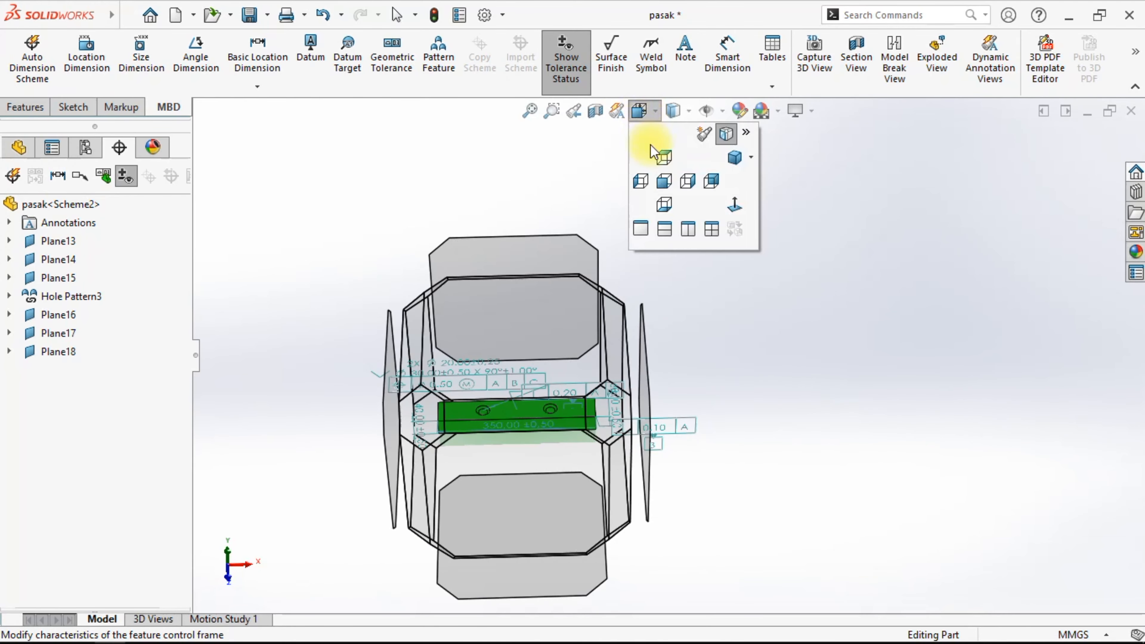
{"action": "left_click", "coordinate": [733, 159]}
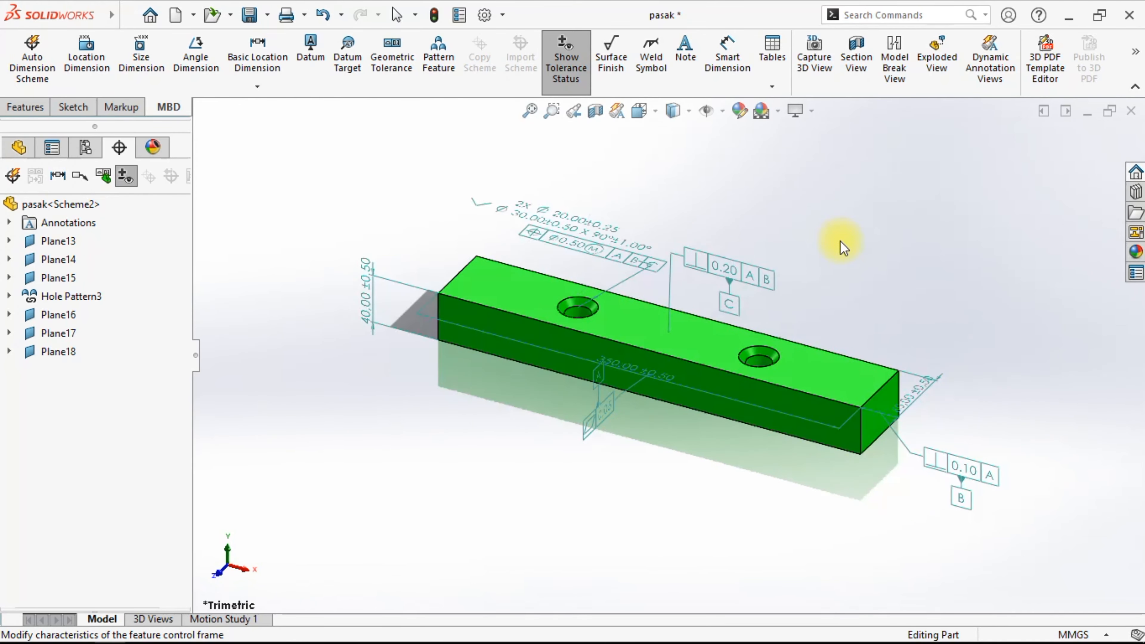
{"action": "scroll", "coordinate": [895, 323], "scroll_direction": "down", "scroll_amount": 2}
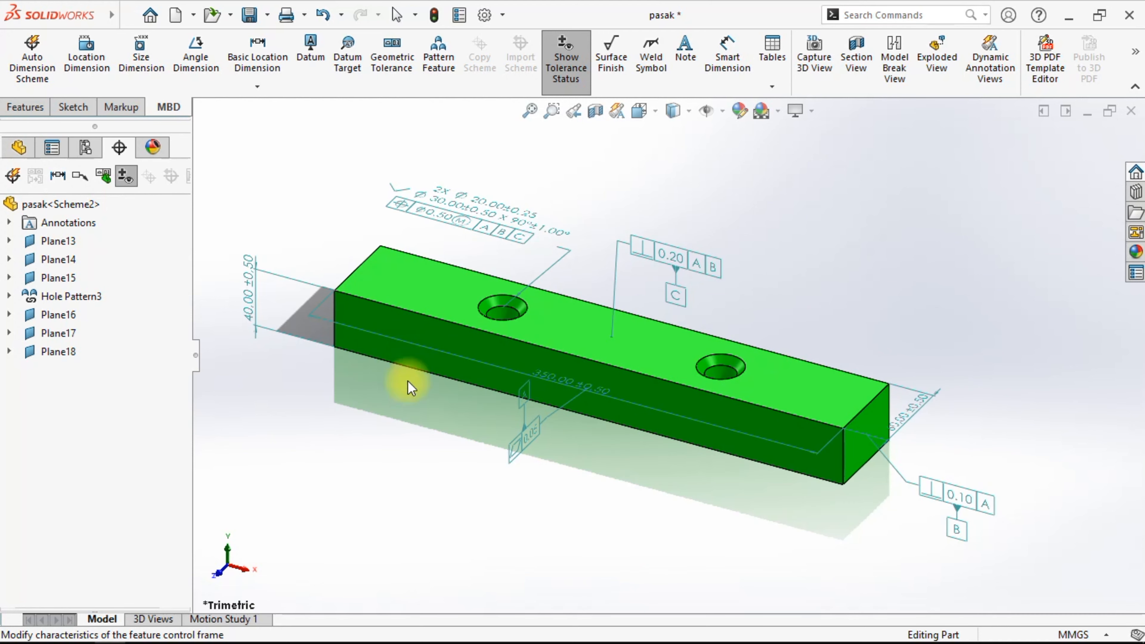
Create a drawing from the part using the custom sheet format "format sheet a4 potrait.slddrt"
{"action": "left_click", "coordinate": [127, 15]}
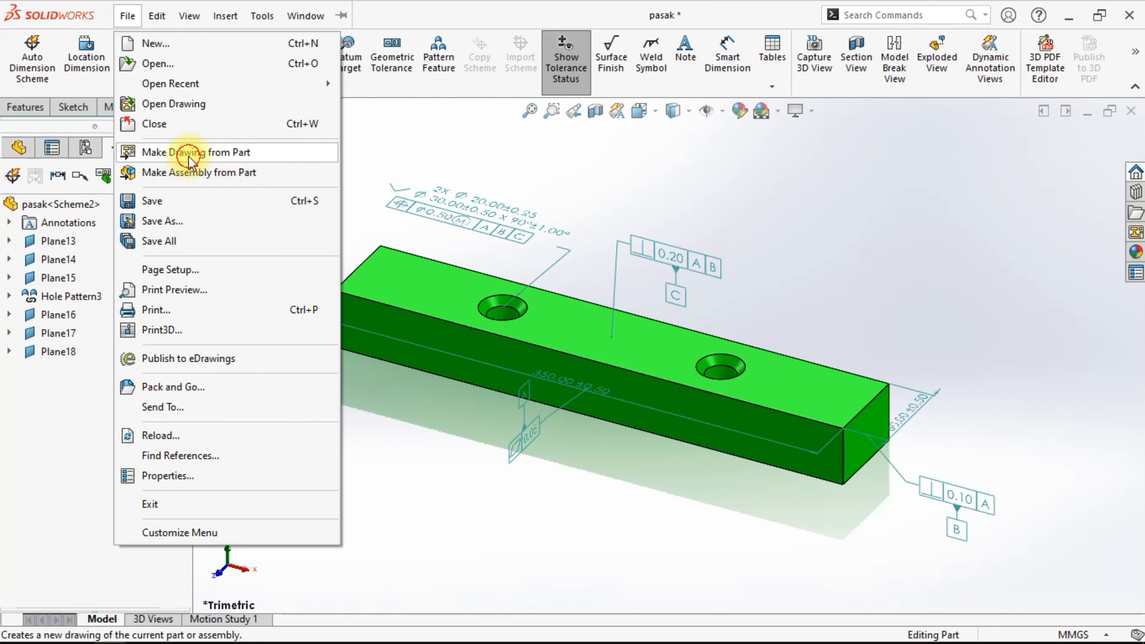
{"action": "left_click", "coordinate": [189, 155]}
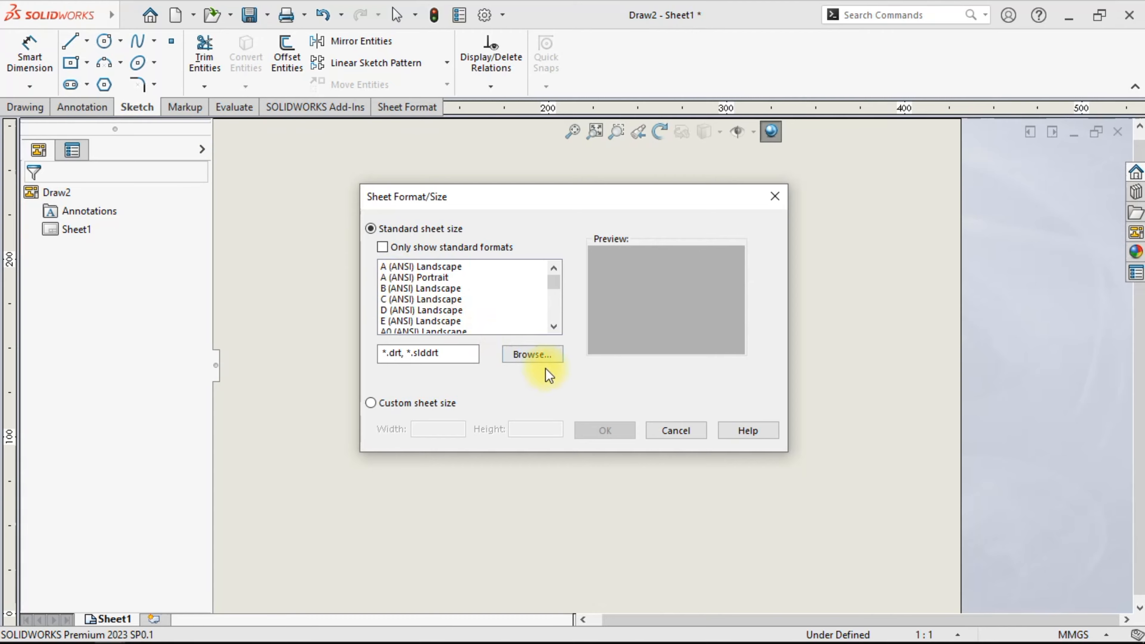
{"action": "left_click", "coordinate": [541, 356]}
{"action": "scroll", "coordinate": [757, 397], "scroll_direction": "down", "scroll_amount": 7}
{"action": "scroll", "coordinate": [758, 428], "scroll_direction": "down", "scroll_amount": 5}
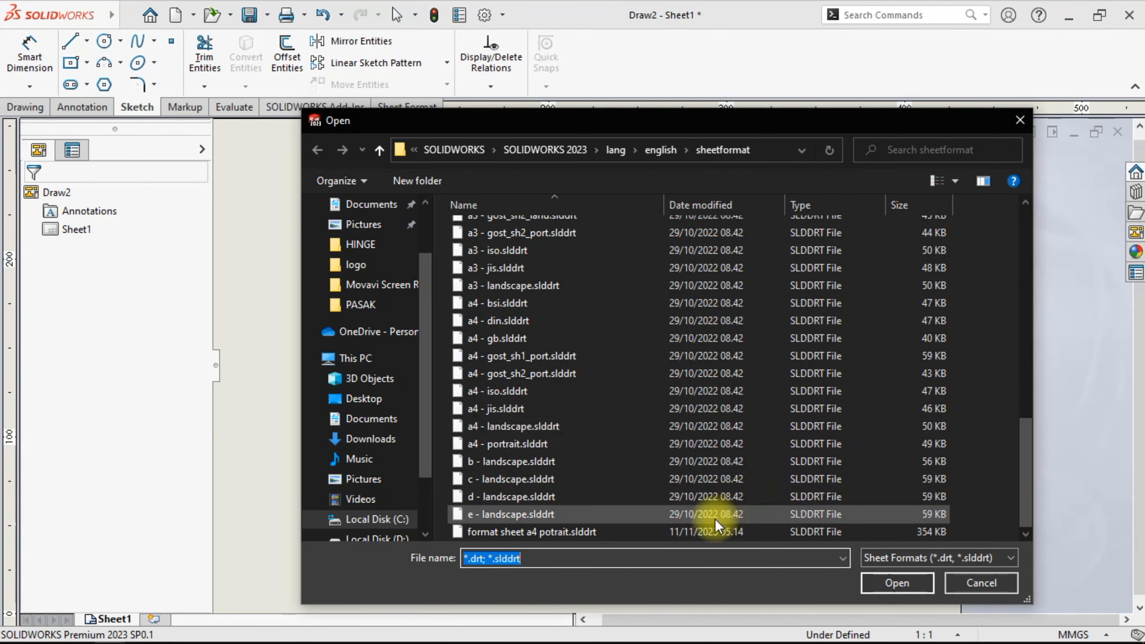
{"action": "left_click", "coordinate": [637, 532]}
{"action": "double_click", "coordinate": [637, 532]}
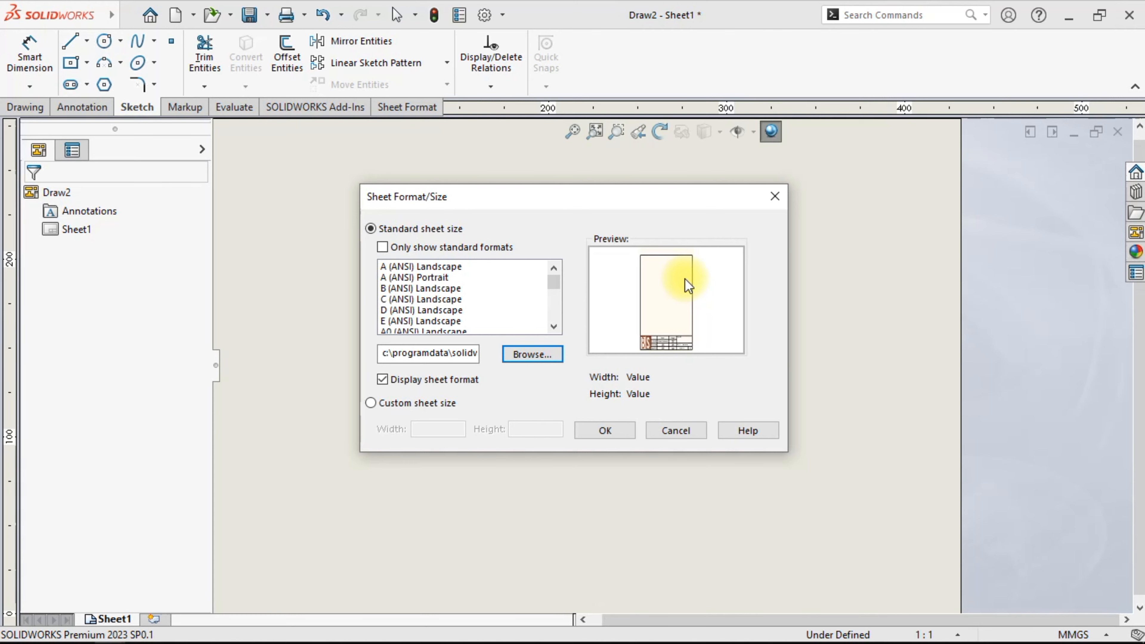
{"action": "left_click", "coordinate": [615, 432]}
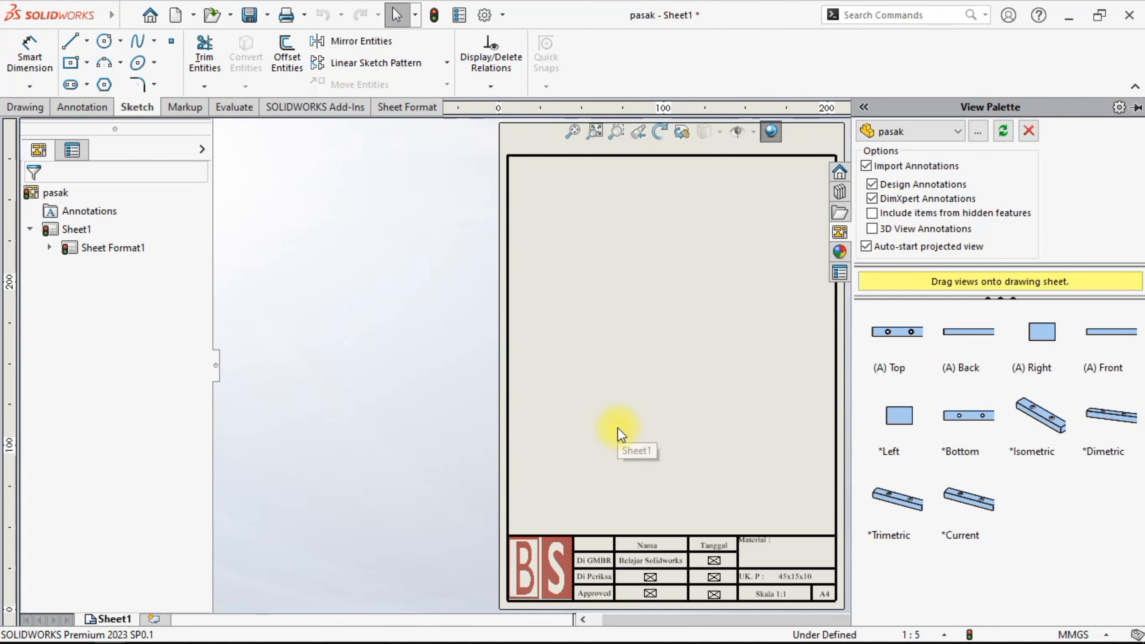
Place the front view on the sheet with design and DimXpert annotations imported, and add projected right, top and isometric views
{"action": "scroll", "coordinate": [803, 440], "scroll_direction": "up", "scroll_amount": 2}
{"action": "scroll", "coordinate": [770, 432], "scroll_direction": "down", "scroll_amount": 2}
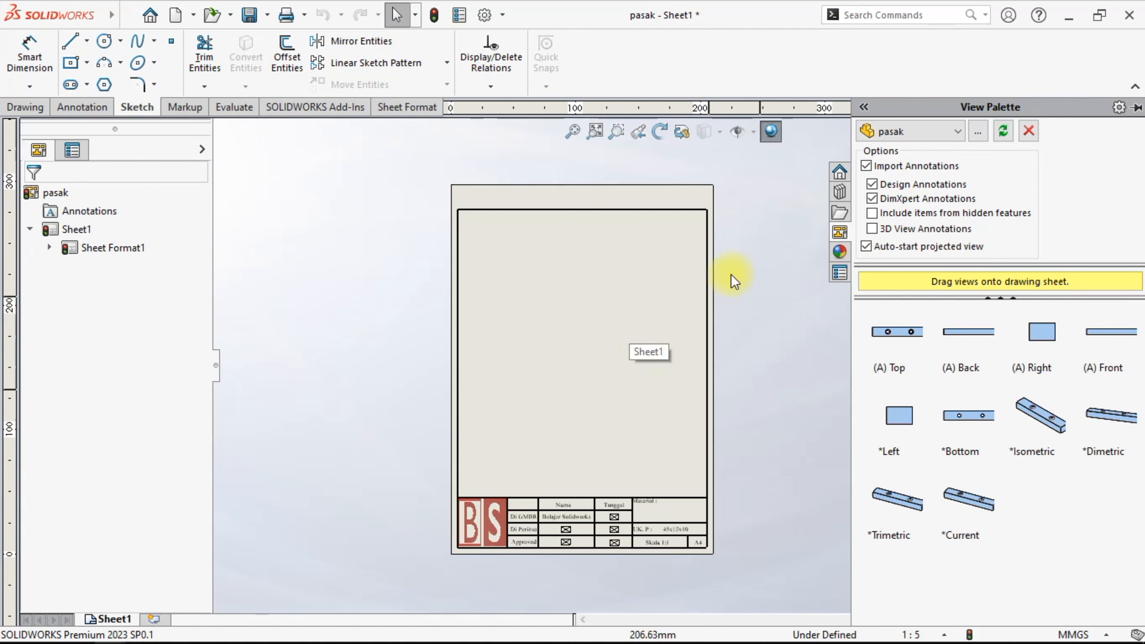
{"action": "left_click", "coordinate": [866, 166]}
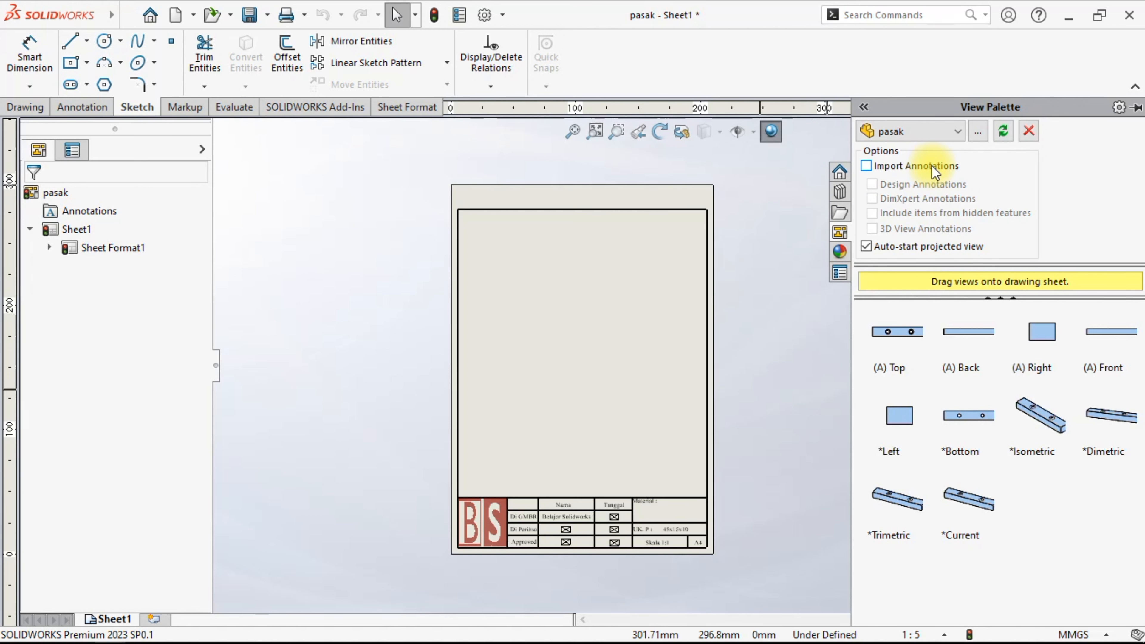
{"action": "left_click", "coordinate": [866, 167]}
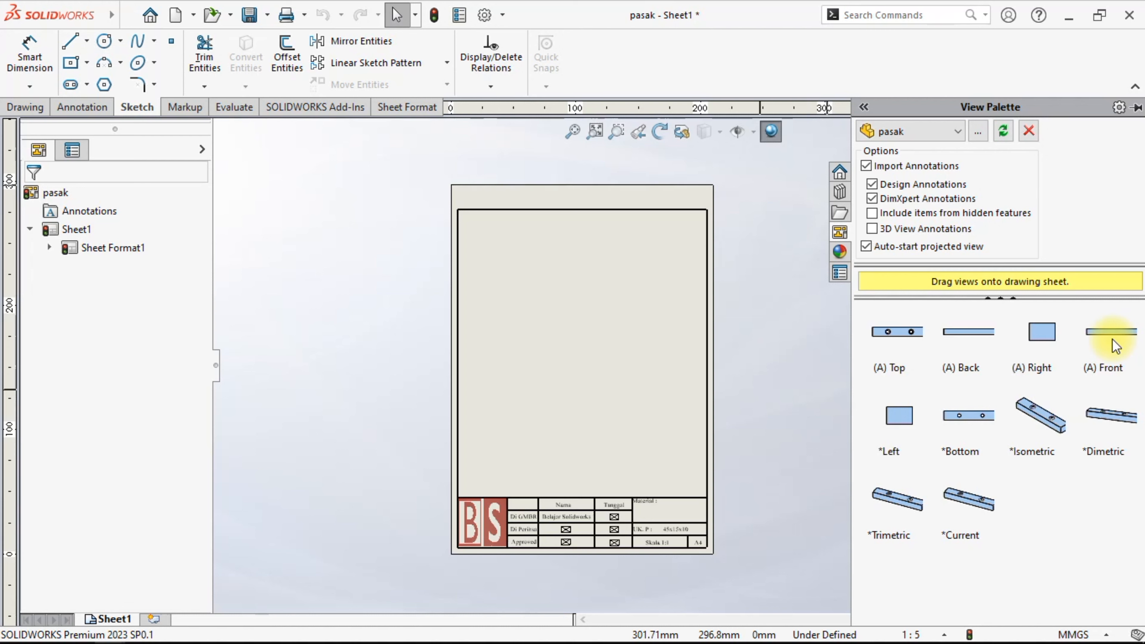
{"action": "mouse_move", "coordinate": [1116, 345]}
{"action": "left_mouse_down"}
{"action": "mouse_move", "coordinate": [794, 379]}
{"action": "mouse_move", "coordinate": [583, 340]}
{"action": "mouse_move", "coordinate": [524, 344]}
{"action": "mouse_move", "coordinate": [517, 405]}
{"action": "mouse_move", "coordinate": [513, 349]}
{"action": "left_mouse_up"}
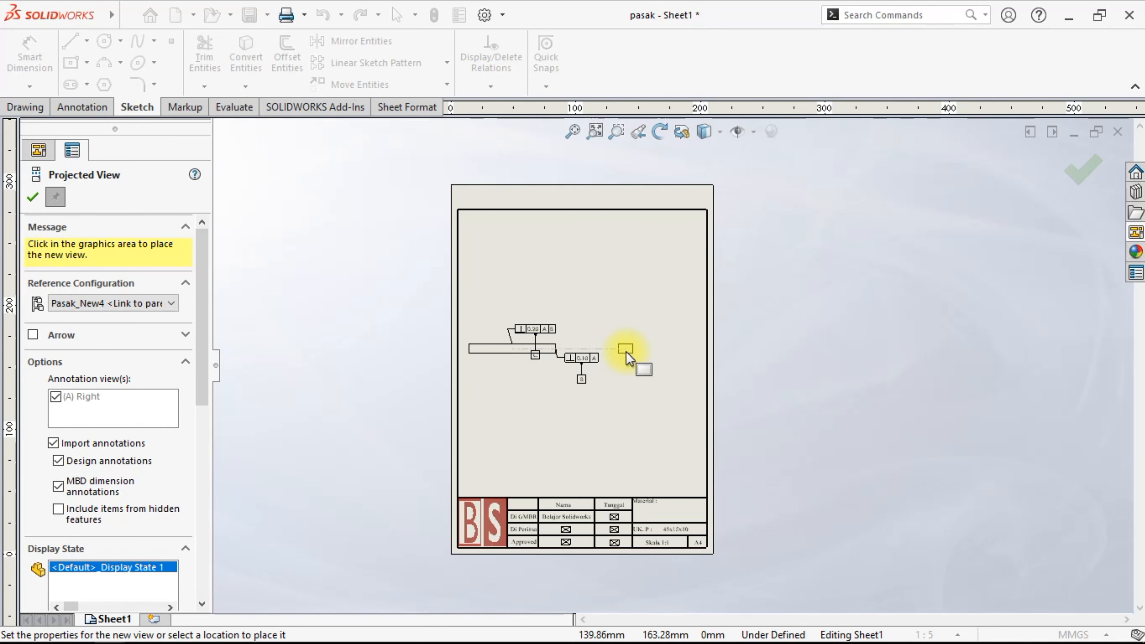
{"action": "left_click", "coordinate": [626, 352]}
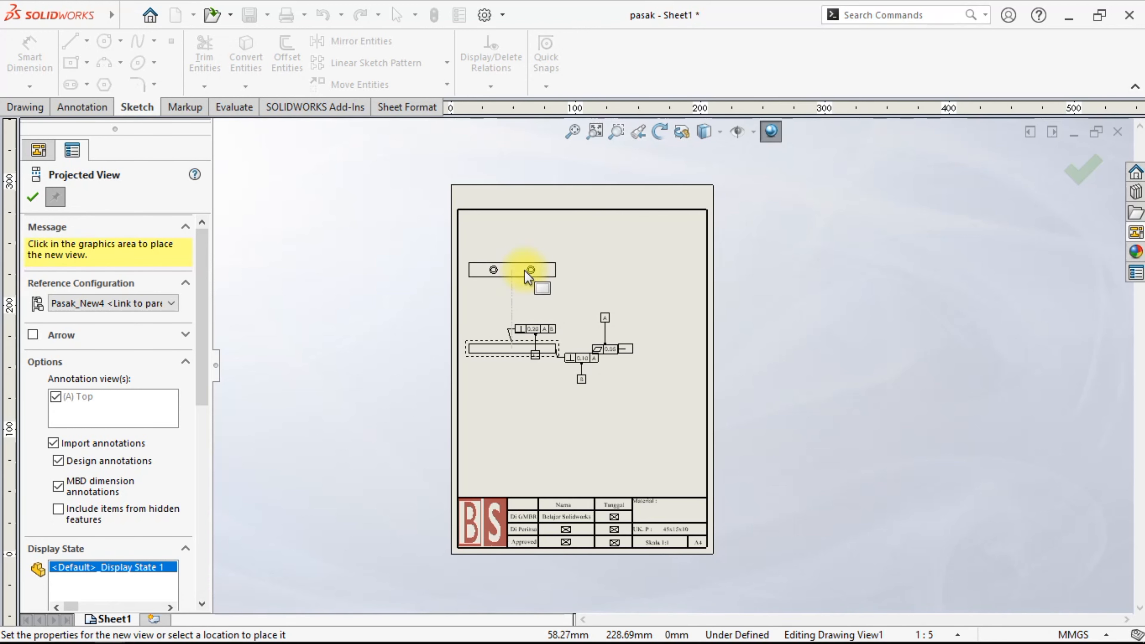
{"action": "left_click", "coordinate": [524, 270]}
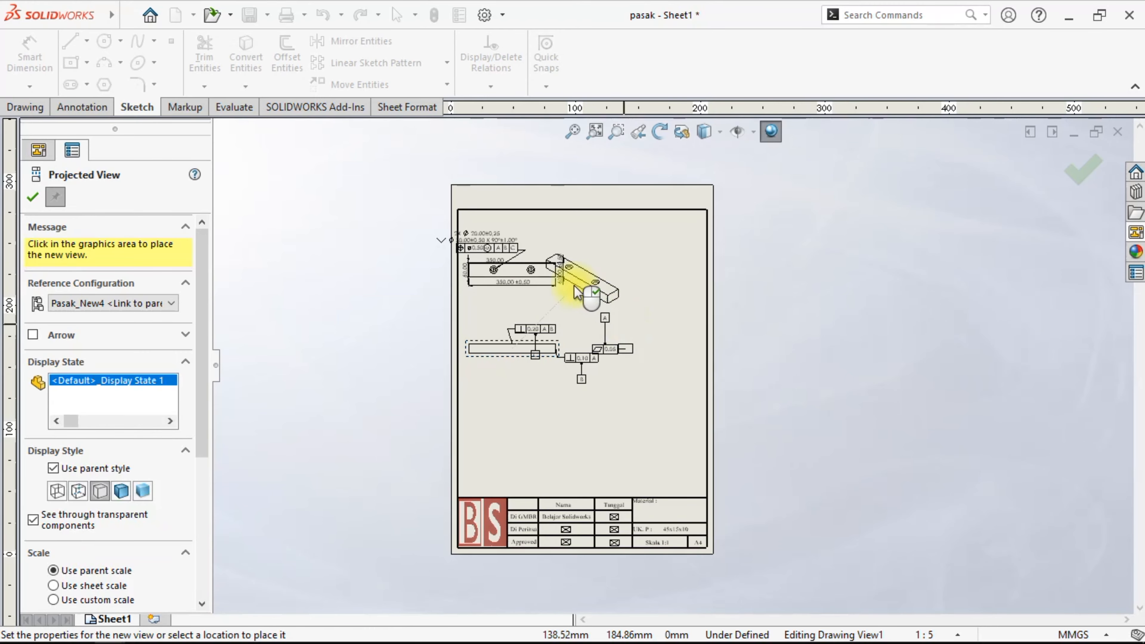
{"action": "left_click", "coordinate": [654, 292]}
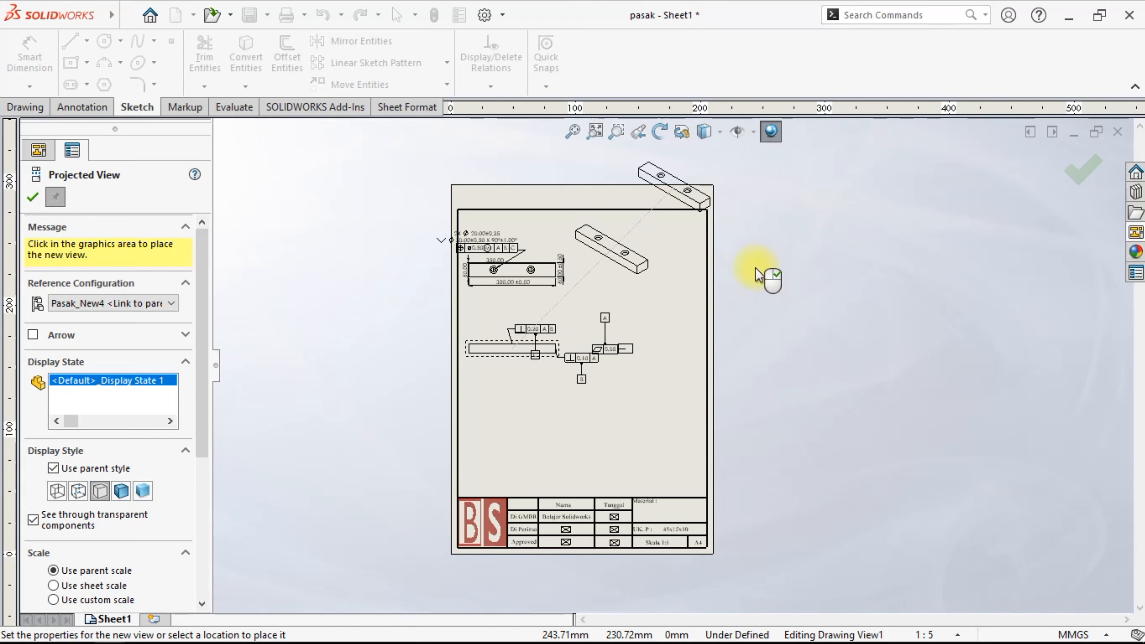
{"action": "key", "text": "Escape"}
Move the isometric view toward the sheet's upper right corner and display it as wireframe
{"action": "scroll", "coordinate": [557, 302], "scroll_direction": "down", "scroll_amount": 3}
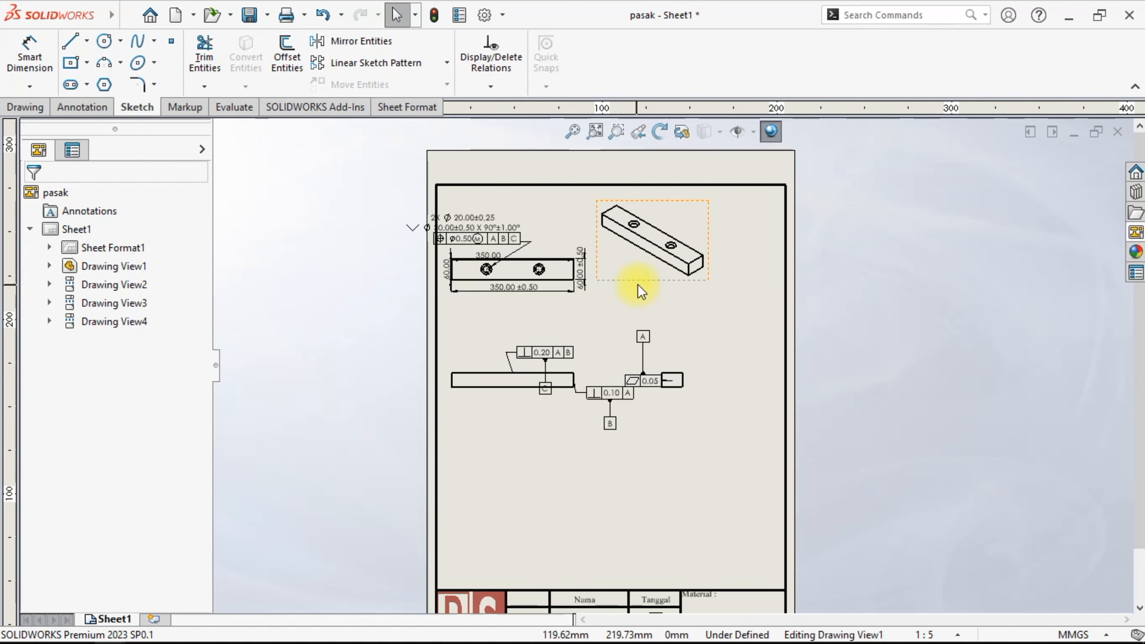
{"action": "left_click_drag", "start_coordinate": [641, 292], "coordinate": [715, 290]}
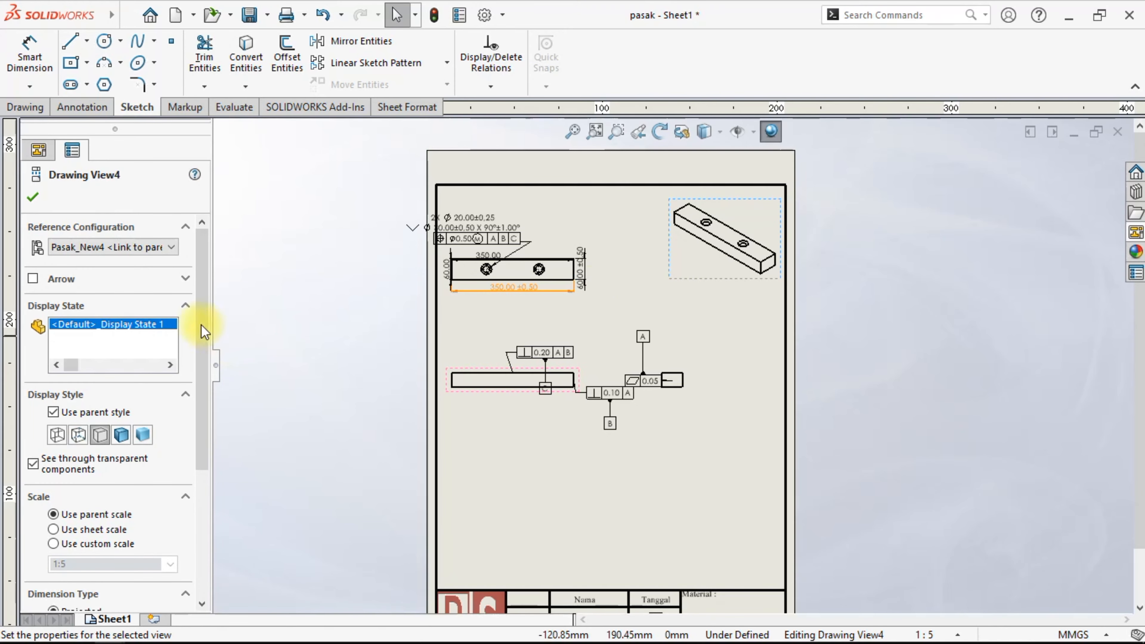
{"action": "scroll", "coordinate": [204, 319], "scroll_direction": "down", "scroll_amount": 2}
{"action": "left_click", "coordinate": [57, 374]}
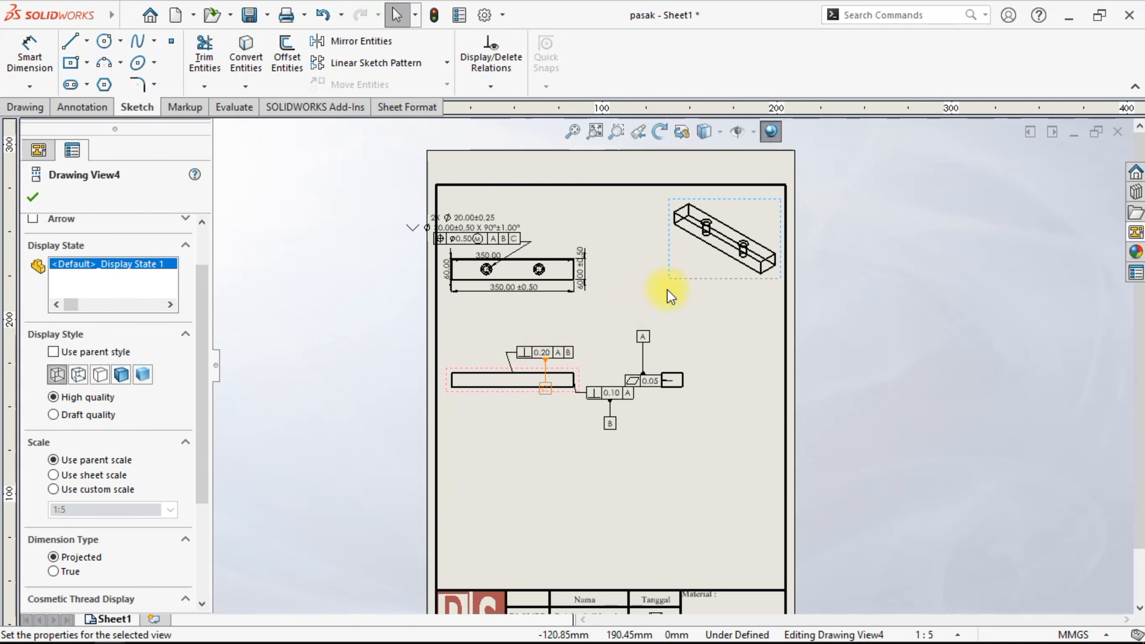
{"action": "left_click", "coordinate": [767, 322]}
{"action": "scroll", "coordinate": [741, 238], "scroll_direction": "down", "scroll_amount": 5}
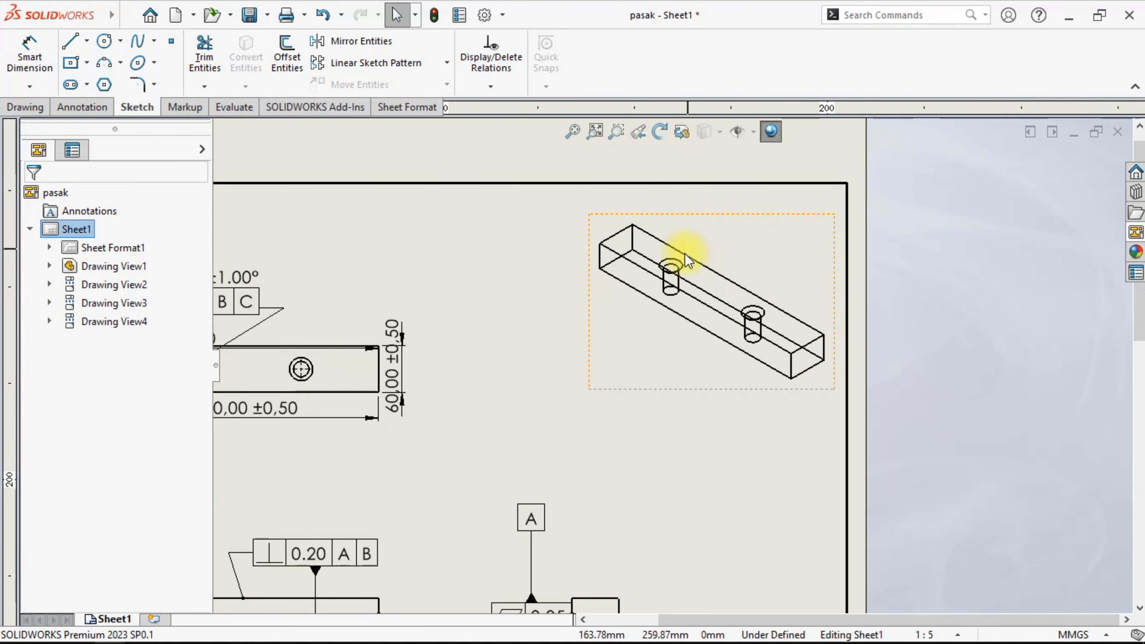
{"action": "scroll", "coordinate": [677, 259], "scroll_direction": "down", "scroll_amount": 2}
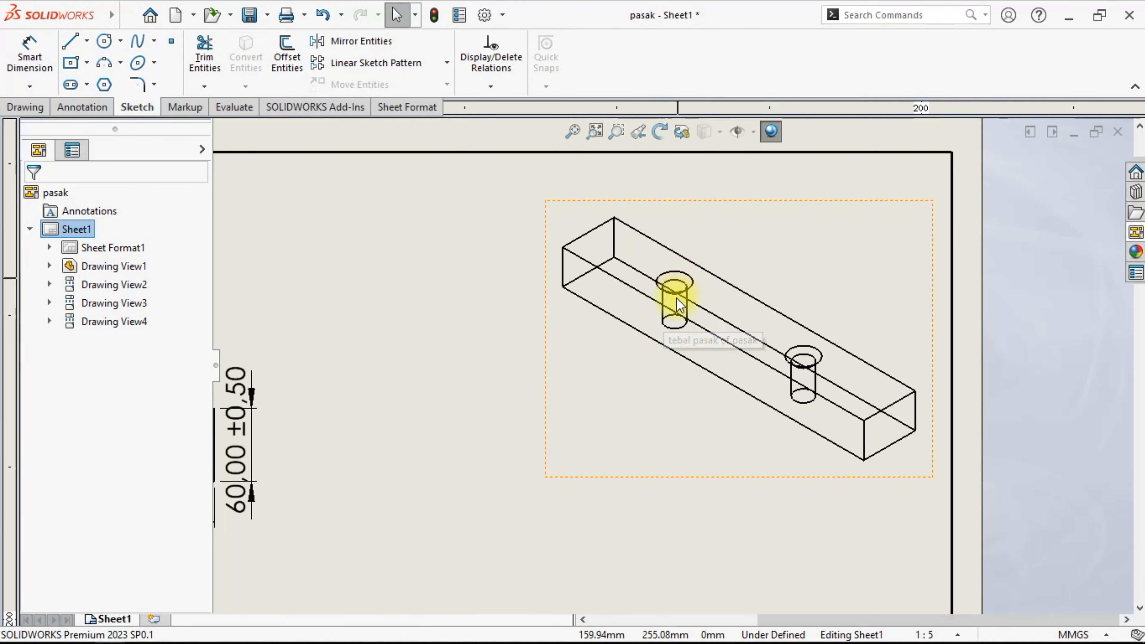
{"action": "scroll", "coordinate": [798, 363], "scroll_direction": "up", "scroll_amount": 3}
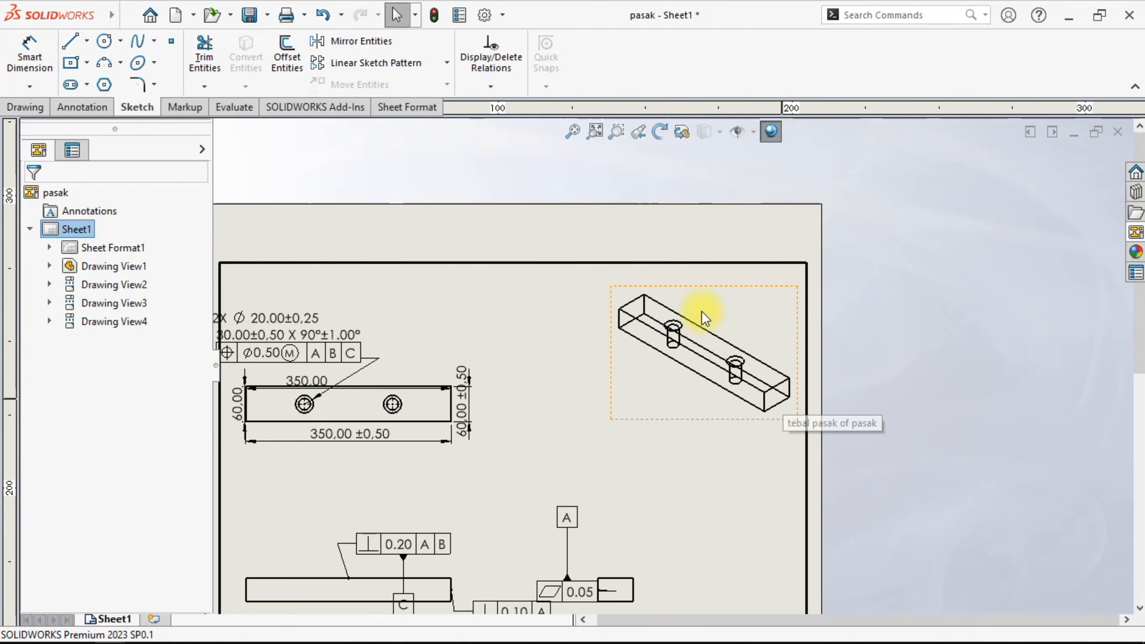
{"action": "scroll", "coordinate": [670, 430], "scroll_direction": "up", "scroll_amount": 3}
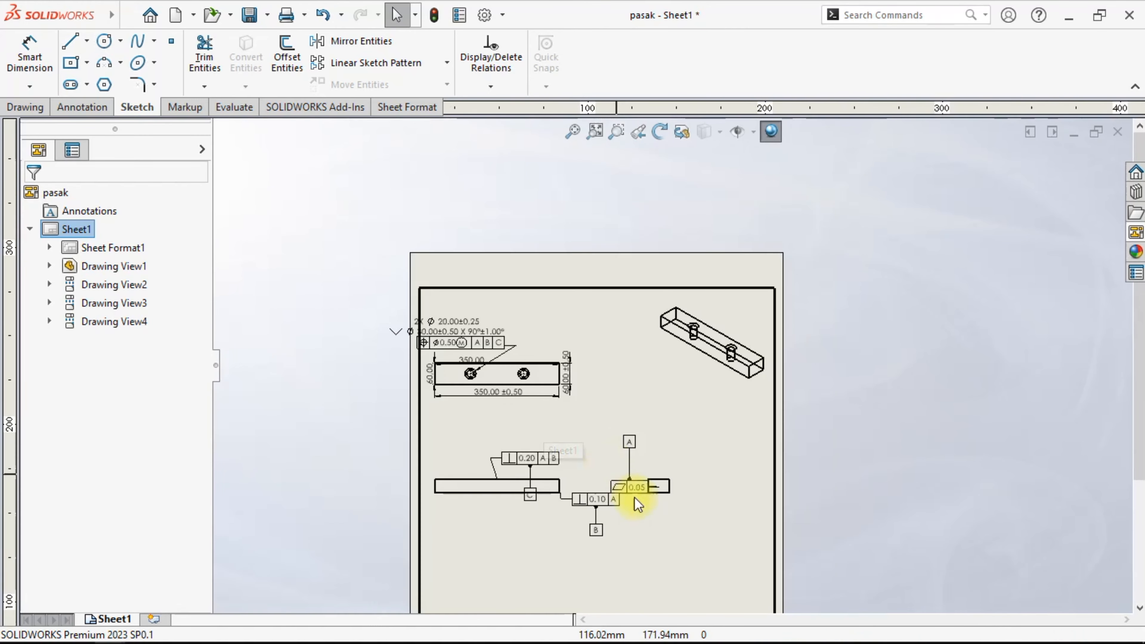
Separate the right view from its 0.05 flatness frame, and bring the datum A symbol closer to the frame
{"action": "scroll", "coordinate": [685, 556], "scroll_direction": "down", "scroll_amount": 3}
{"action": "left_click", "coordinate": [665, 460]}
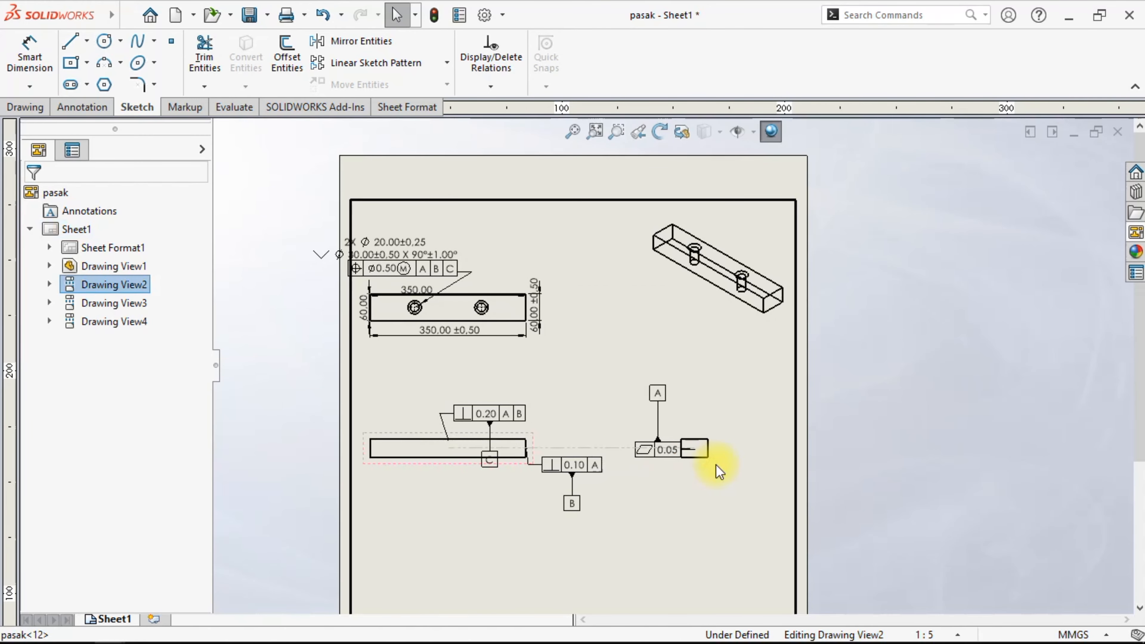
{"action": "mouse_move", "coordinate": [716, 466]}
{"action": "left_mouse_down"}
{"action": "mouse_move", "coordinate": [768, 467]}
{"action": "mouse_move", "coordinate": [675, 453]}
{"action": "left_mouse_up"}
{"action": "left_click", "coordinate": [739, 517]}
{"action": "left_click", "coordinate": [674, 510]}
{"action": "left_click_drag", "start_coordinate": [681, 392], "coordinate": [682, 413]}
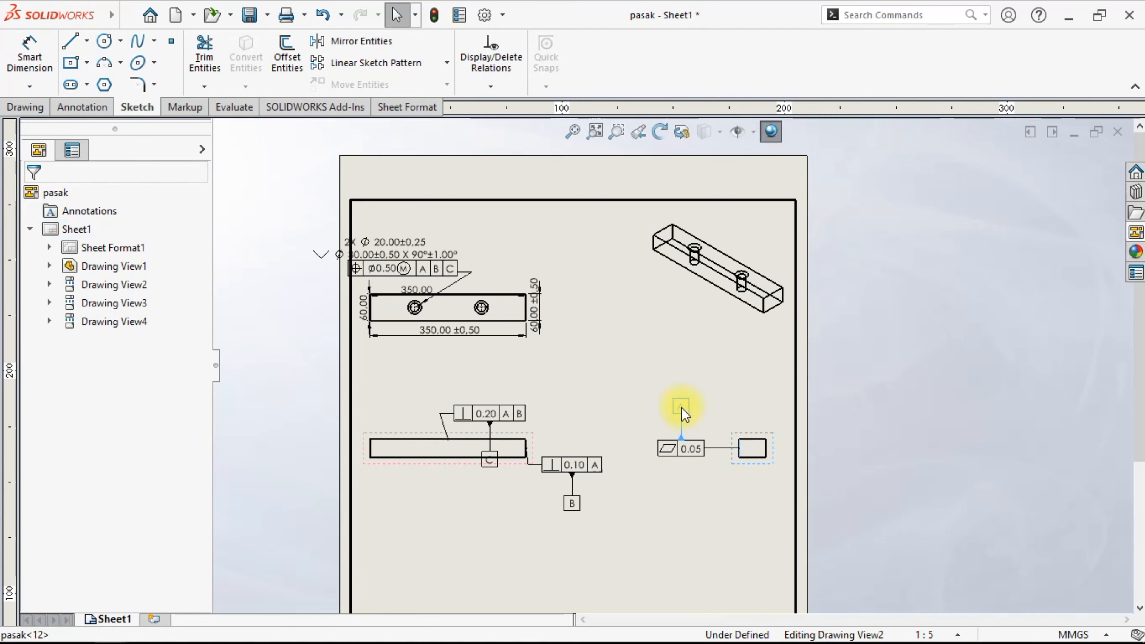
Shift the front view right and slightly down, carrying its aligned top and right views along
{"action": "left_click", "coordinate": [682, 512]}
{"action": "mouse_move", "coordinate": [519, 467]}
{"action": "left_mouse_down"}
{"action": "mouse_move", "coordinate": [530, 487]}
{"action": "mouse_move", "coordinate": [586, 482]}
{"action": "mouse_move", "coordinate": [567, 524]}
{"action": "mouse_move", "coordinate": [569, 492]}
{"action": "left_mouse_up"}
{"action": "left_click", "coordinate": [568, 519]}
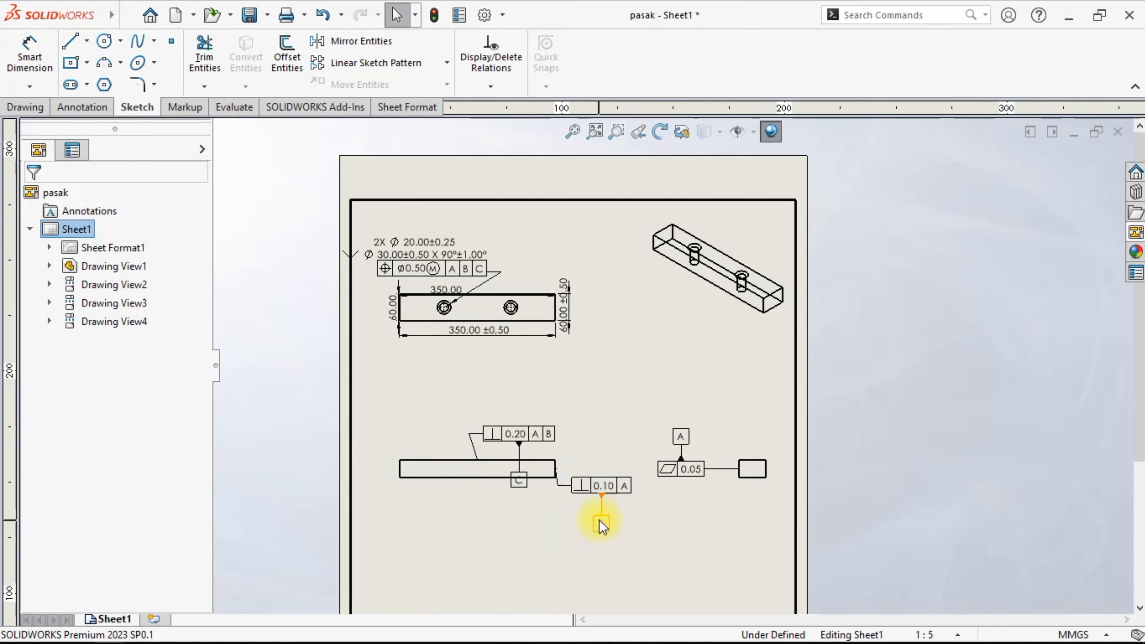
Move the 0.10 perpendicularity frame with datum B below the front view and the 0.20 frame with datum C above it
{"action": "left_click", "coordinate": [602, 526]}
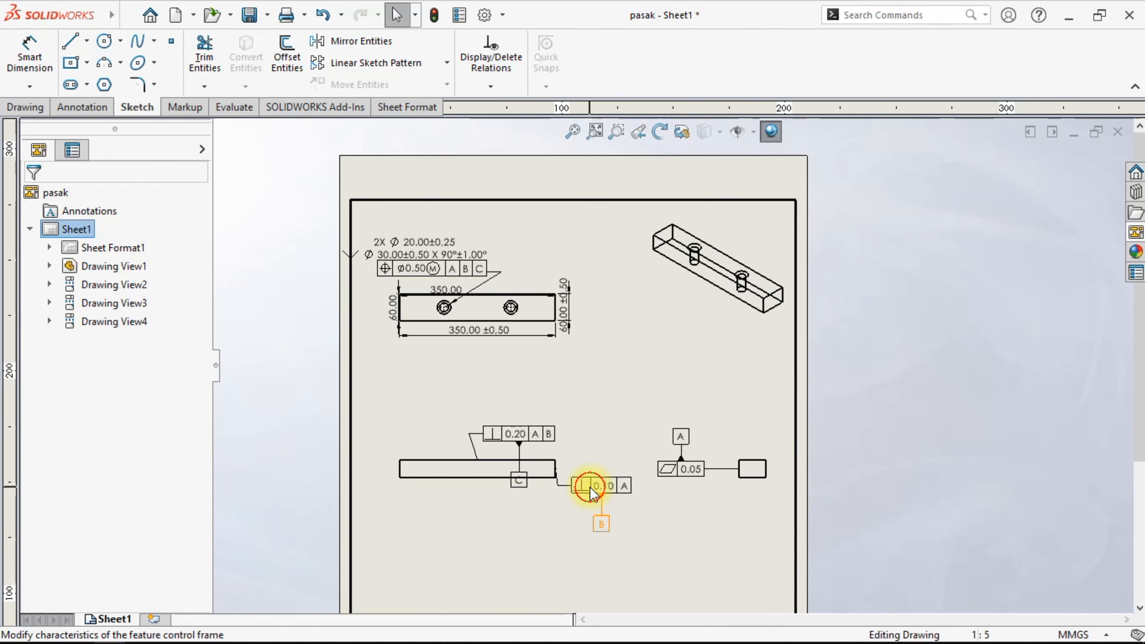
{"action": "left_click_drag", "start_coordinate": [589, 488], "coordinate": [492, 564]}
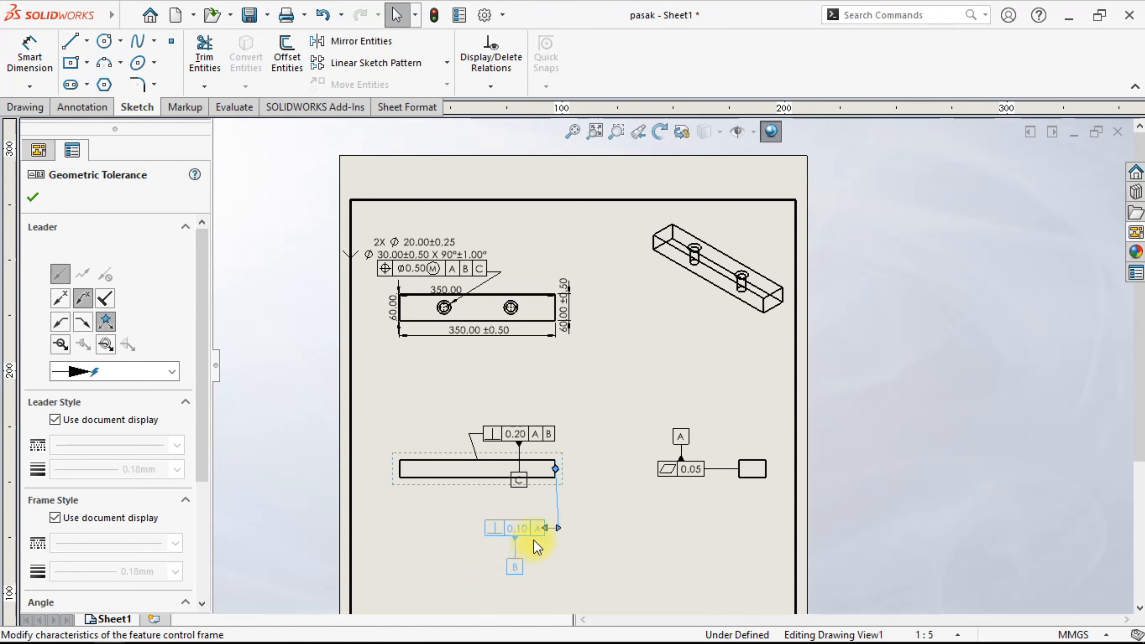
{"action": "left_click", "coordinate": [608, 534]}
{"action": "left_click_drag", "start_coordinate": [490, 424], "coordinate": [477, 380]}
{"action": "left_click_drag", "start_coordinate": [504, 443], "coordinate": [424, 395]}
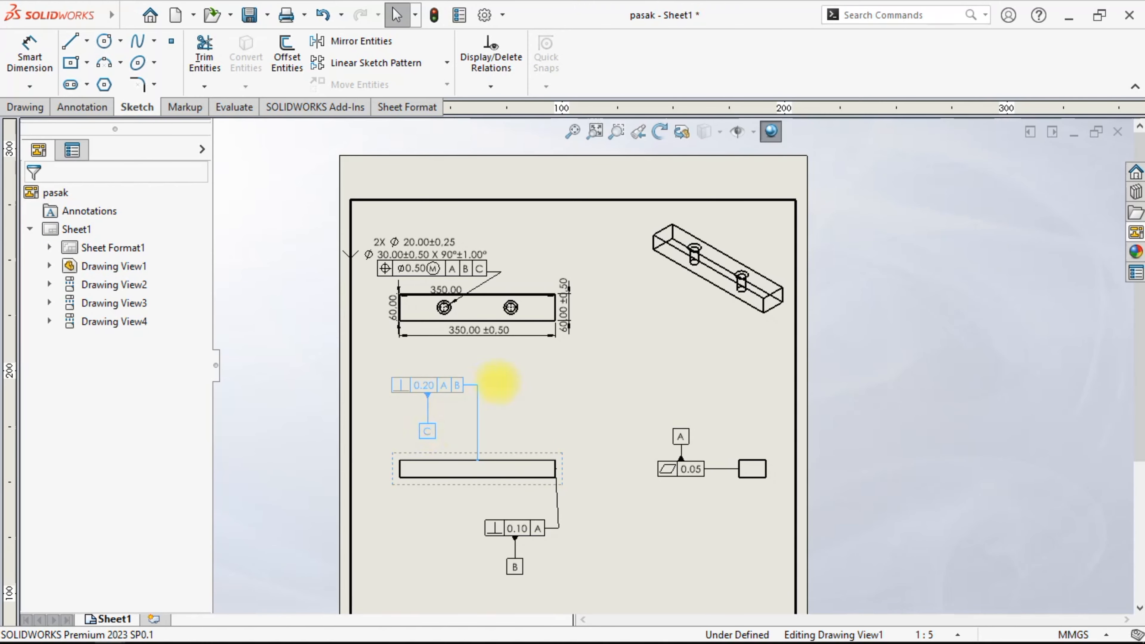
Raise the countersunk hole callout above the top view and move the plain 350 dimension below the 350 ±0.50 dimension
{"action": "scroll", "coordinate": [456, 280], "scroll_direction": "down", "scroll_amount": 3}
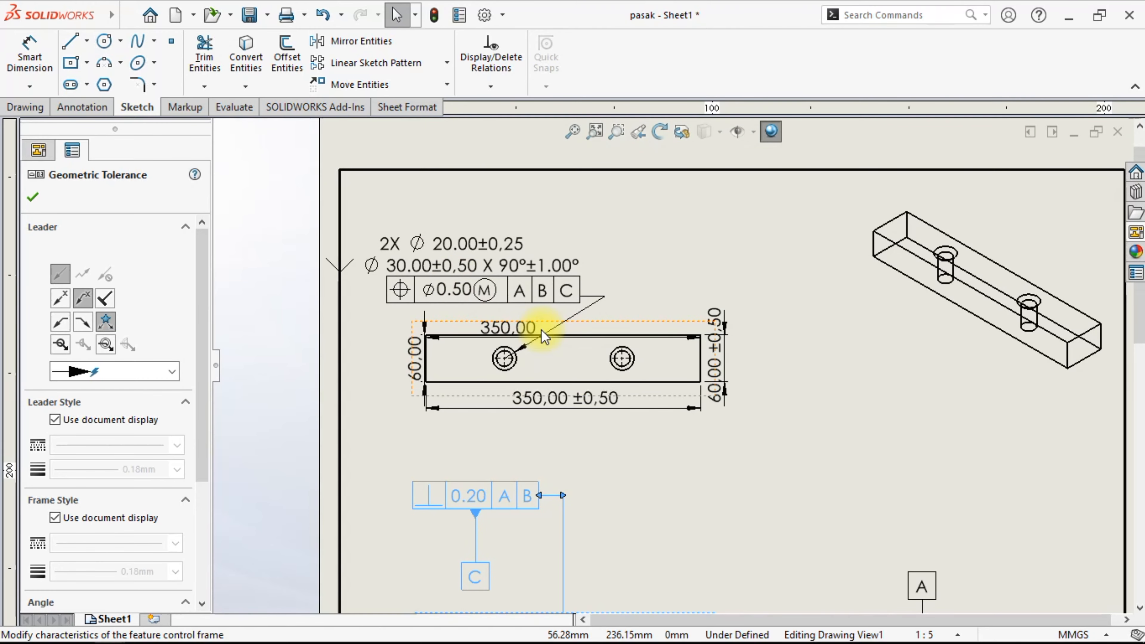
{"action": "left_click", "coordinate": [505, 239]}
{"action": "left_click_drag", "start_coordinate": [504, 238], "coordinate": [512, 195]}
{"action": "left_click", "coordinate": [512, 193]}
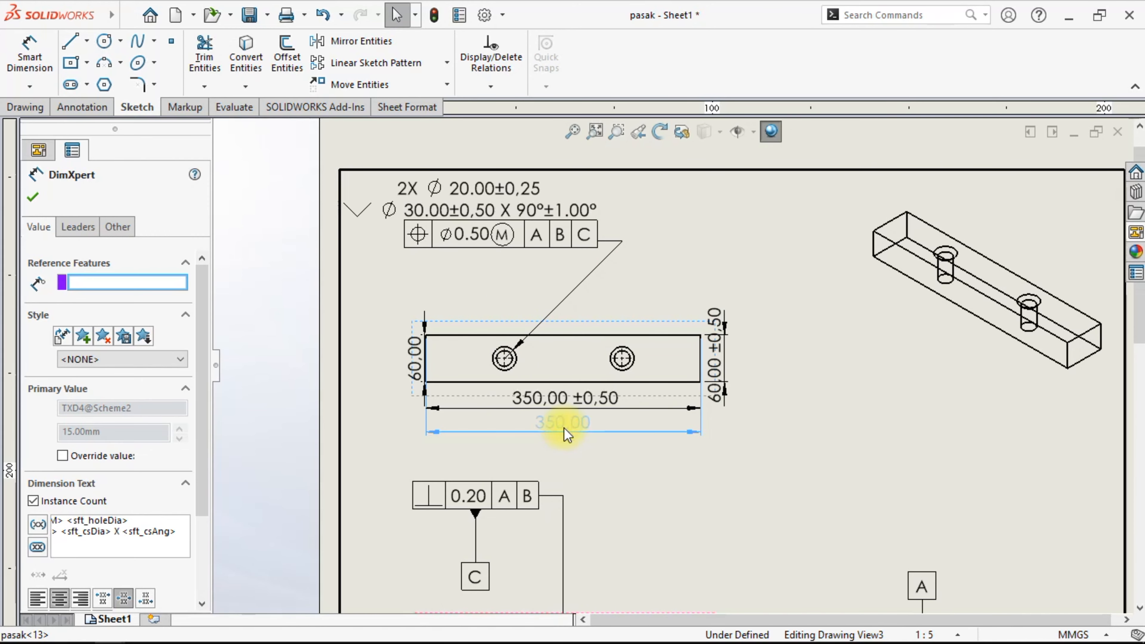
{"action": "left_click", "coordinate": [564, 434]}
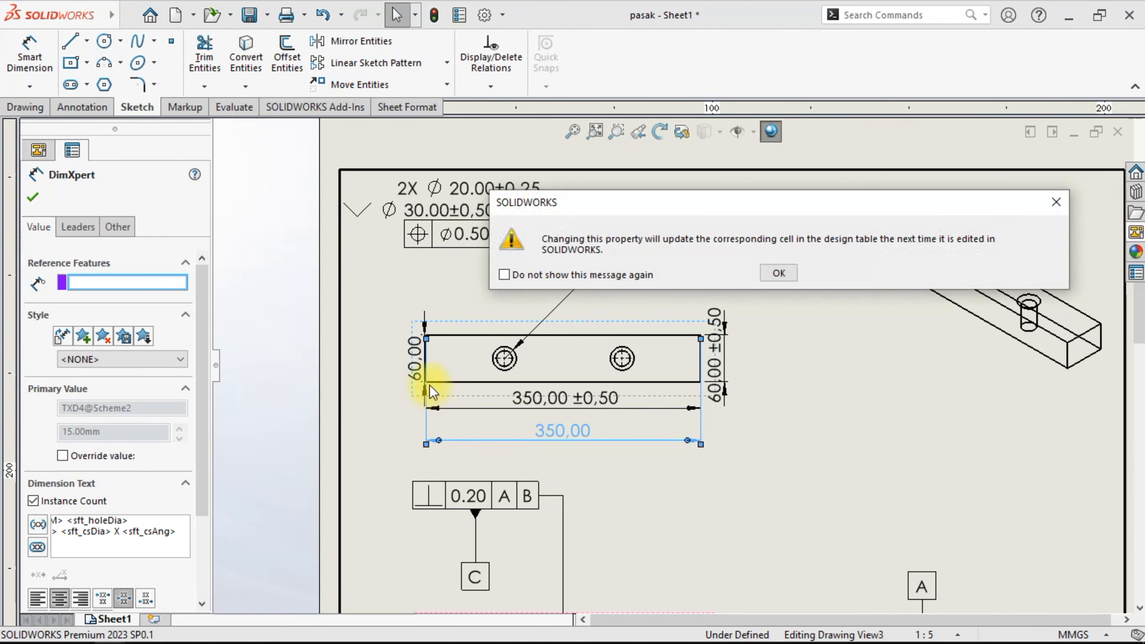
{"action": "left_click", "coordinate": [775, 279]}
Move the 60 and 60 ±0.50 height dimensions farther out from the two ends of the top view
{"action": "left_click", "coordinate": [400, 369]}
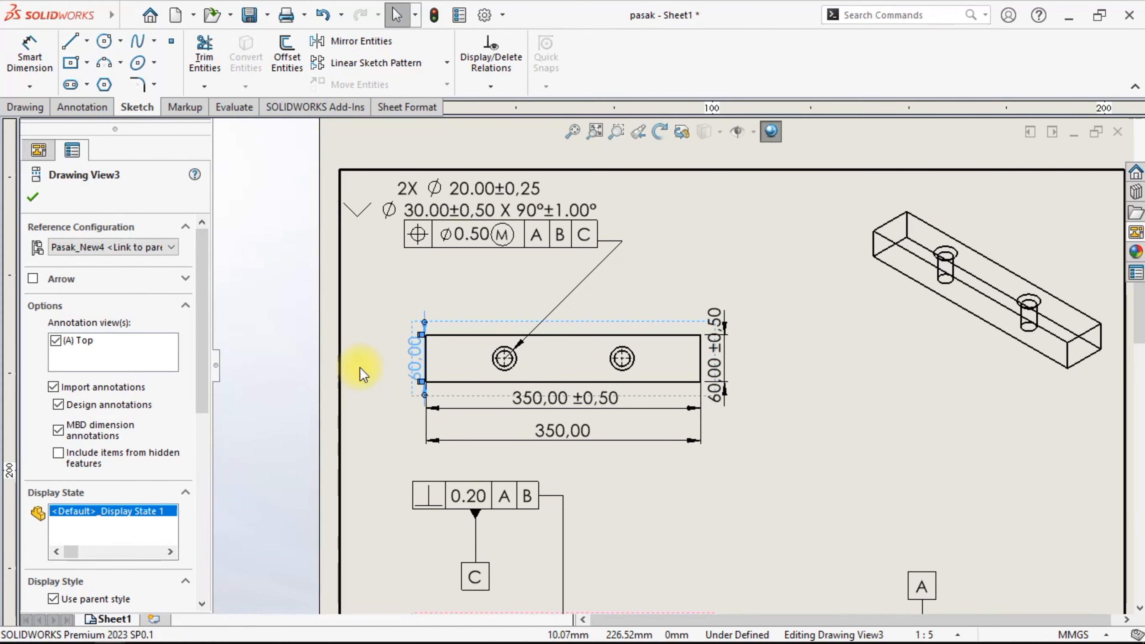
{"action": "left_click", "coordinate": [785, 296]}
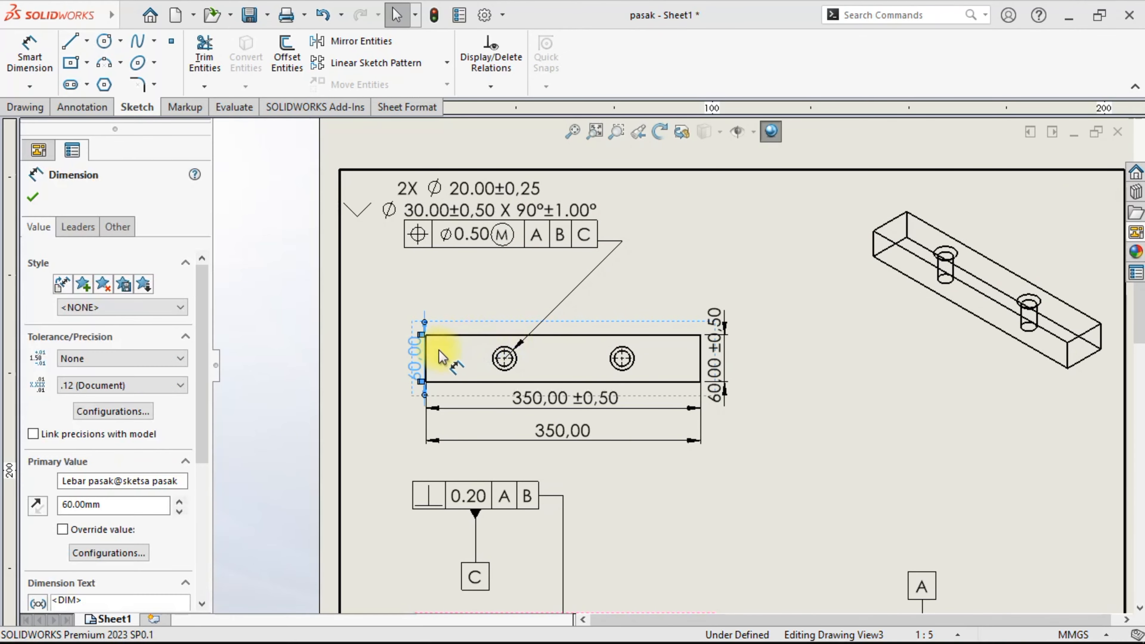
{"action": "left_click_drag", "start_coordinate": [416, 357], "coordinate": [379, 359]}
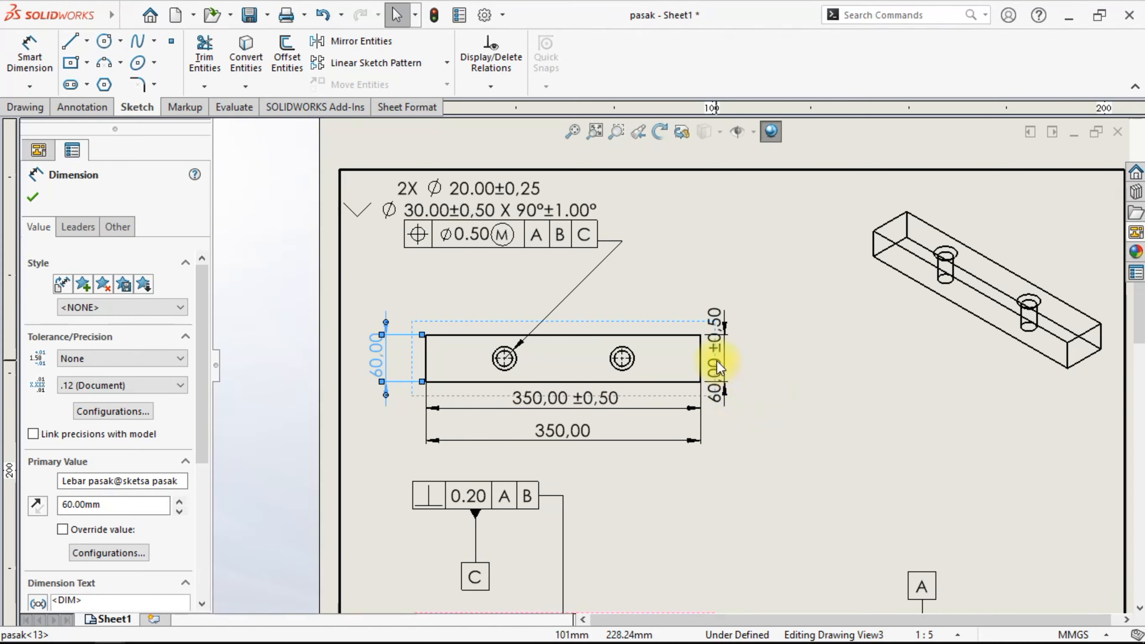
{"action": "left_click_drag", "start_coordinate": [719, 368], "coordinate": [756, 367]}
{"action": "left_click", "coordinate": [841, 459]}
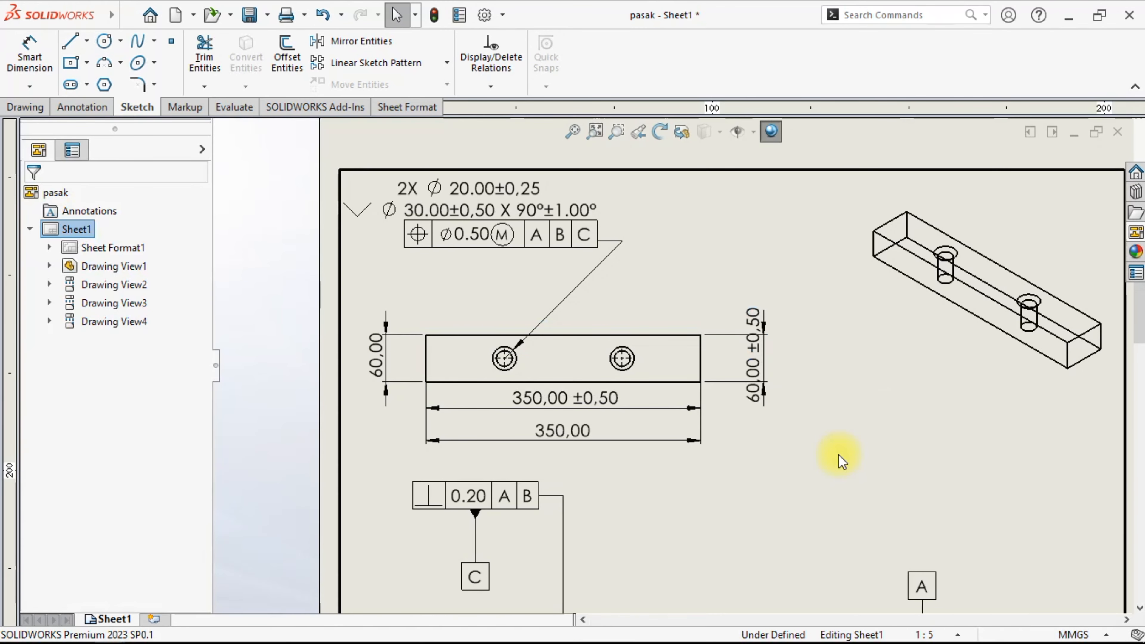
Display the front view as wireframe so that its holes show in it and in the right view
{"action": "scroll", "coordinate": [838, 455], "scroll_direction": "up", "scroll_amount": 6}
{"action": "scroll", "coordinate": [741, 493], "scroll_direction": "down", "scroll_amount": 6}
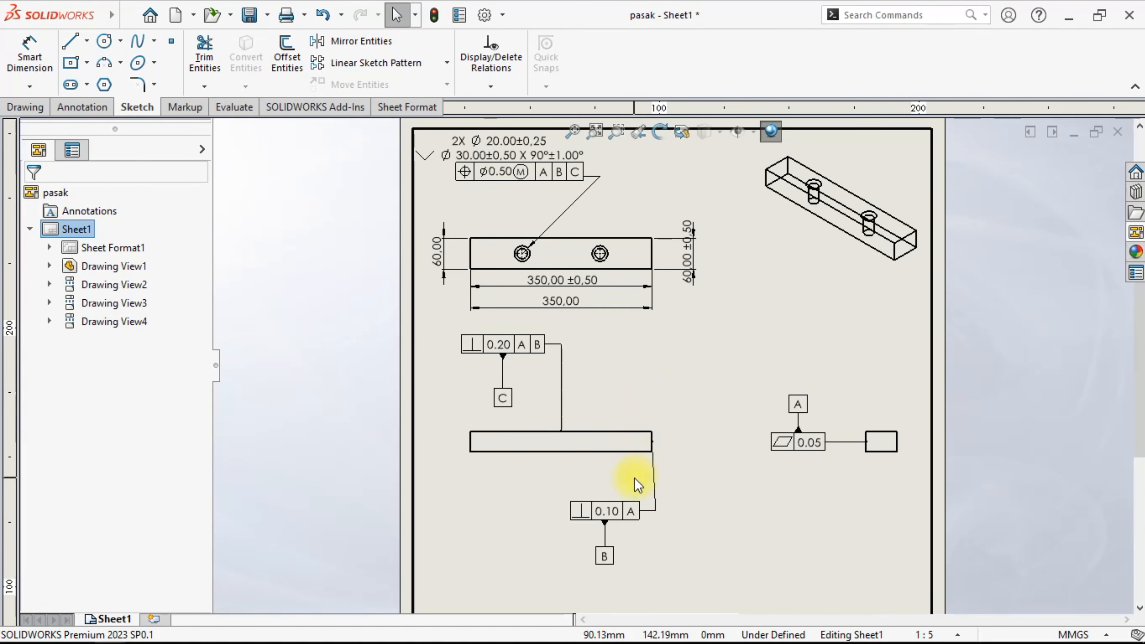
{"action": "scroll", "coordinate": [646, 378], "scroll_direction": "up", "scroll_amount": 3}
{"action": "scroll", "coordinate": [703, 410], "scroll_direction": "down", "scroll_amount": 2}
{"action": "scroll", "coordinate": [729, 338], "scroll_direction": "up", "scroll_amount": 2}
{"action": "scroll", "coordinate": [601, 434], "scroll_direction": "down", "scroll_amount": 2}
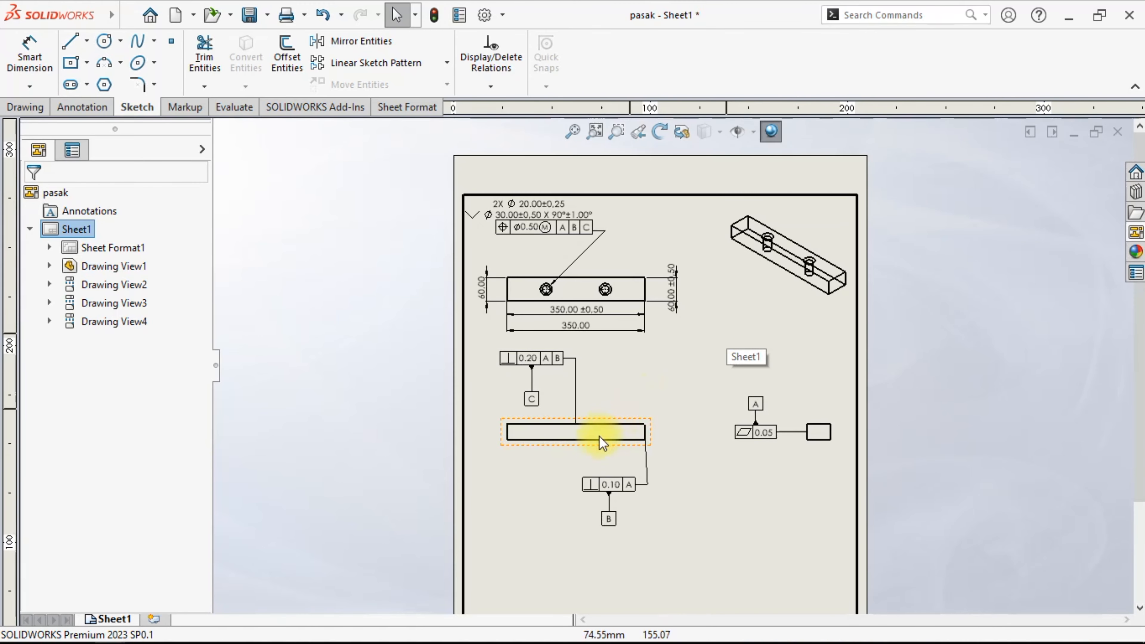
{"action": "left_click", "coordinate": [609, 441]}
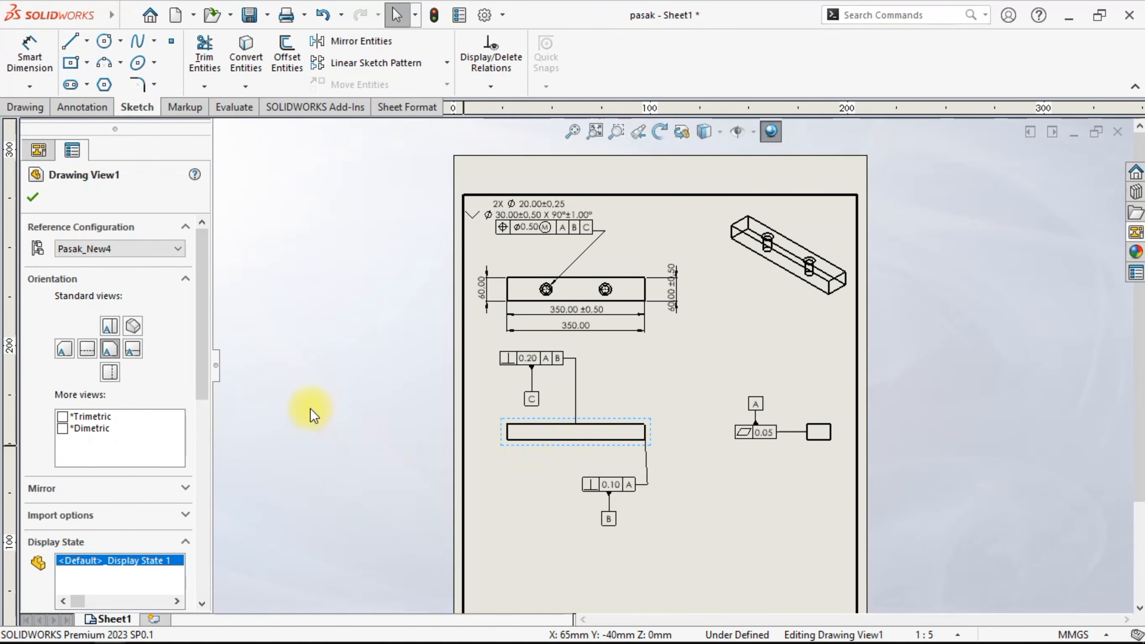
{"action": "left_click_drag", "start_coordinate": [202, 316], "coordinate": [187, 409]}
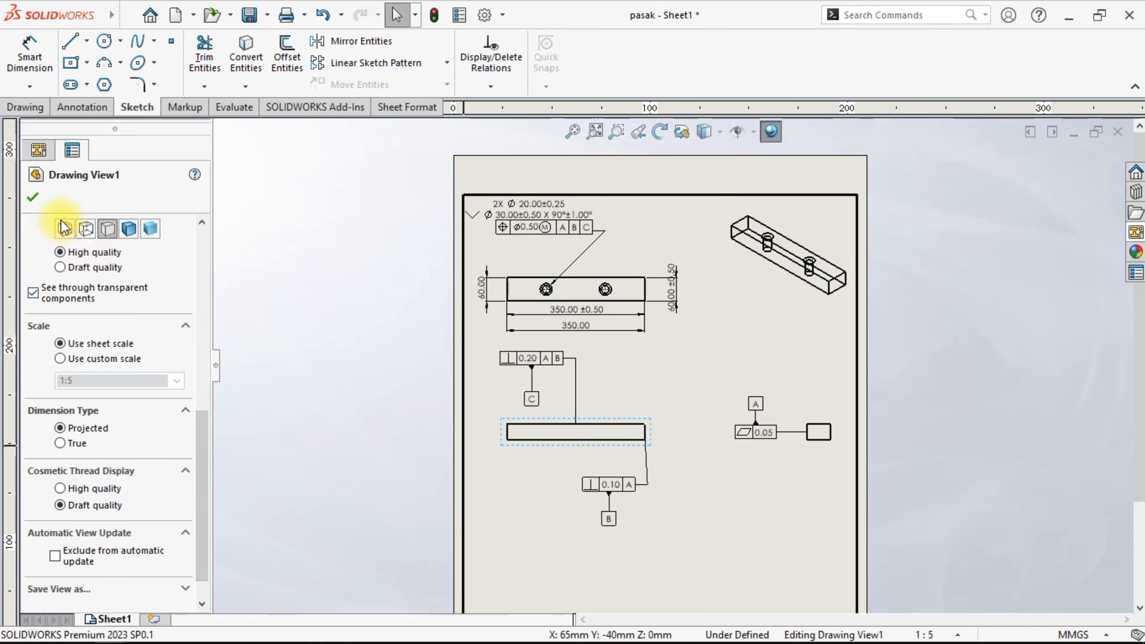
{"action": "left_click", "coordinate": [64, 229]}
{"action": "left_click", "coordinate": [33, 197]}
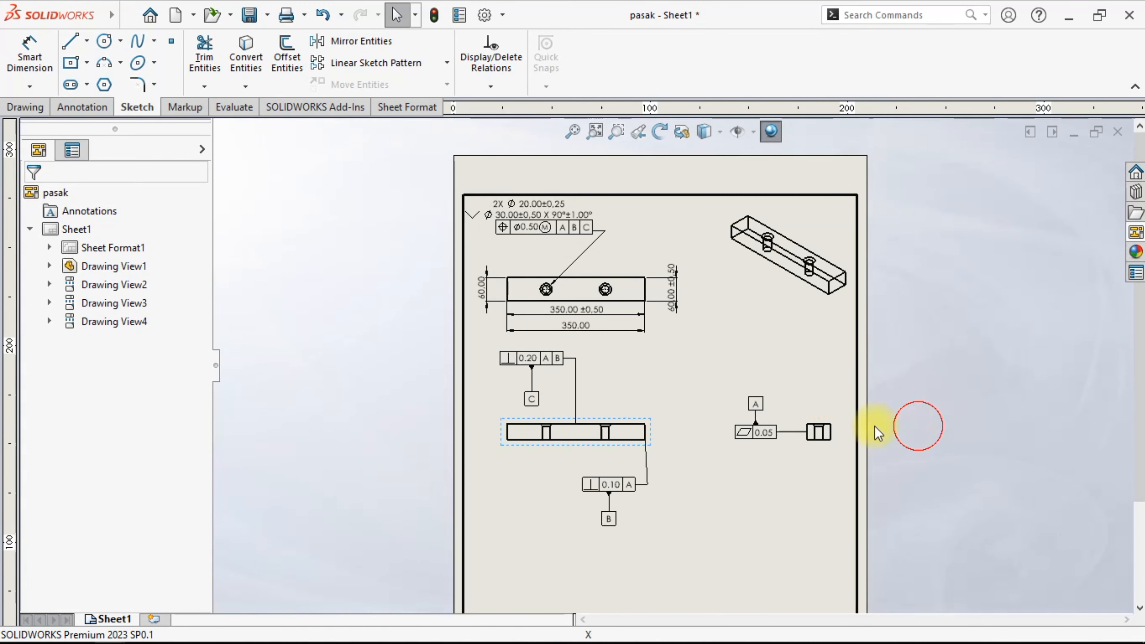
Move the right view with its flatness frame closer to the front view, and lower the hole callout toward the top view
{"action": "scroll", "coordinate": [792, 445], "scroll_direction": "up", "scroll_amount": 2}
{"action": "mouse_move", "coordinate": [807, 447]}
{"action": "left_mouse_down"}
{"action": "mouse_move", "coordinate": [702, 446]}
{"action": "mouse_move", "coordinate": [744, 443]}
{"action": "left_mouse_up"}
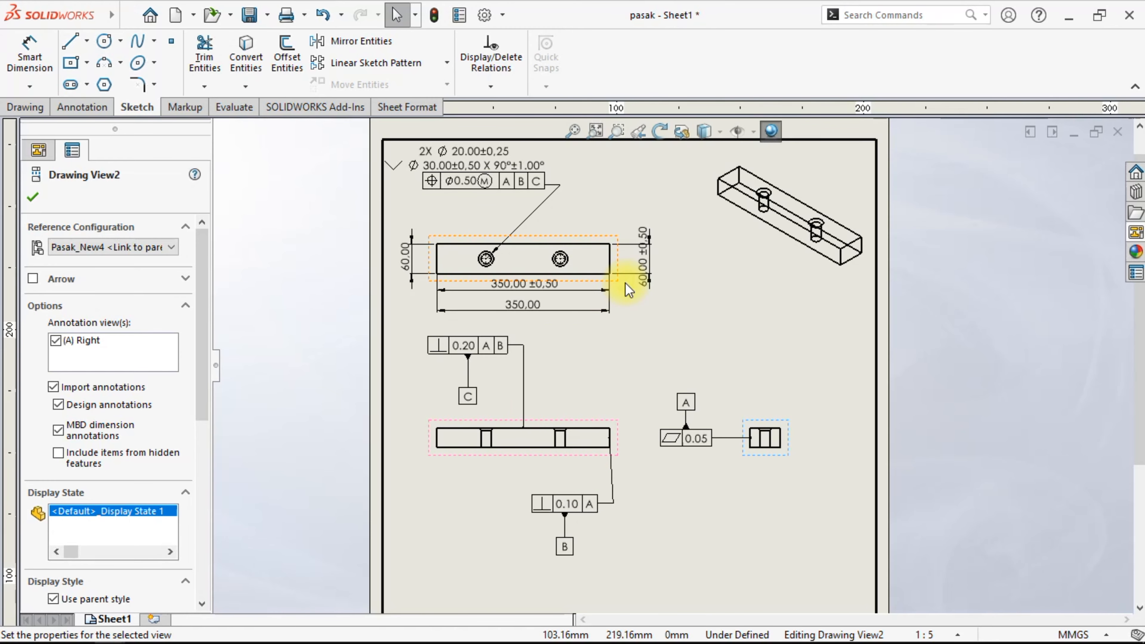
{"action": "scroll", "coordinate": [630, 304], "scroll_direction": "up", "scroll_amount": 1}
{"action": "scroll", "coordinate": [636, 343], "scroll_direction": "down", "scroll_amount": 2}
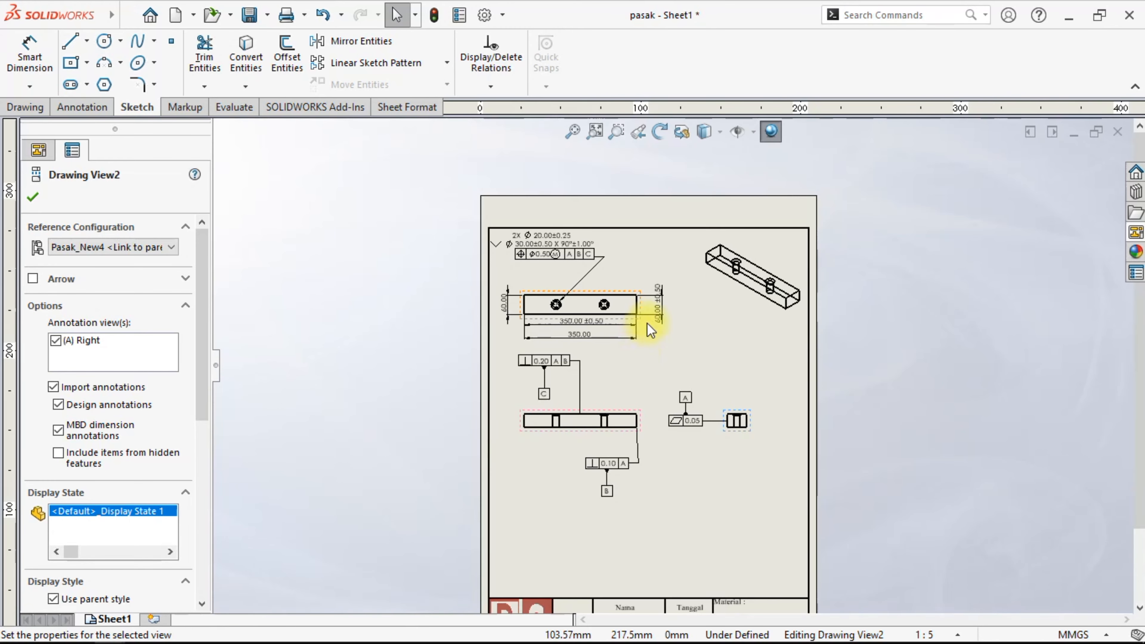
{"action": "left_click_drag", "start_coordinate": [558, 235], "coordinate": [575, 263]}
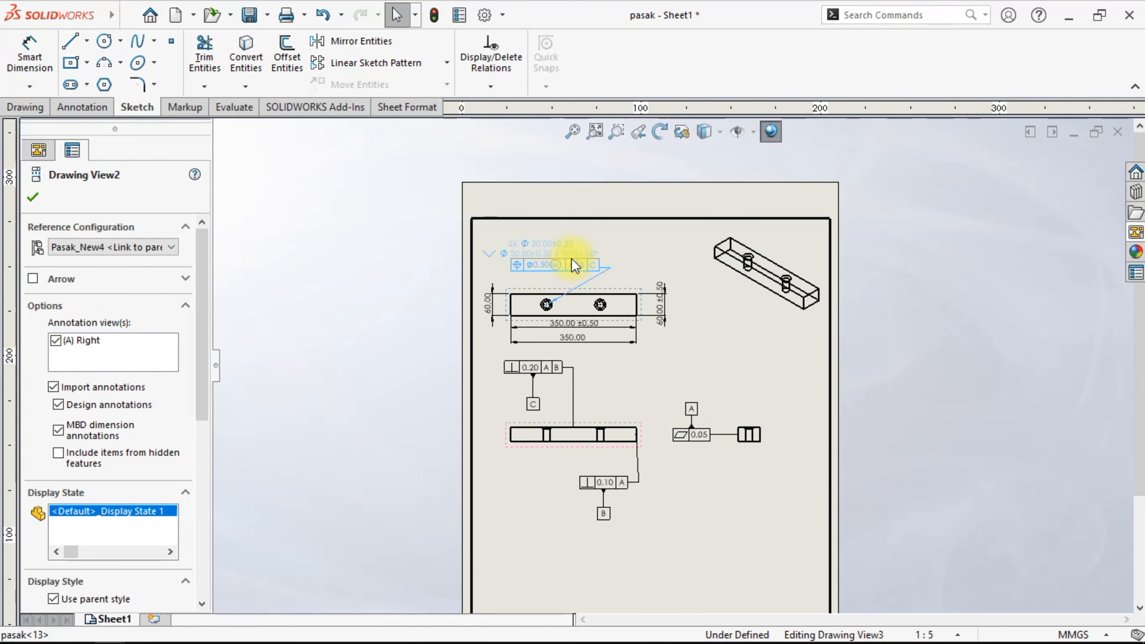
Move the front view and its aligned right view slightly farther below the top view to widen the gap under the 350 dimensions
{"action": "left_click", "coordinate": [948, 368]}
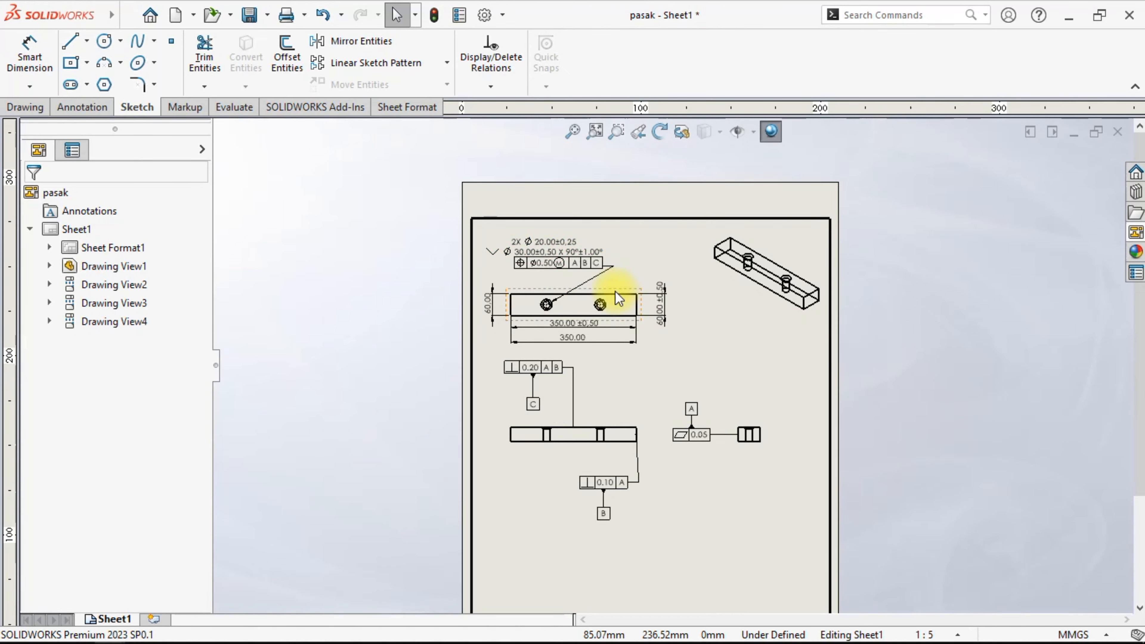
{"action": "scroll", "coordinate": [615, 291], "scroll_direction": "down", "scroll_amount": 3}
{"action": "scroll", "coordinate": [656, 377], "scroll_direction": "up", "scroll_amount": 5}
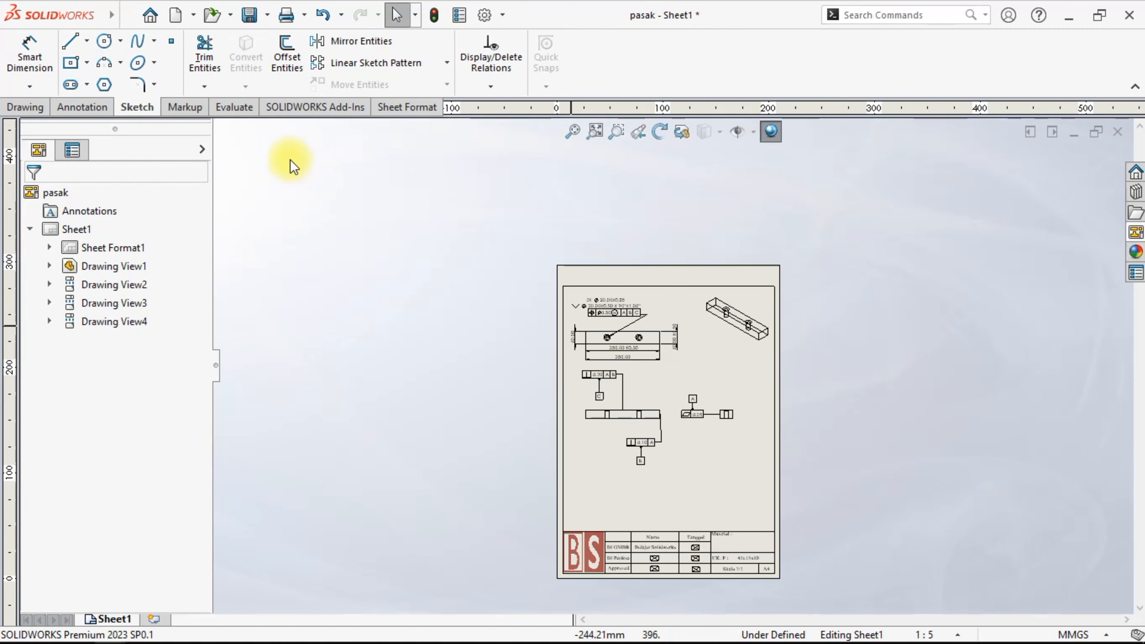
{"action": "scroll", "coordinate": [685, 415], "scroll_direction": "down", "scroll_amount": 4}
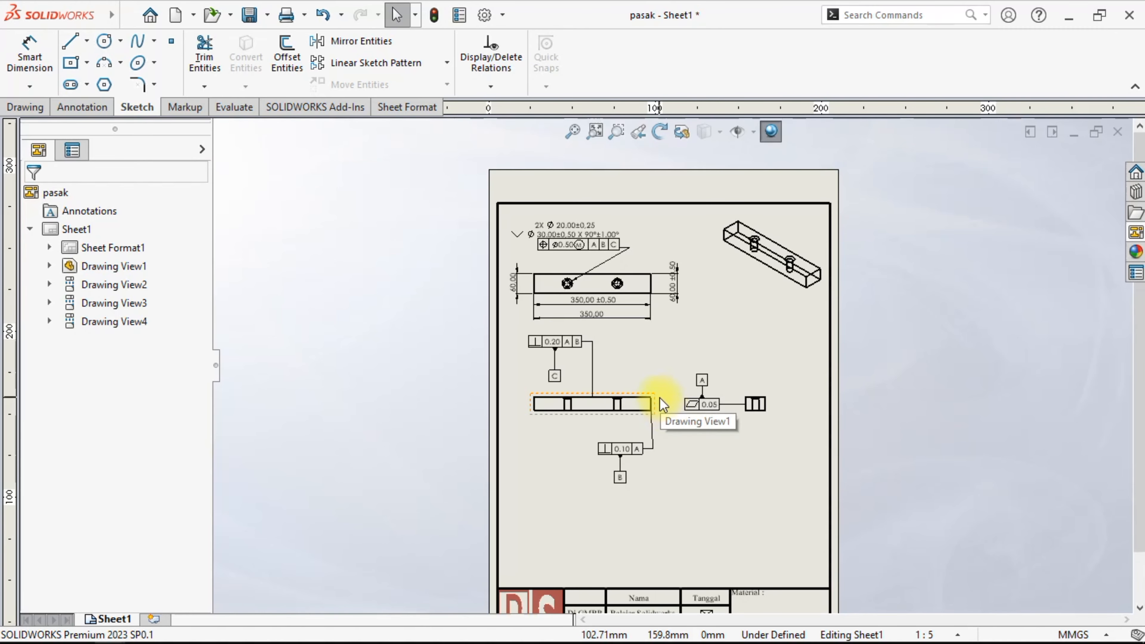
{"action": "left_click_drag", "start_coordinate": [657, 392], "coordinate": [656, 404]}
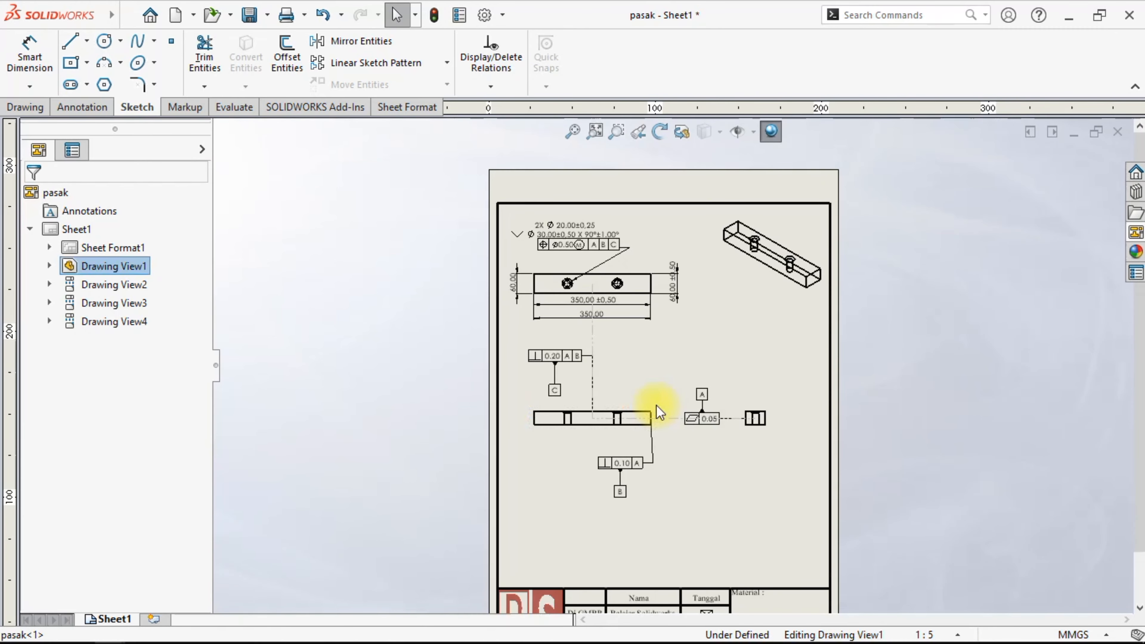
{"action": "left_click", "coordinate": [882, 400]}
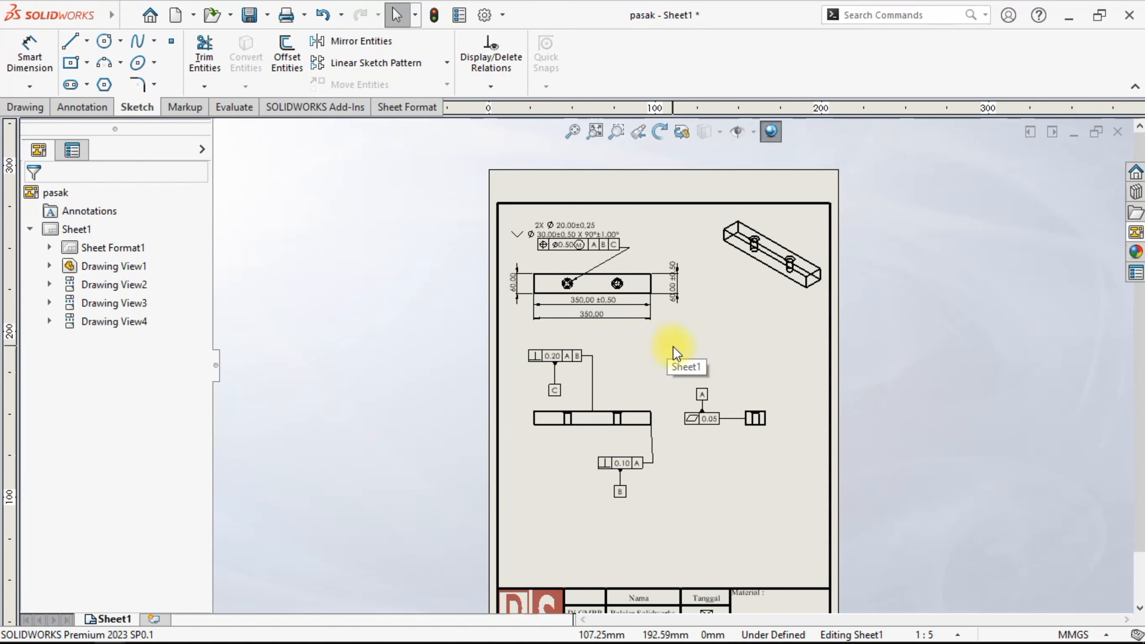
{"action": "scroll", "coordinate": [675, 352], "scroll_direction": "up", "scroll_amount": 2}
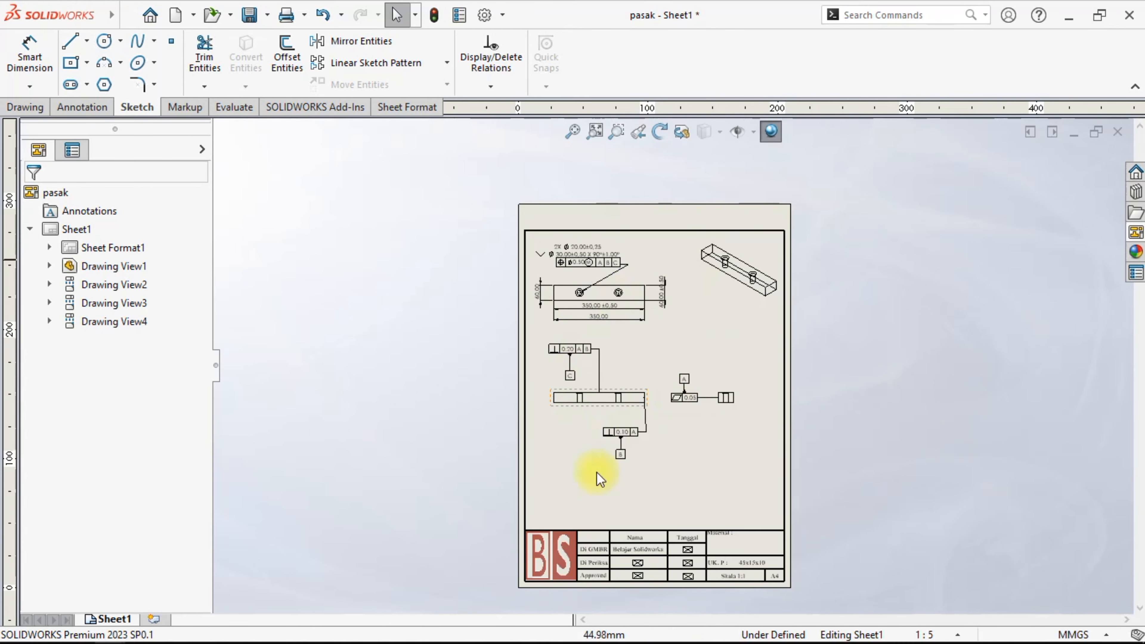
{"action": "left_click", "coordinate": [851, 448]}
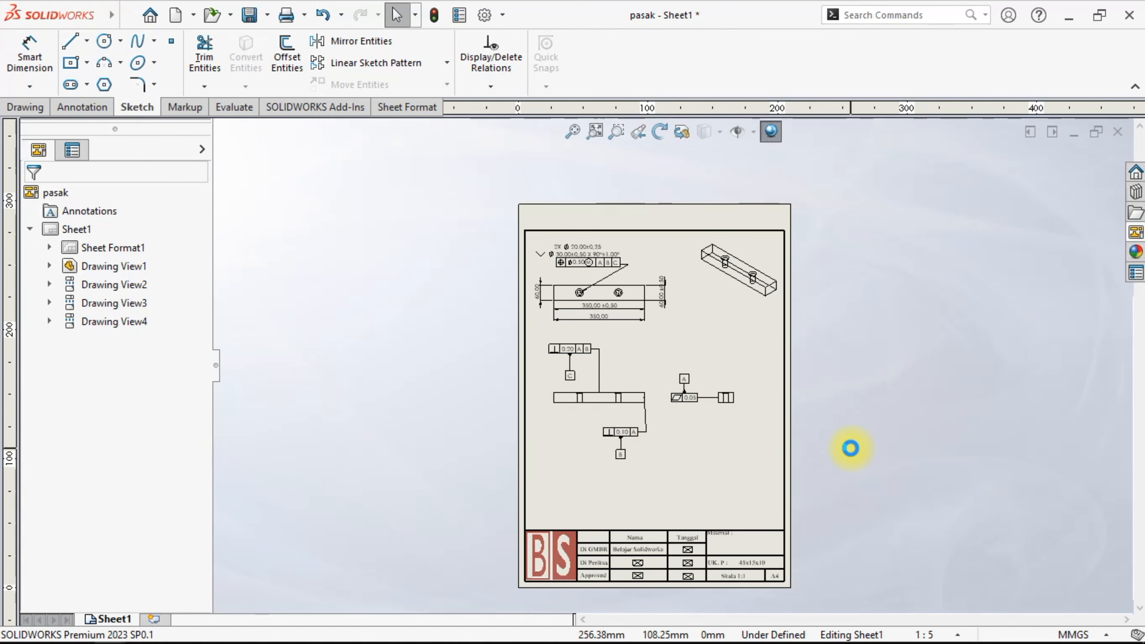